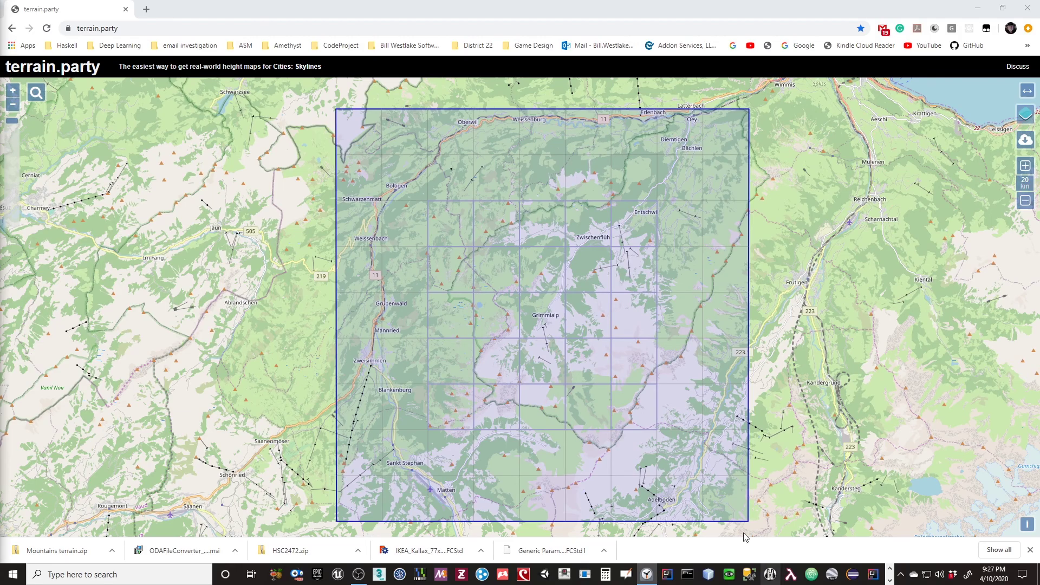
# - Position the 20 km terrain selection square over the Swiss mountains southwest of Spiez and the Thunersee
pyautogui.scroll(-8, 333, 324)
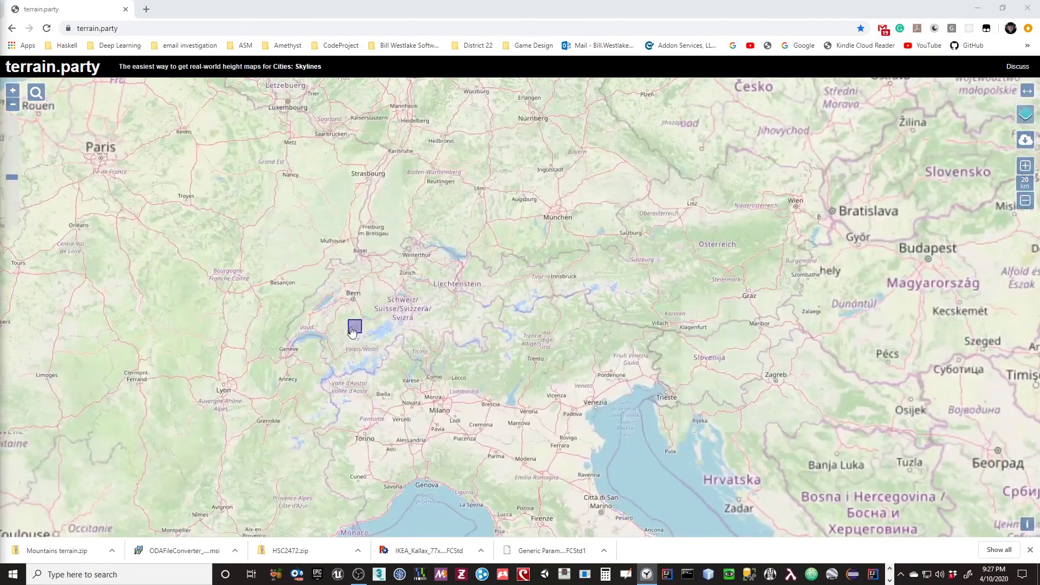
pyautogui.scroll(4, 379, 379)
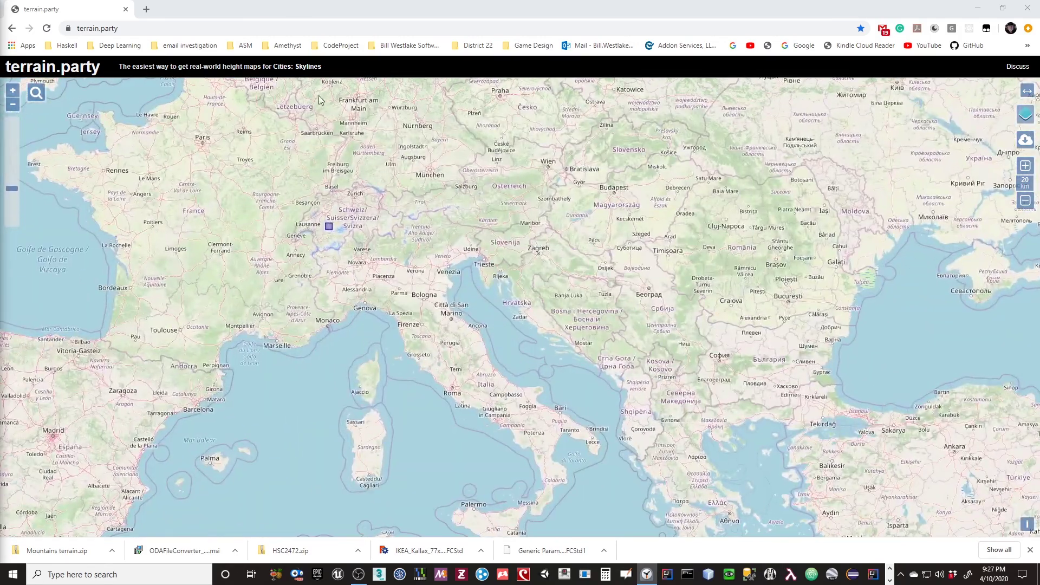
pyautogui.scroll(4, 329, 233)
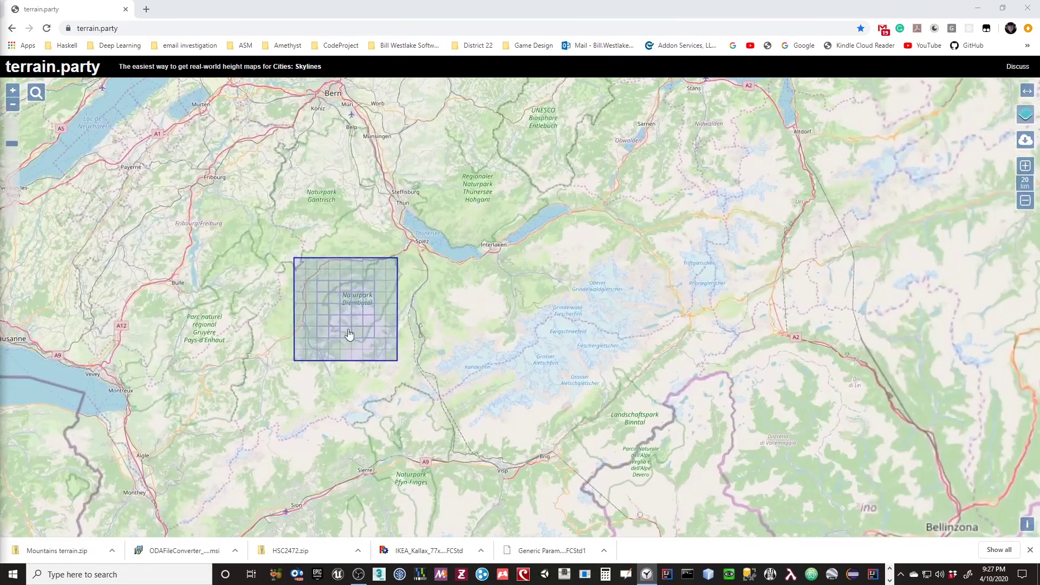
pyautogui.scroll(1, 320, 318)
pyautogui.moveTo(319, 318); pyautogui.dragTo(339, 296)
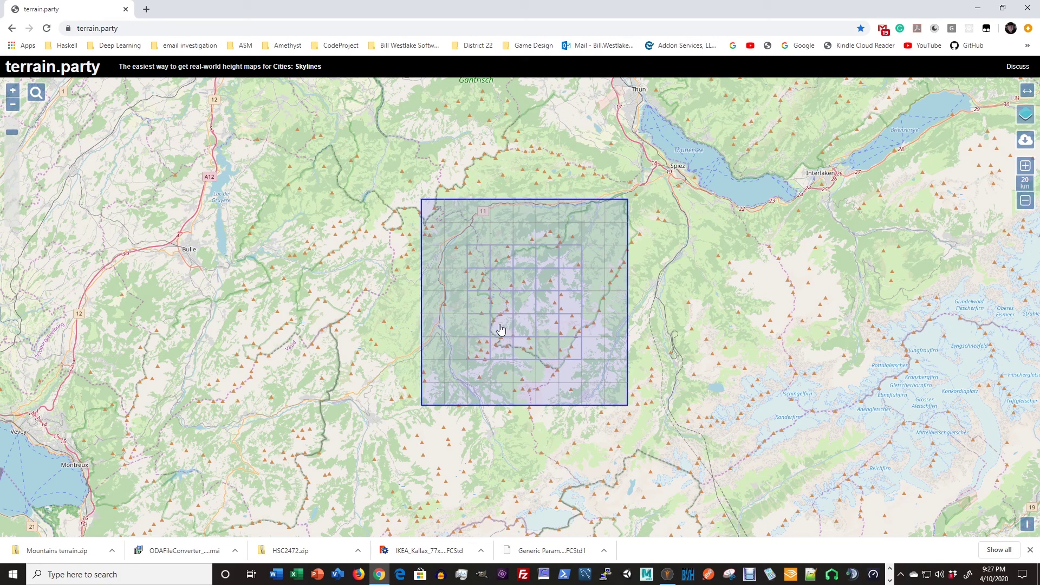
pyautogui.moveTo(513, 303)
pyautogui.mouseDown()
pyautogui.moveTo(807, 220)
pyautogui.moveTo(479, 259)
pyautogui.moveTo(514, 327)
pyautogui.moveTo(519, 310)
pyautogui.mouseUp()
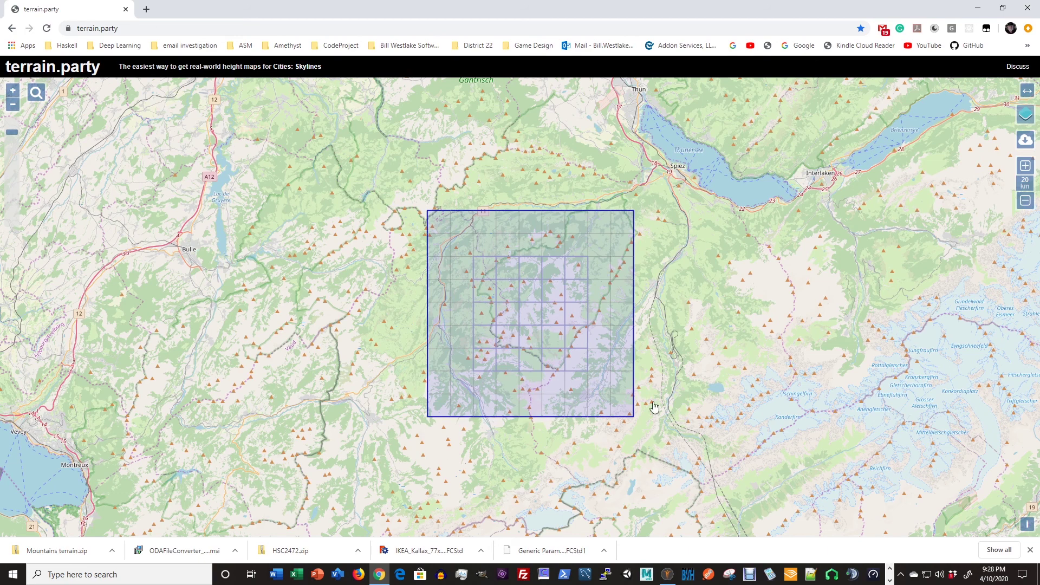
# - Switch to Unreal Editor and create a new level from the default template with floor, sky and player start
pyautogui.click(978, 8)
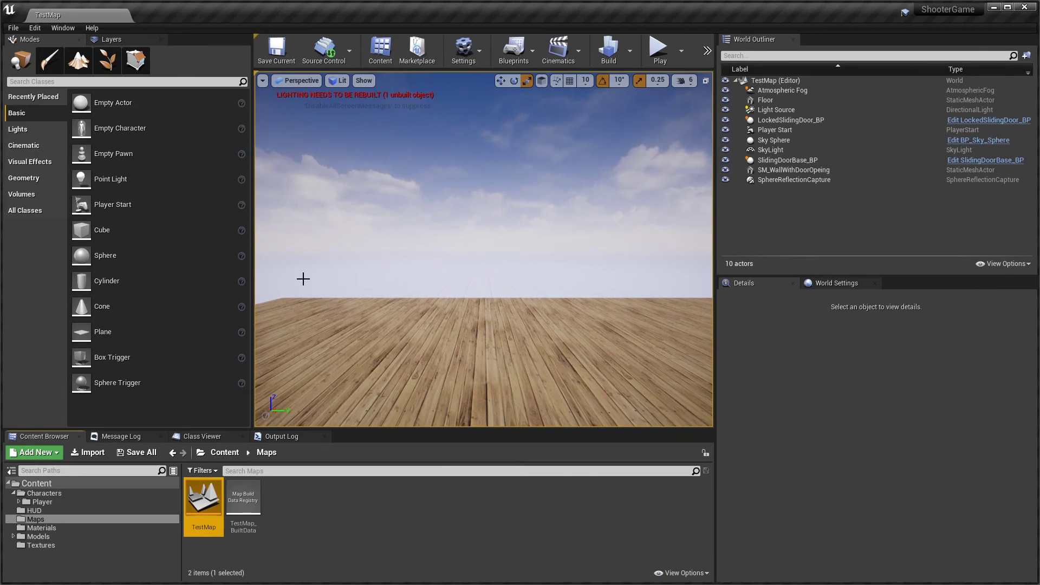
pyautogui.click(296, 515)
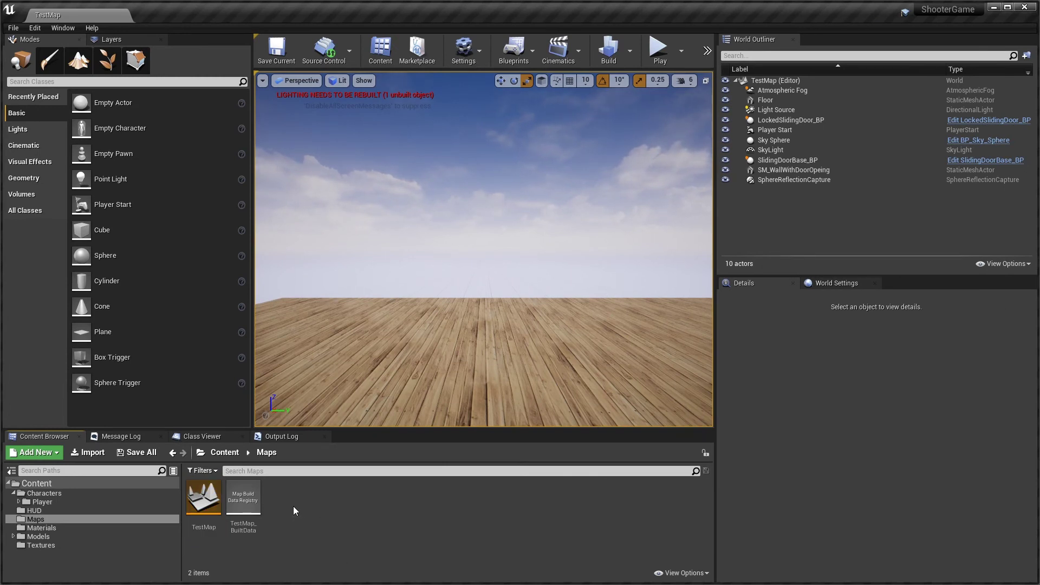
pyautogui.click(13, 27)
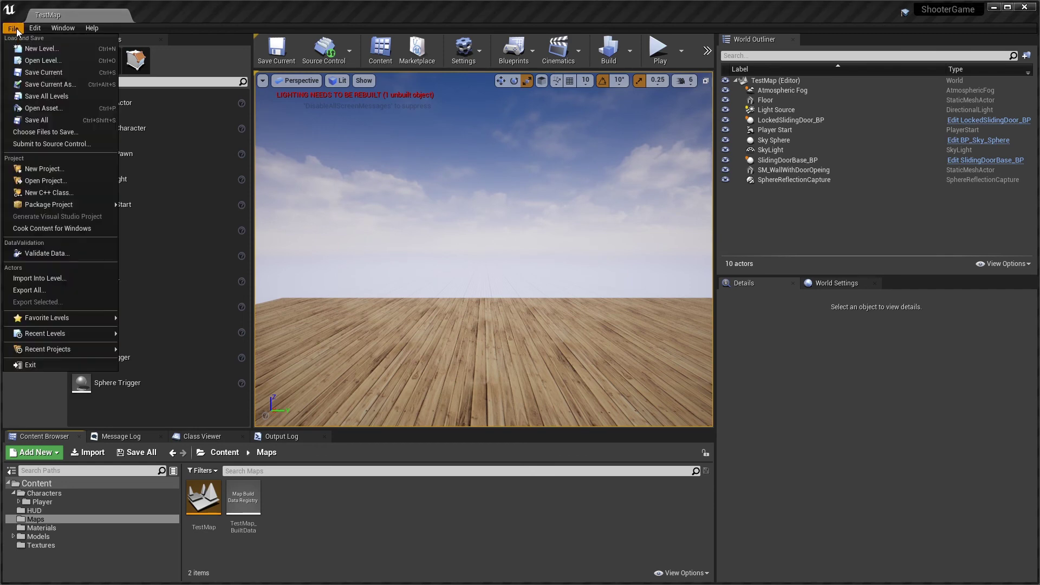
pyautogui.click(27, 48)
pyautogui.click(438, 240)
# - Delete the floor and the Player Start from the new level
pyautogui.click(487, 312)
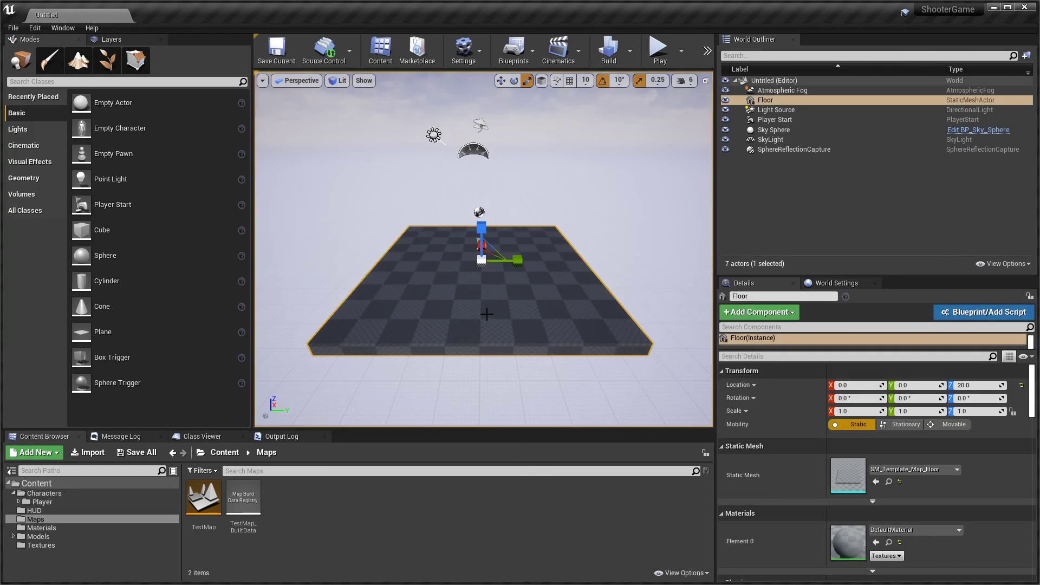
pyautogui.press('Delete')
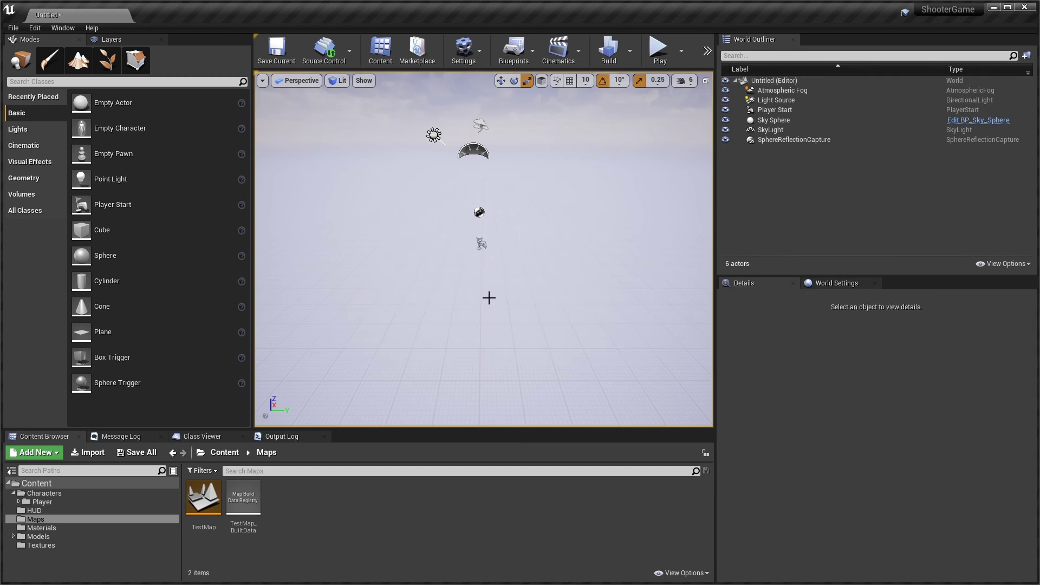
pyautogui.click(481, 243)
pyautogui.press('Delete')
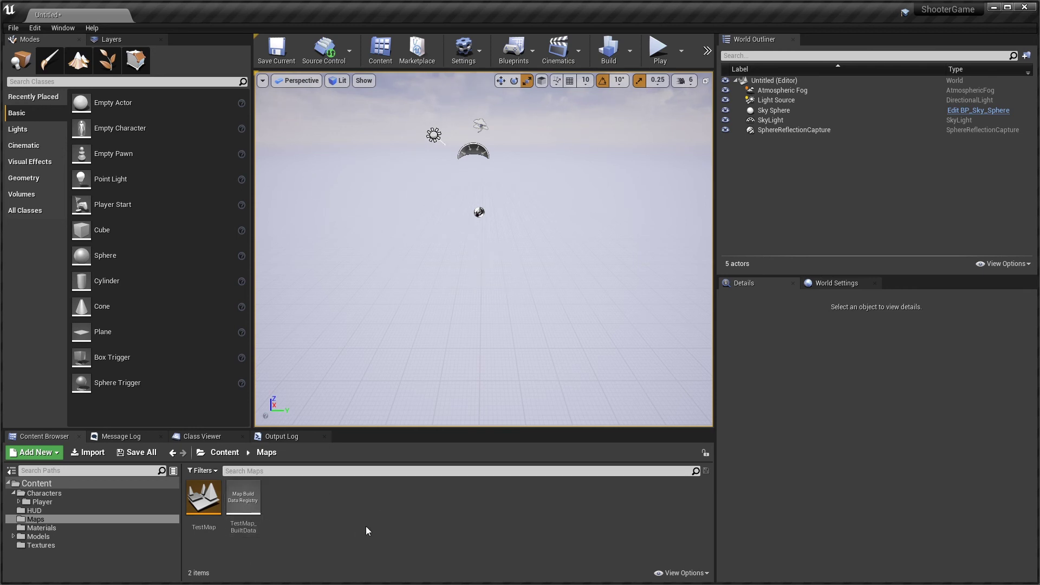
# - Save the level as OpenWorld in the Maps folder
pyautogui.click(13, 28)
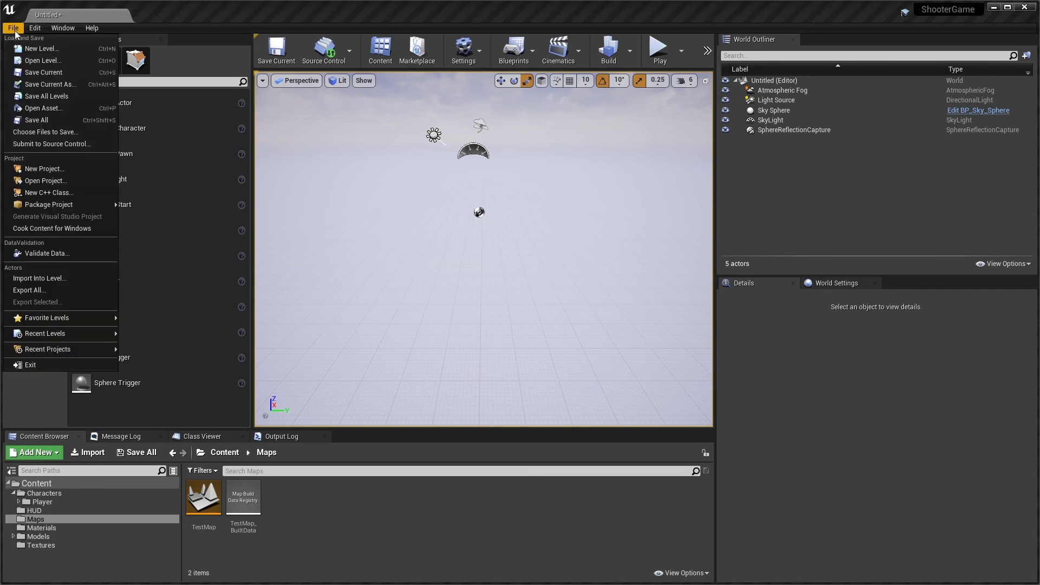
pyautogui.click(43, 72)
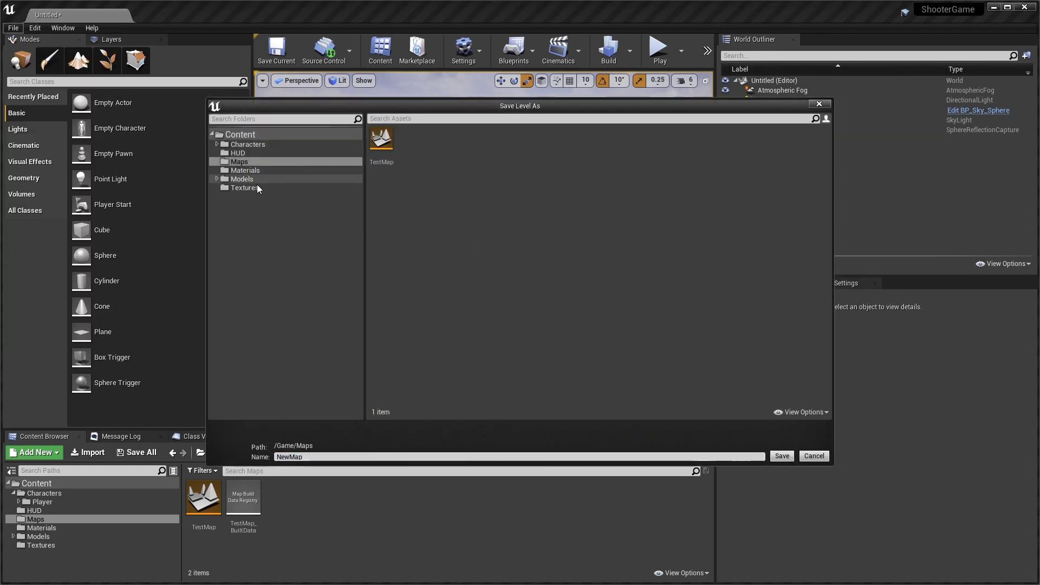
pyautogui.click(344, 460)
pyautogui.hotkey('ctrl', 'a')
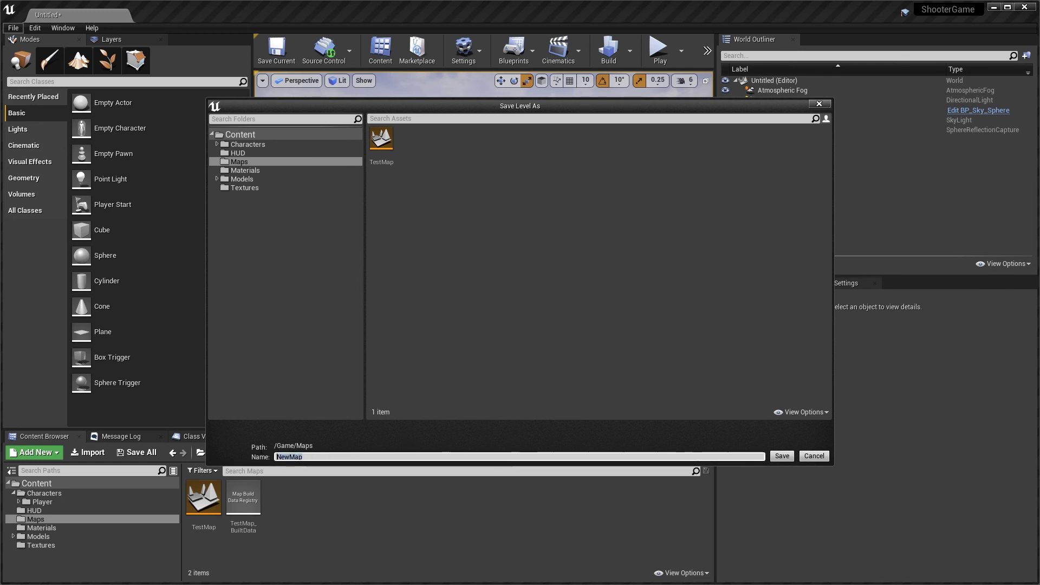
pyautogui.write('OpenWorld')
pyautogui.click(781, 456)
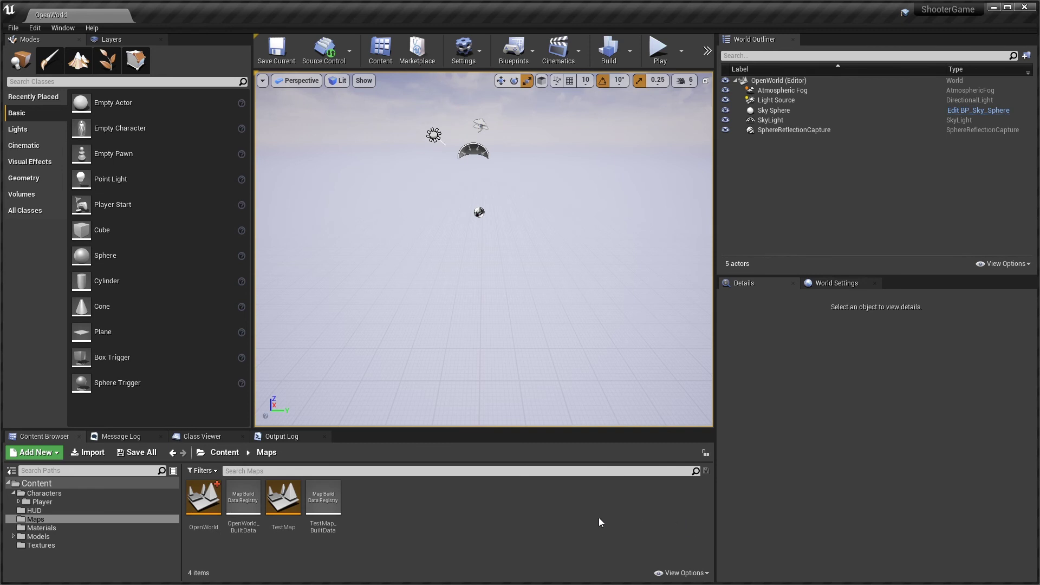
# - Import a new landscape from the heightmap file Mountains Height Map (ASTER 30m).png, without a material
pyautogui.click(80, 63)
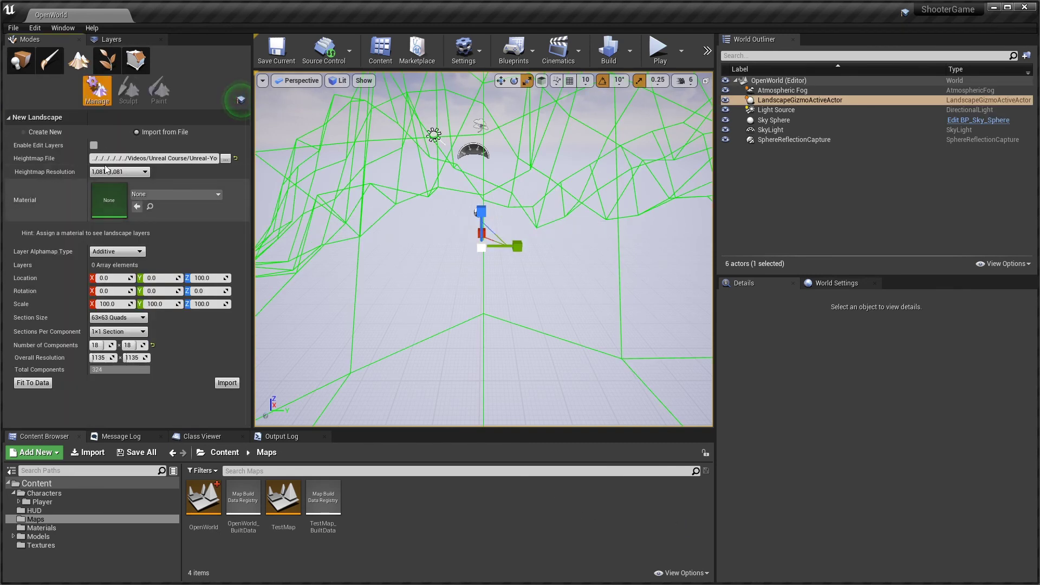
pyautogui.click(20, 60)
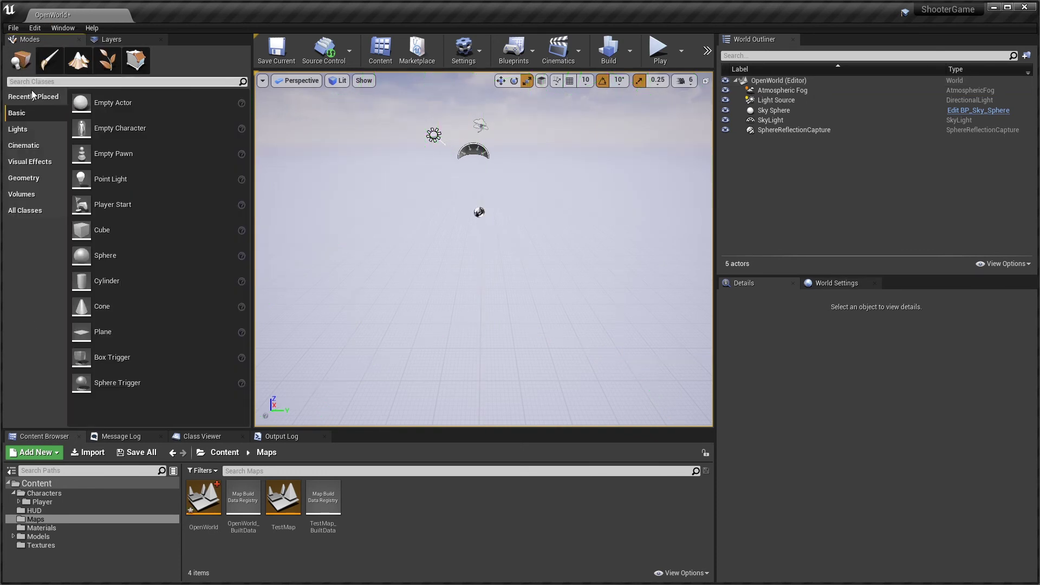
pyautogui.click(76, 63)
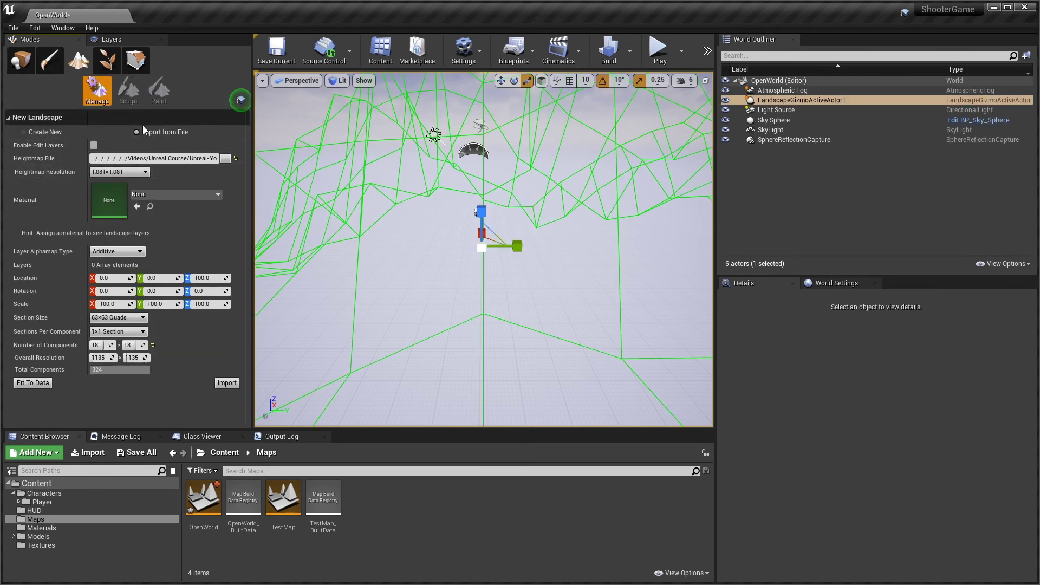
pyautogui.click(224, 158)
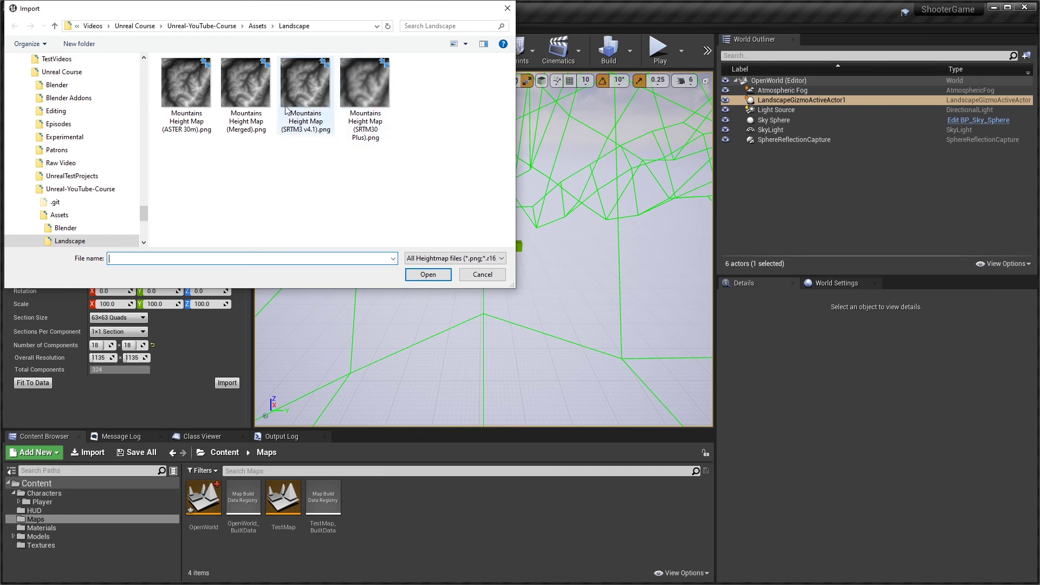
pyautogui.click(193, 95)
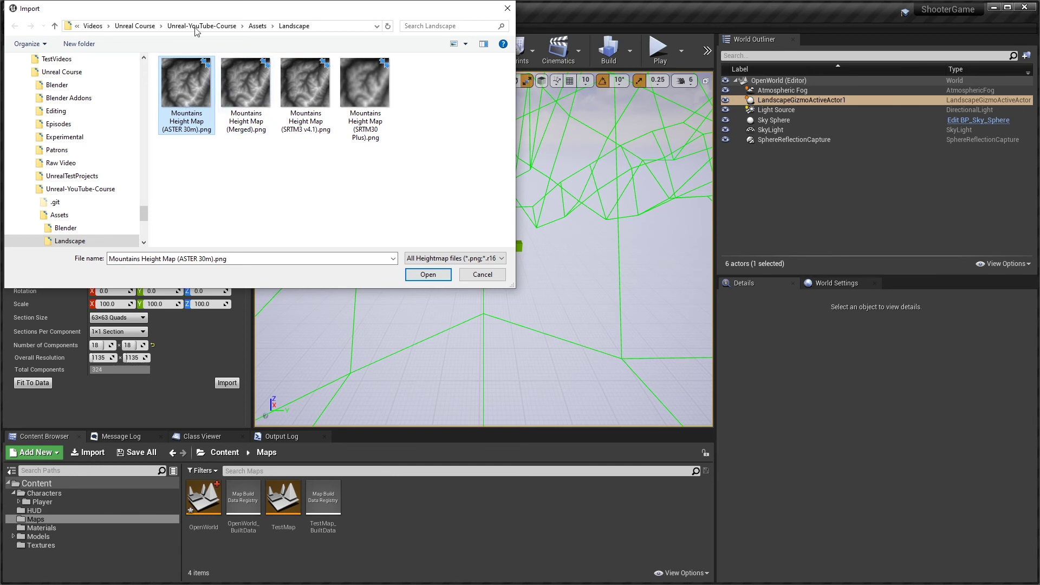
pyautogui.click(428, 275)
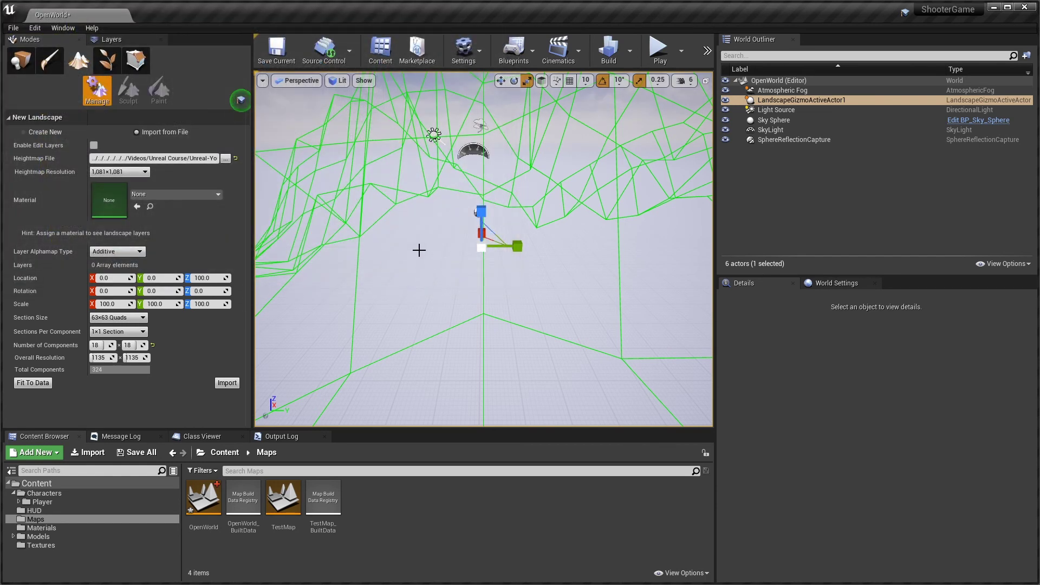
pyautogui.scroll(4, 420, 251)
pyautogui.moveTo(421, 251); pyautogui.dragTo(585, 277, button='right')
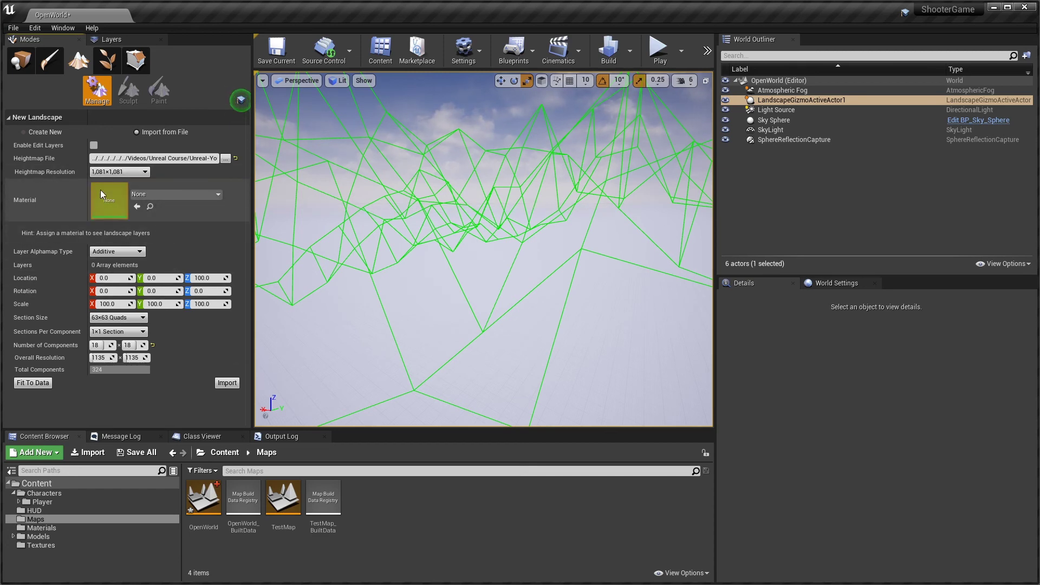
pyautogui.click(224, 384)
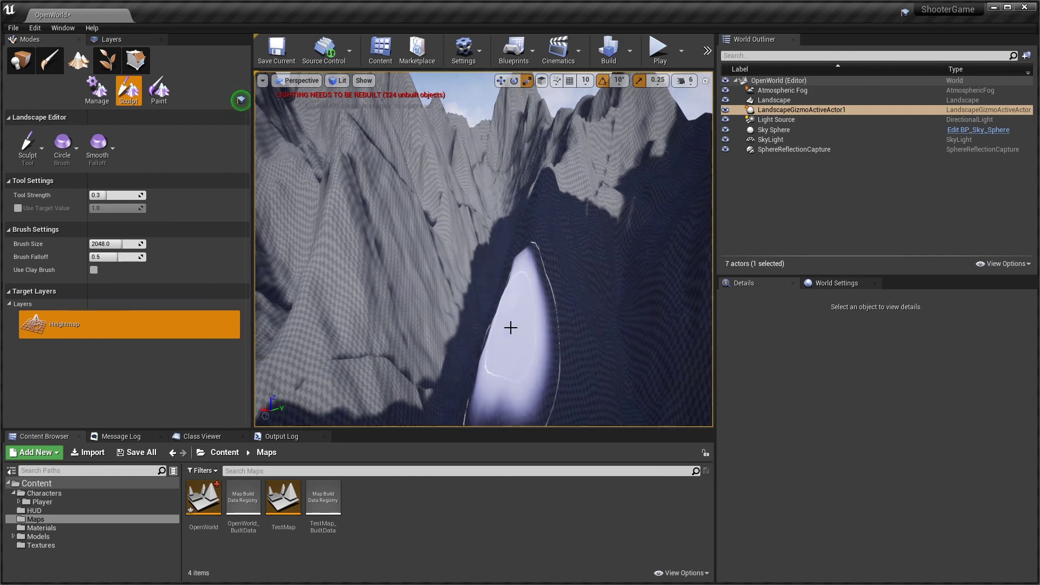
# - Flatten the imported landscape by setting its Z scale to 20
pyautogui.moveTo(484, 249); pyautogui.dragTo(483, 249, button='right')
pyautogui.moveTo(566, 379); pyautogui.dragTo(566, 378, button='right')
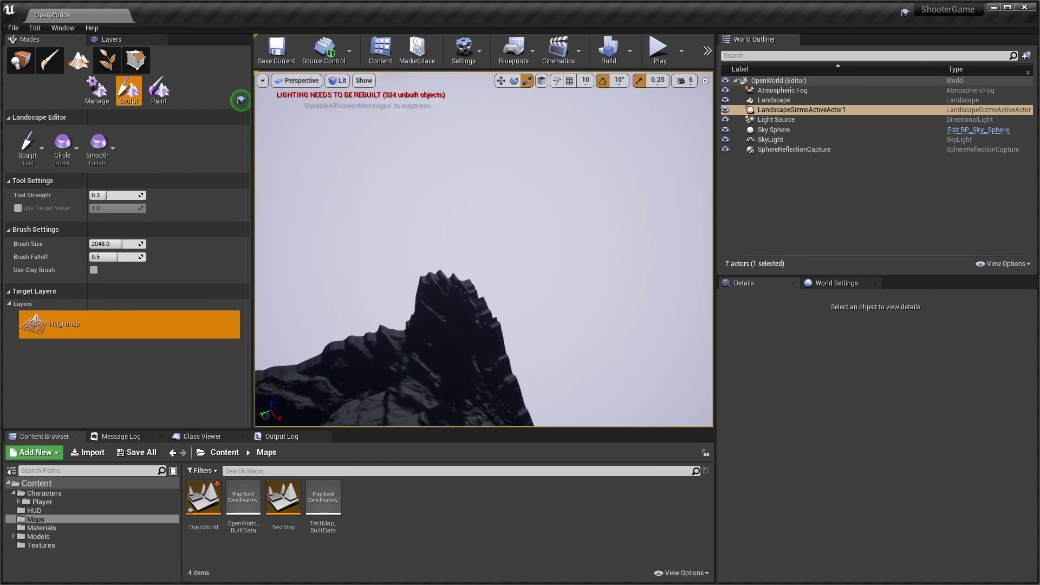
pyautogui.moveTo(478, 345); pyautogui.dragTo(477, 345, button='right')
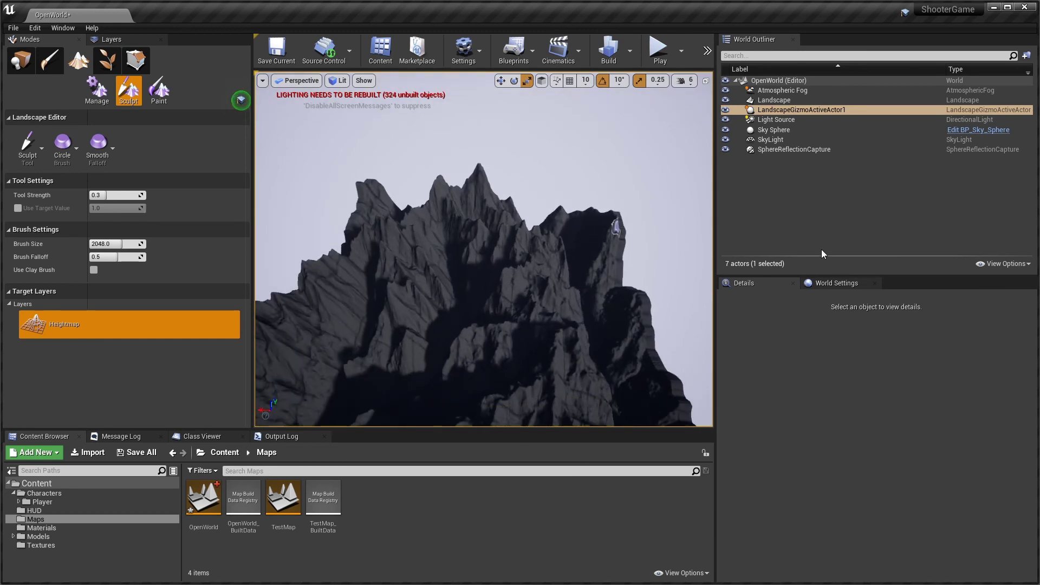
pyautogui.click(19, 65)
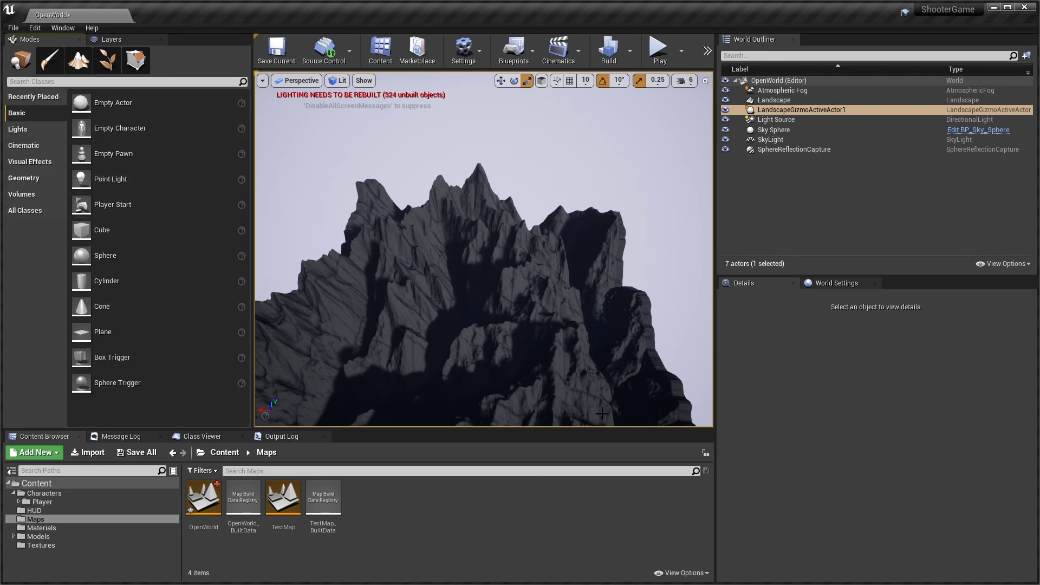
pyautogui.click(535, 366)
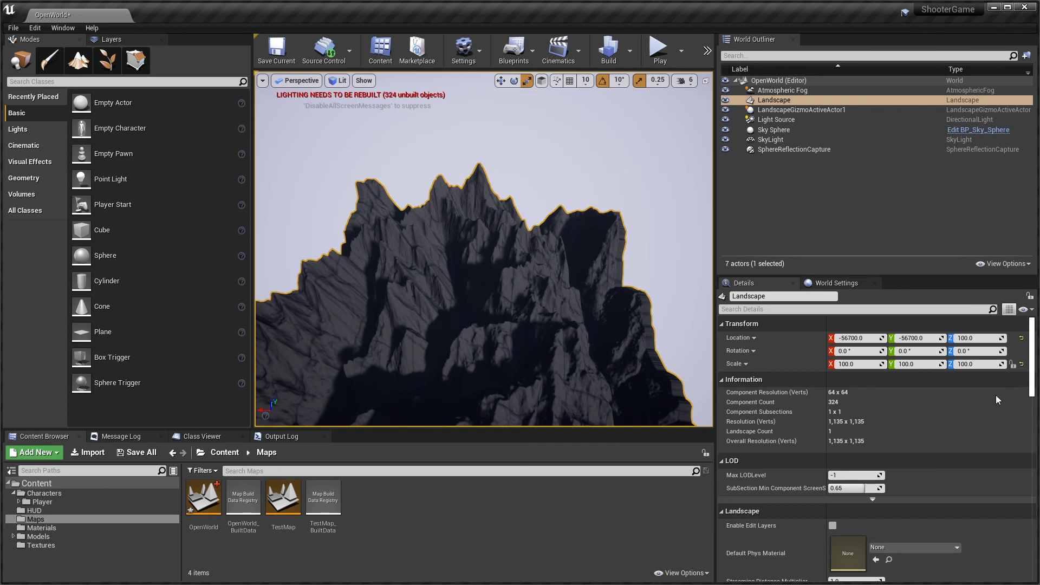
pyautogui.click(973, 365)
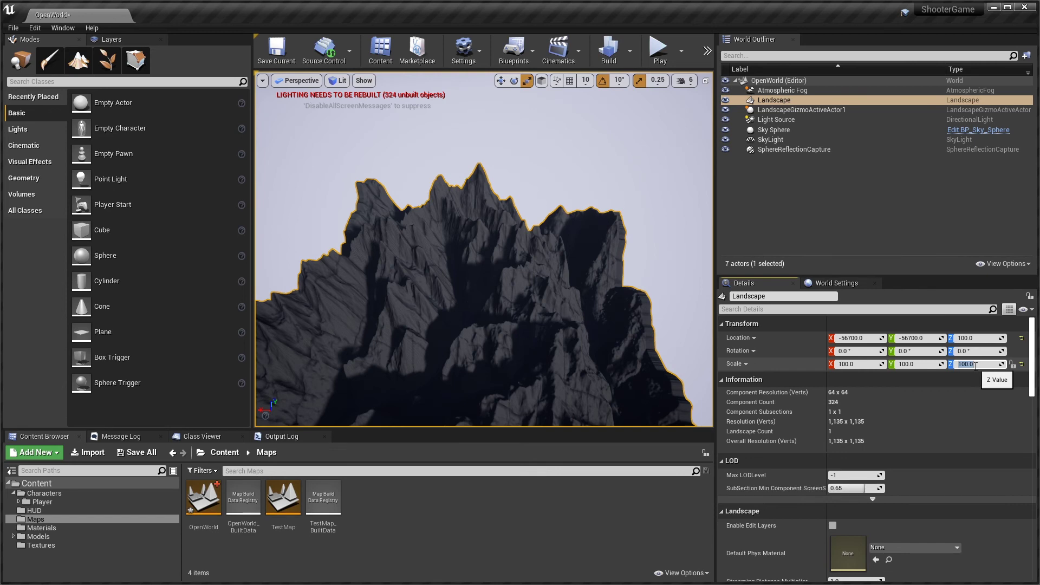
pyautogui.press('Return')
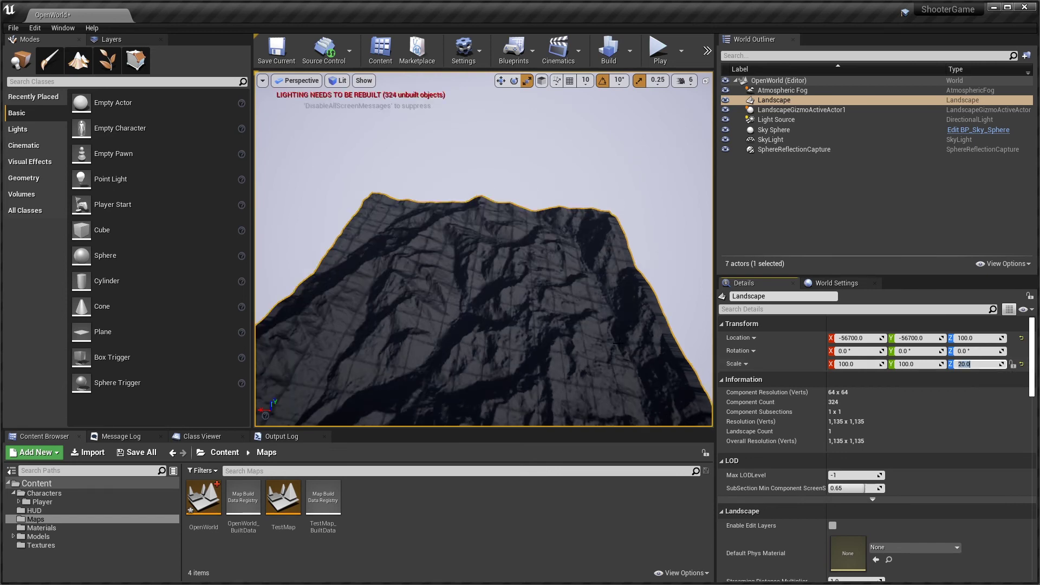
# - Play the level from a valley in the landscape to check the terrain at player height, then stop the play session
pyautogui.moveTo(530, 375); pyautogui.dragTo(587, 350, button='right')
pyautogui.click(660, 50)
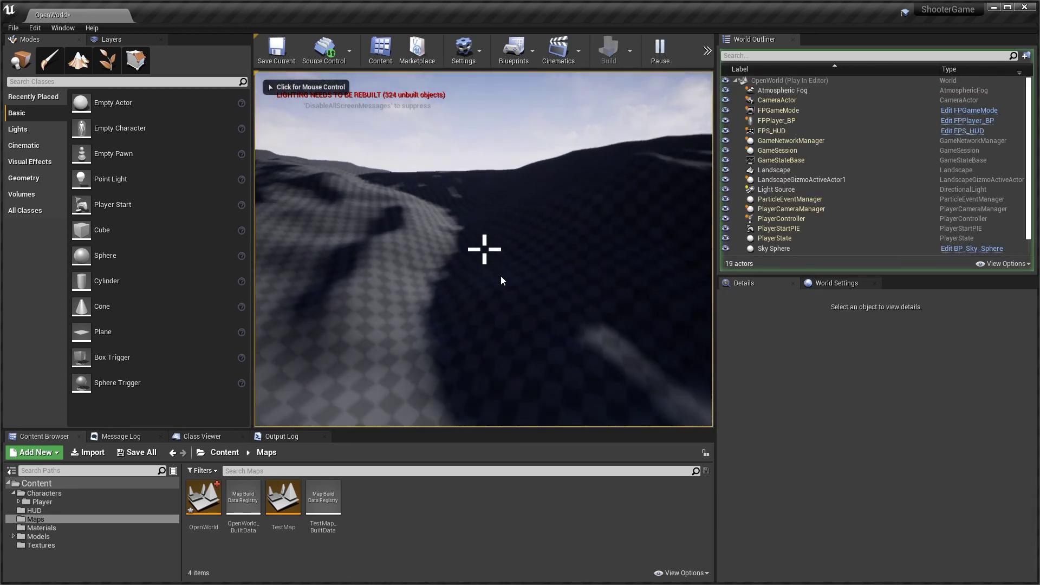
pyautogui.click(501, 277)
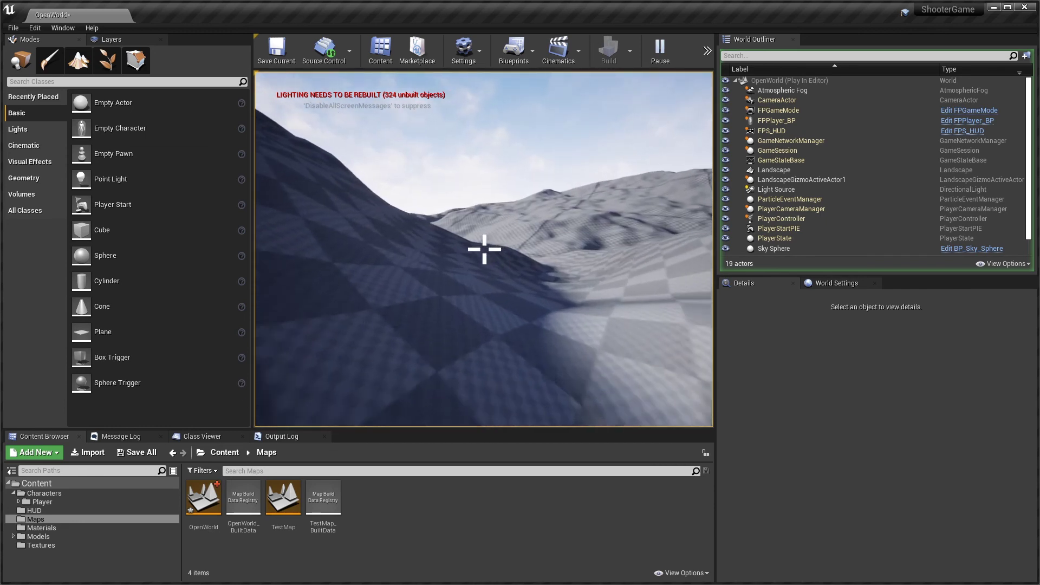
pyautogui.press('Escape')
pyautogui.moveTo(371, 252); pyautogui.dragTo(423, 337, button='right')
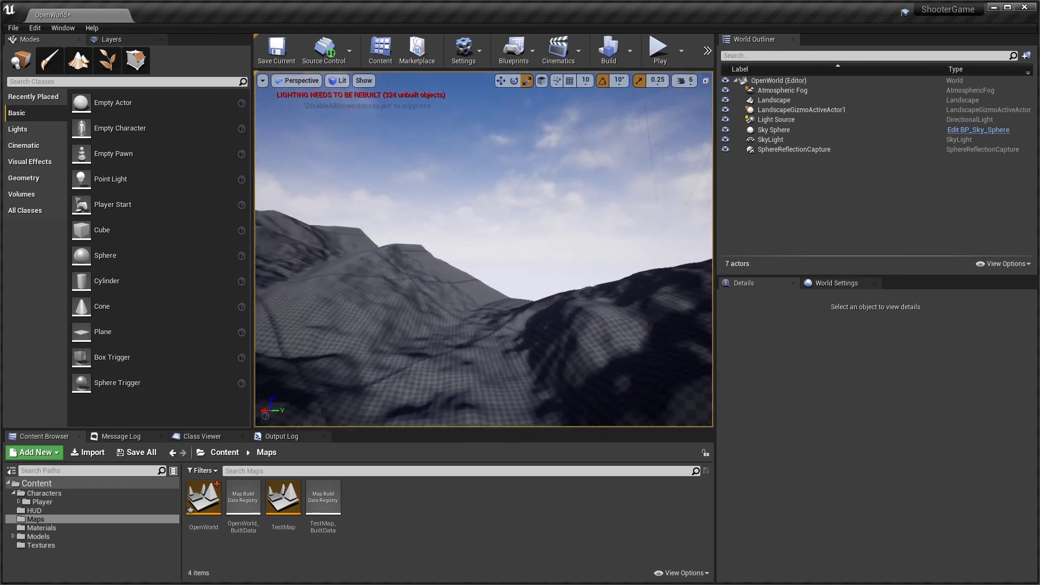
pyautogui.moveTo(484, 250); pyautogui.dragTo(375, 262, button='right')
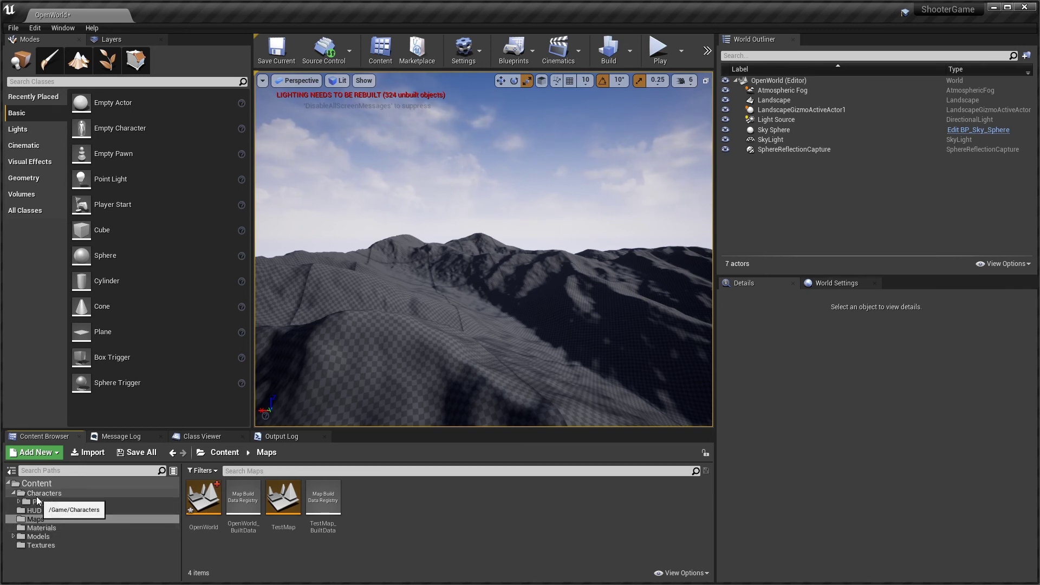
pyautogui.click(13, 493)
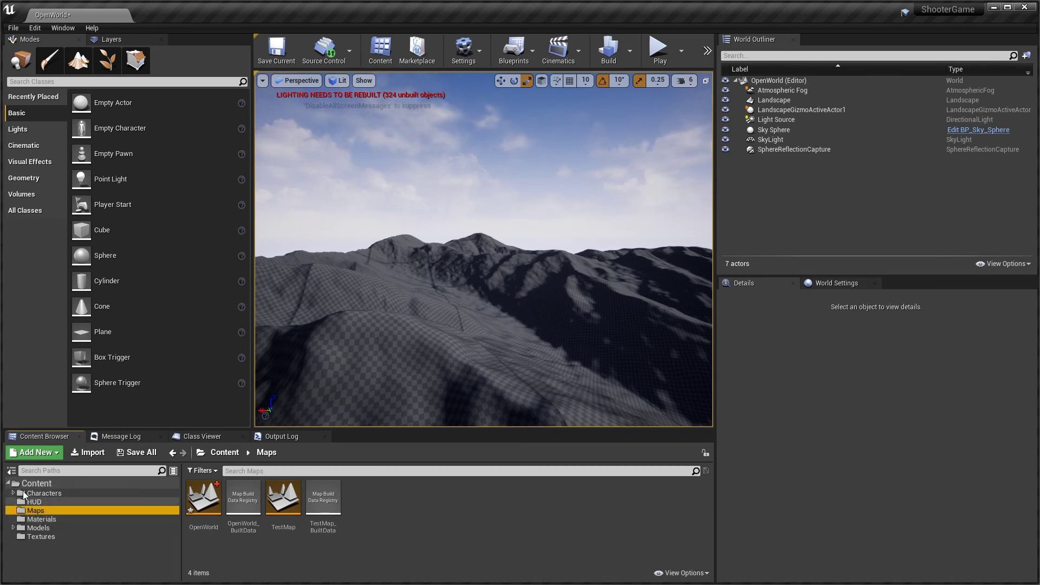
pyautogui.click(31, 484)
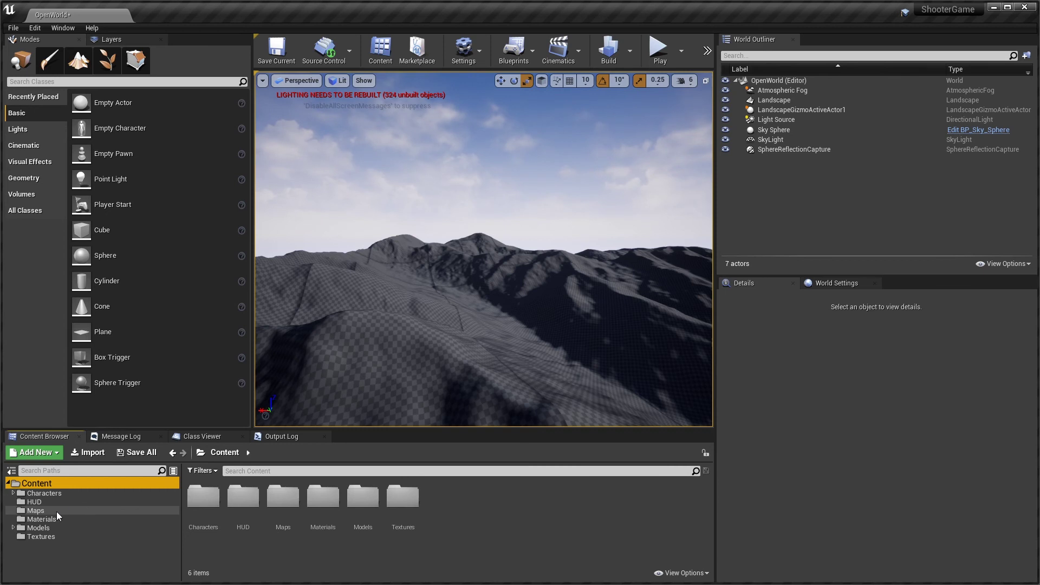
pyautogui.click(22, 512)
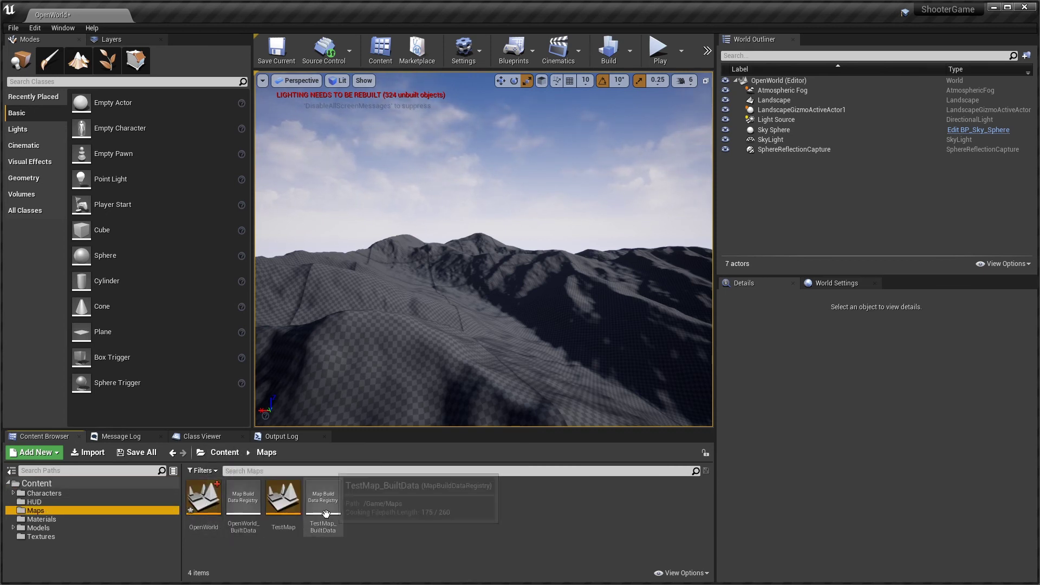
pyautogui.click(30, 502)
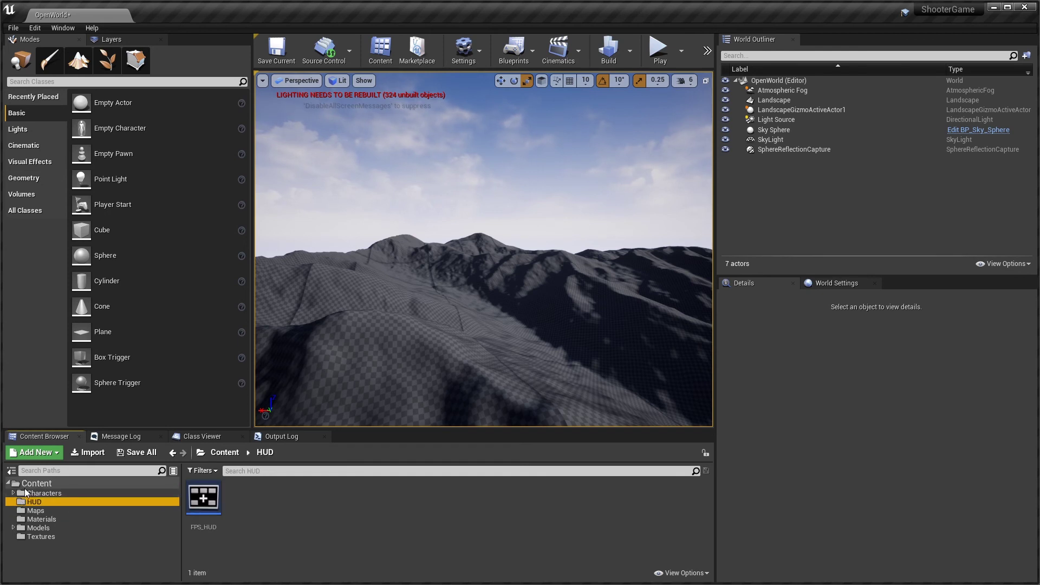
# - Create a new folder named LandScape directly under the Content folder
pyautogui.click(30, 484)
pyautogui.rightClick(29, 483)
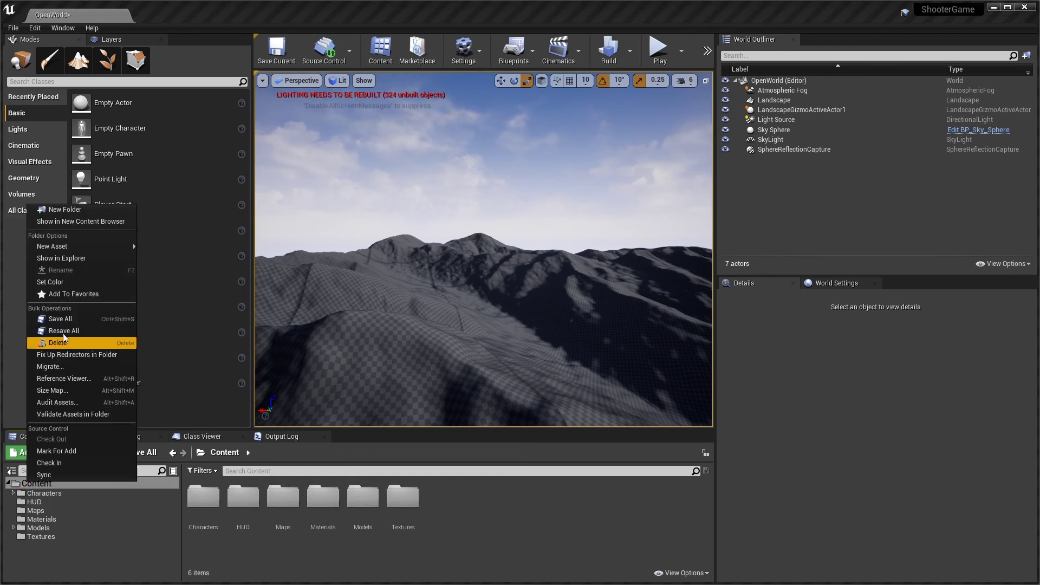
pyautogui.click(62, 211)
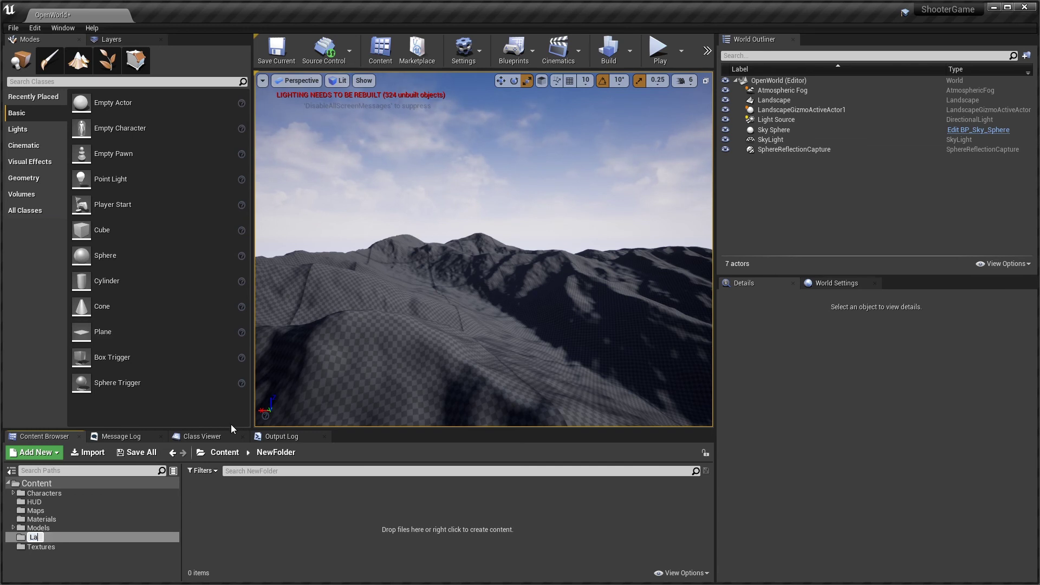
pyautogui.write('LandScape')
pyautogui.press('Return')
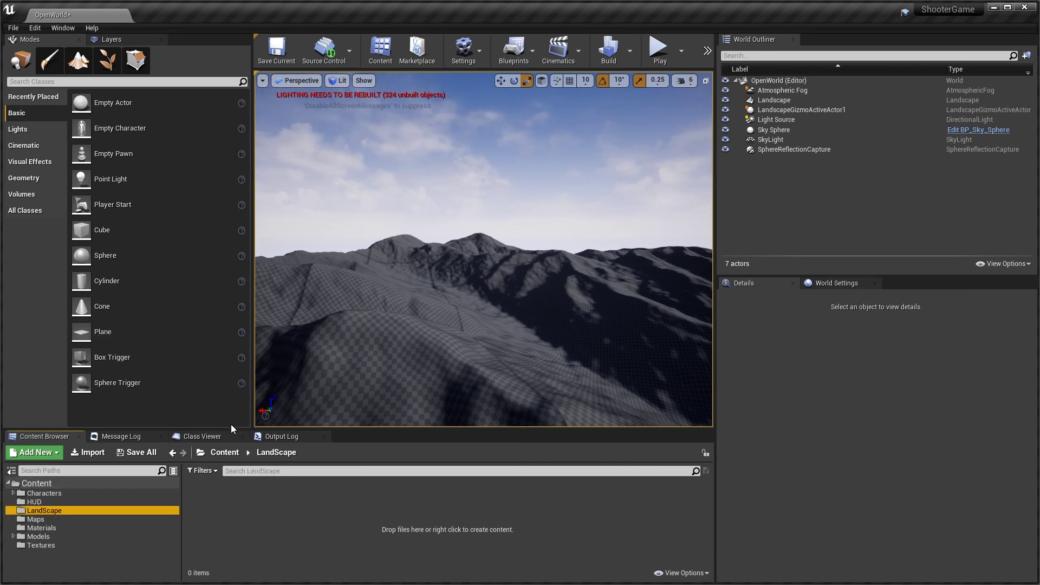
# - Create a subfolder named Materials inside the LandScape folder
pyautogui.rightClick(229, 505)
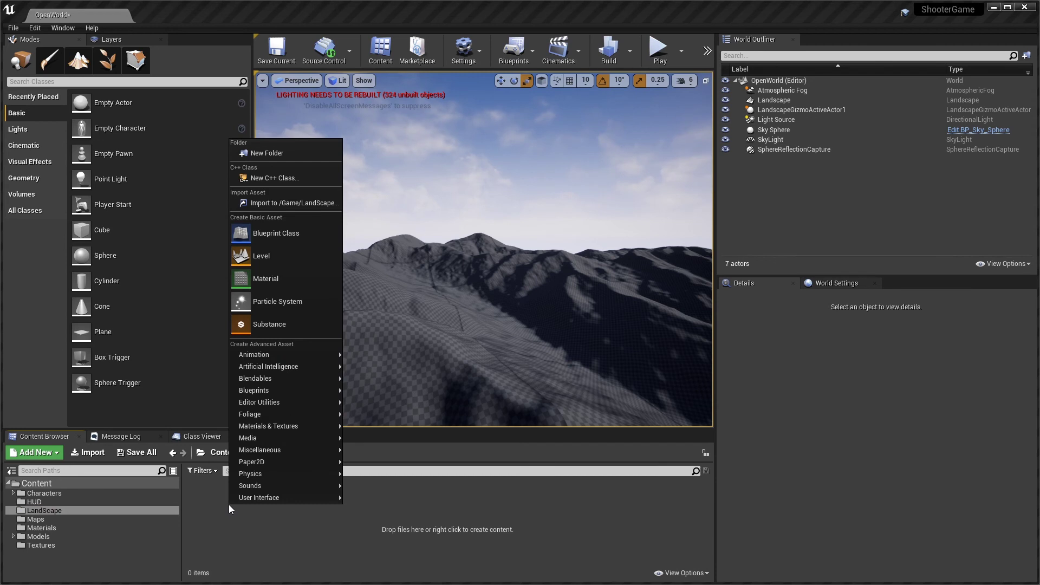
pyautogui.click(268, 154)
pyautogui.write('Mater')
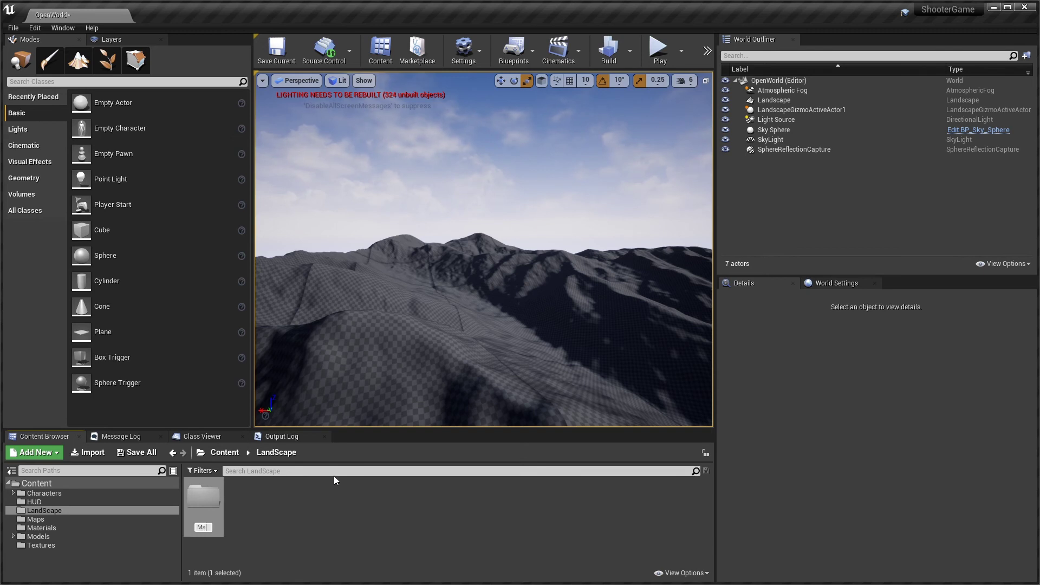
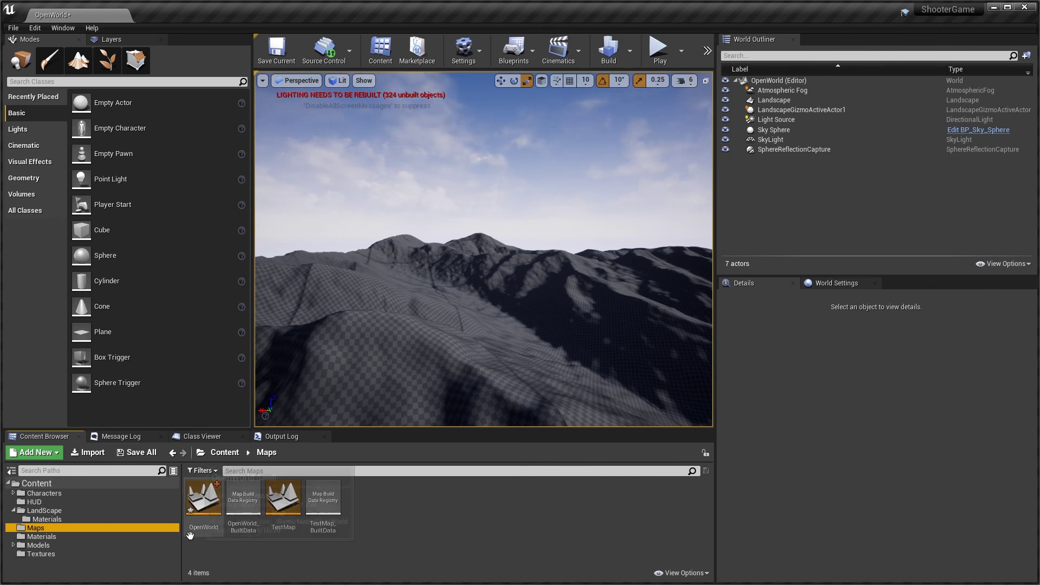
# - Open the material named Open from the LandScape/Materials folder for editing
pyautogui.click(54, 511)
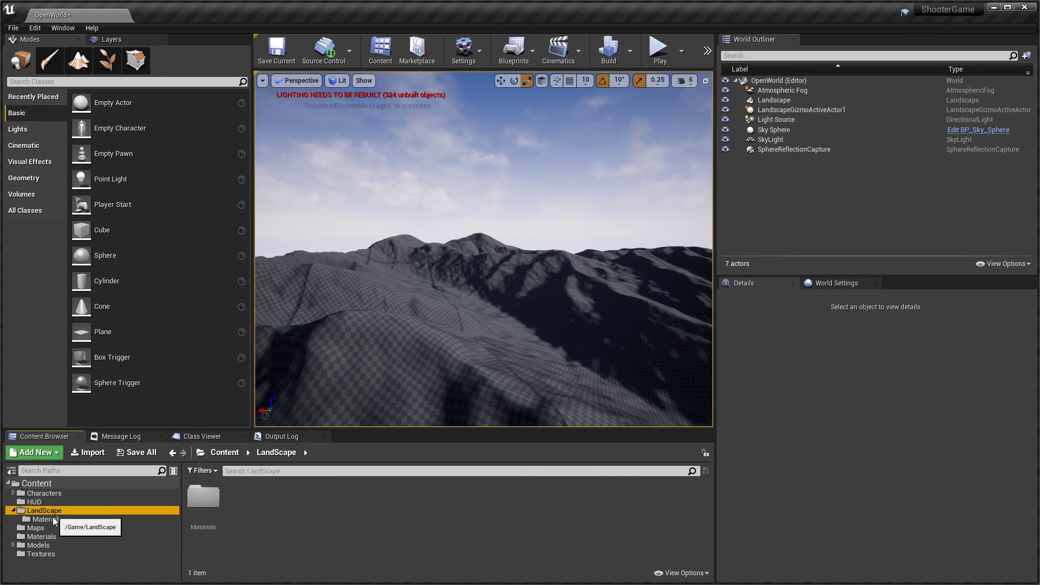
pyautogui.click(53, 519)
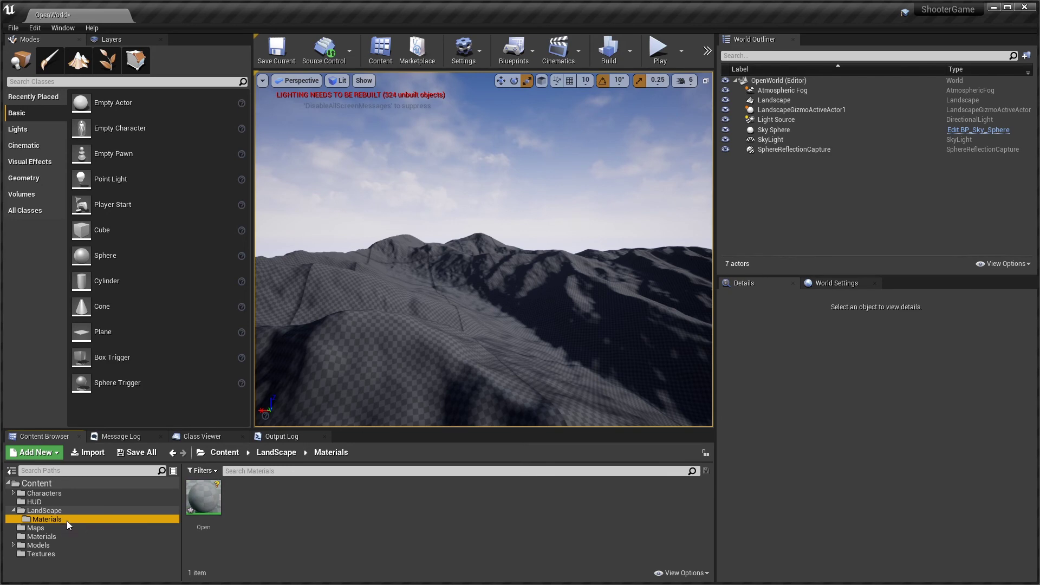
pyautogui.doubleClick(204, 525)
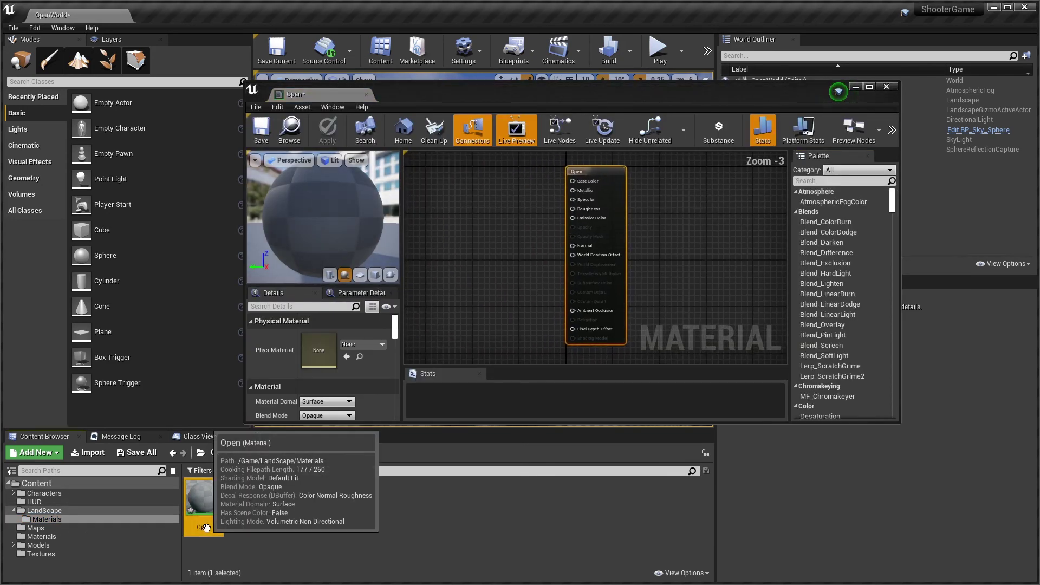
# - Rename the material asset as OpenWorld_MAT
pyautogui.rightClick(204, 526)
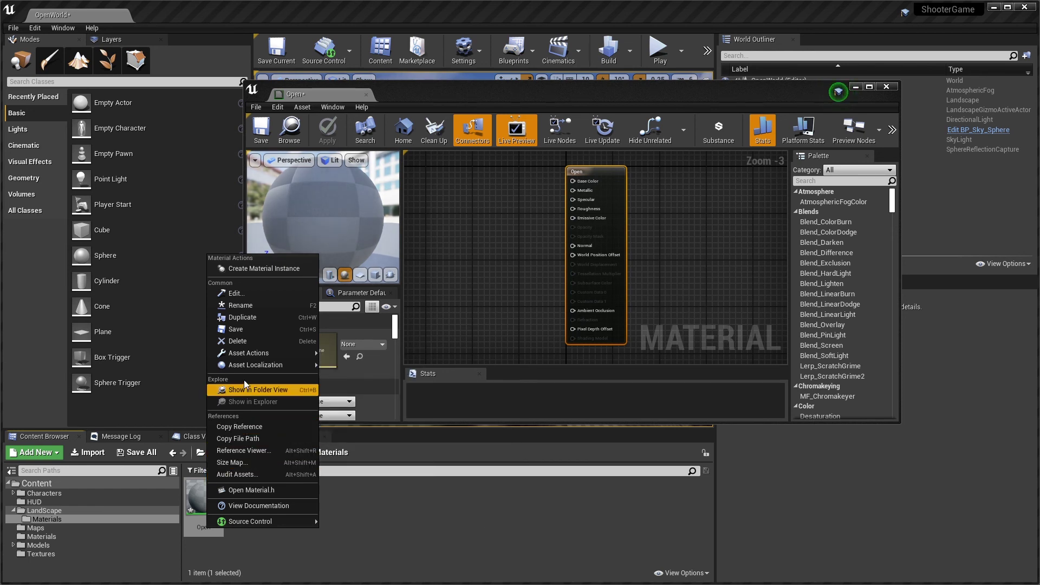
pyautogui.press('Escape')
pyautogui.press('F2')
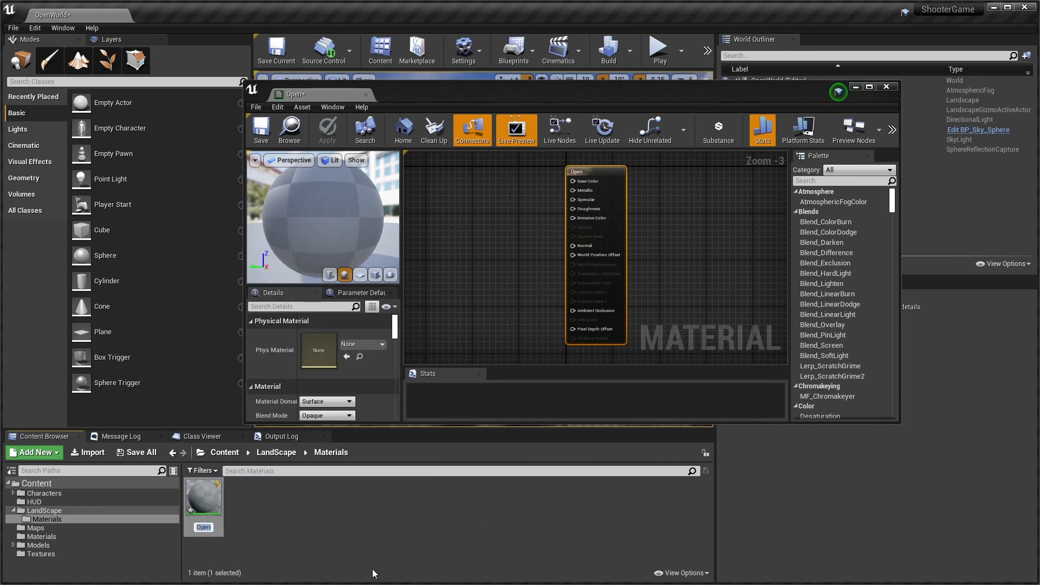
pyautogui.write('OpenWorld_')
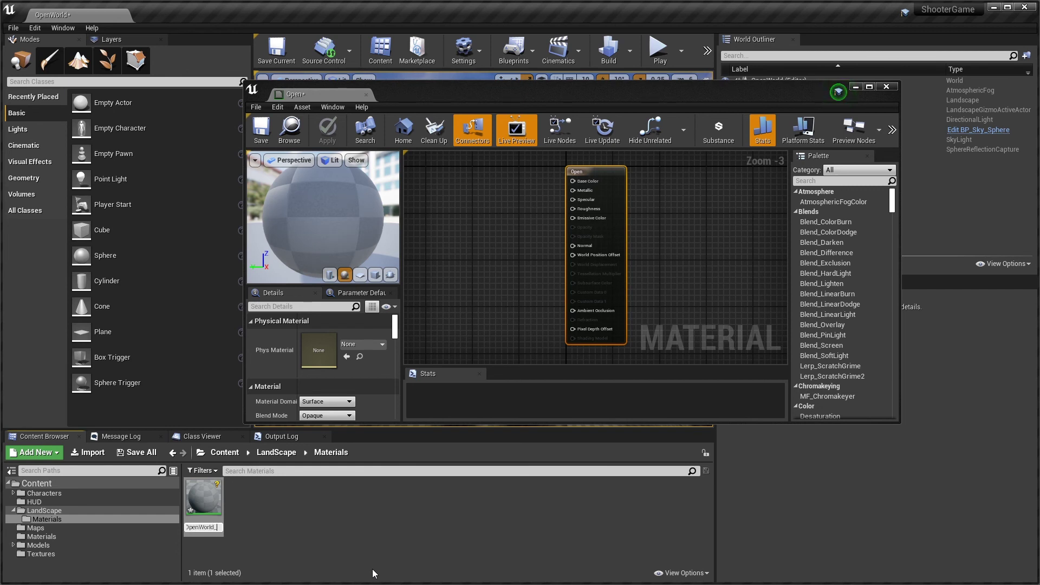
pyautogui.write('MAT')
pyautogui.press('Return')
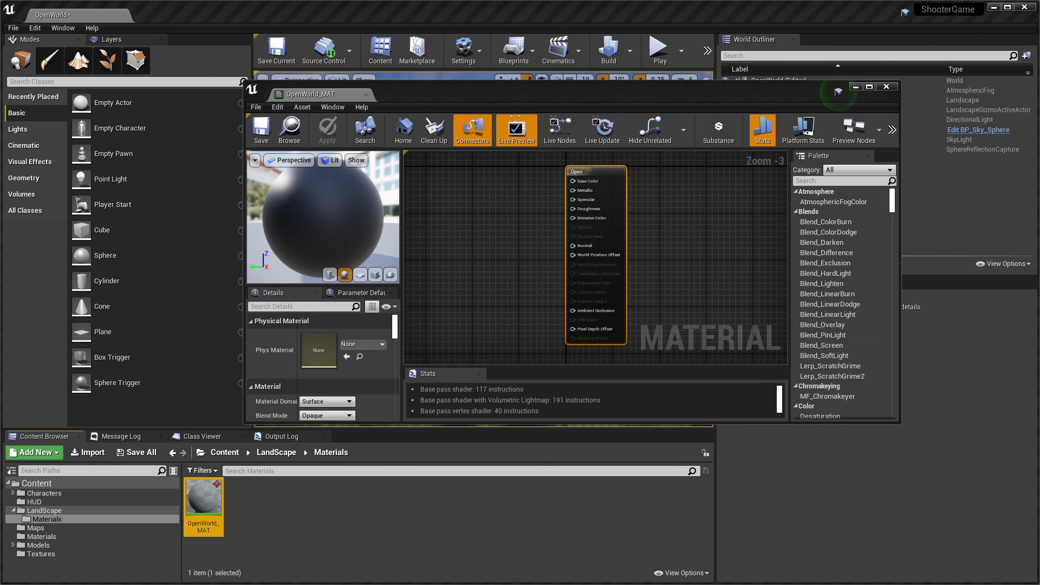
# - Dock the material editor beside the level in the main window and move the result node aside to free graph space
pyautogui.moveTo(314, 93); pyautogui.dragTo(191, 16)
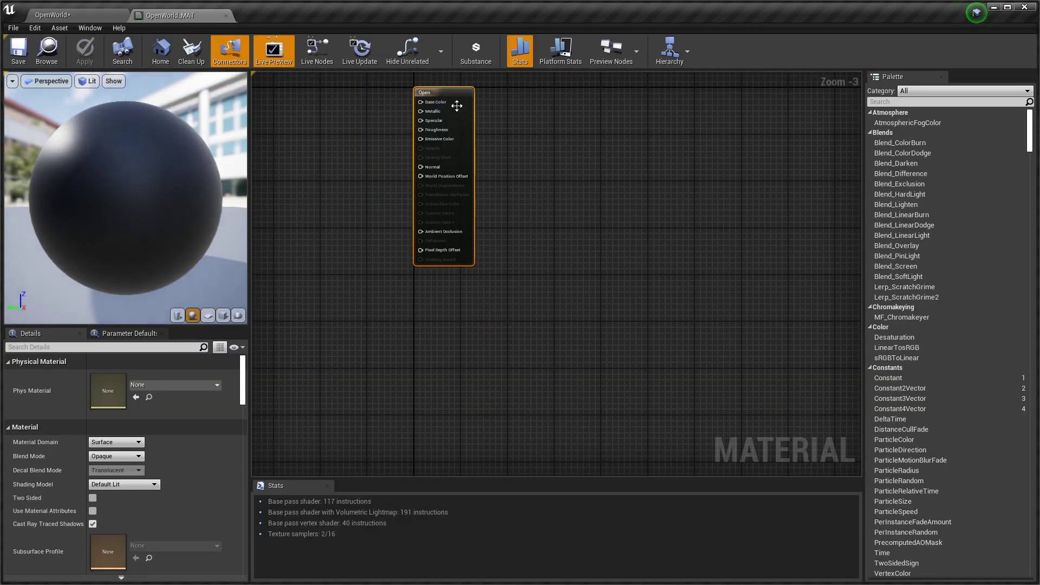
pyautogui.moveTo(450, 93); pyautogui.dragTo(698, 133)
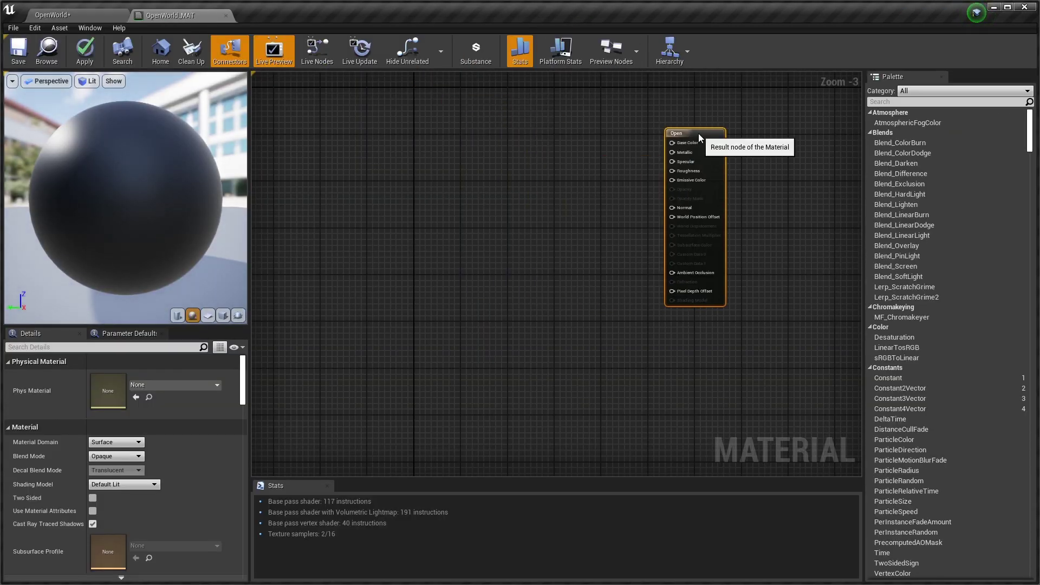
pyautogui.rightClick(431, 169)
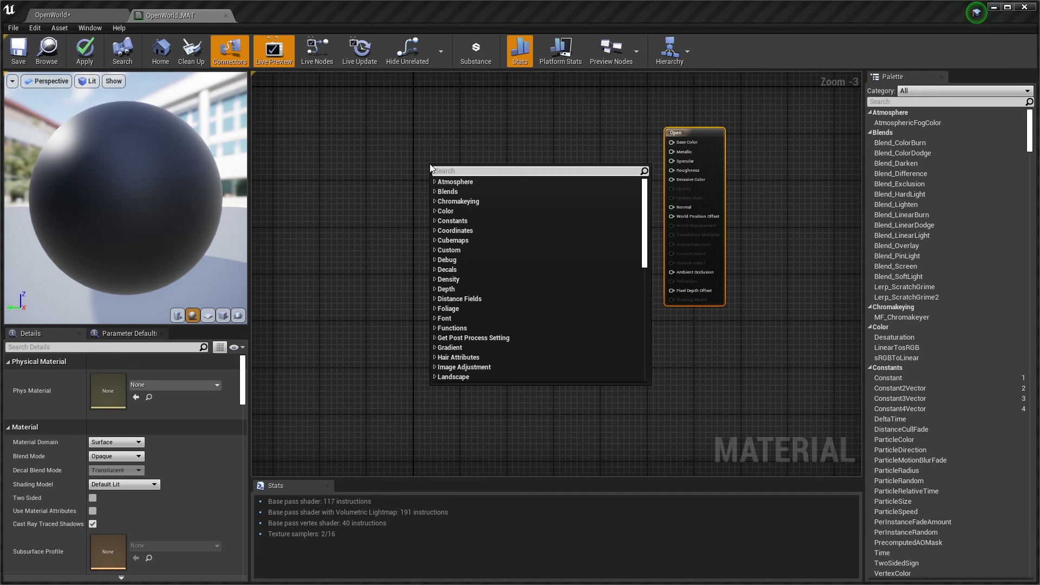
pyautogui.write('Layer')
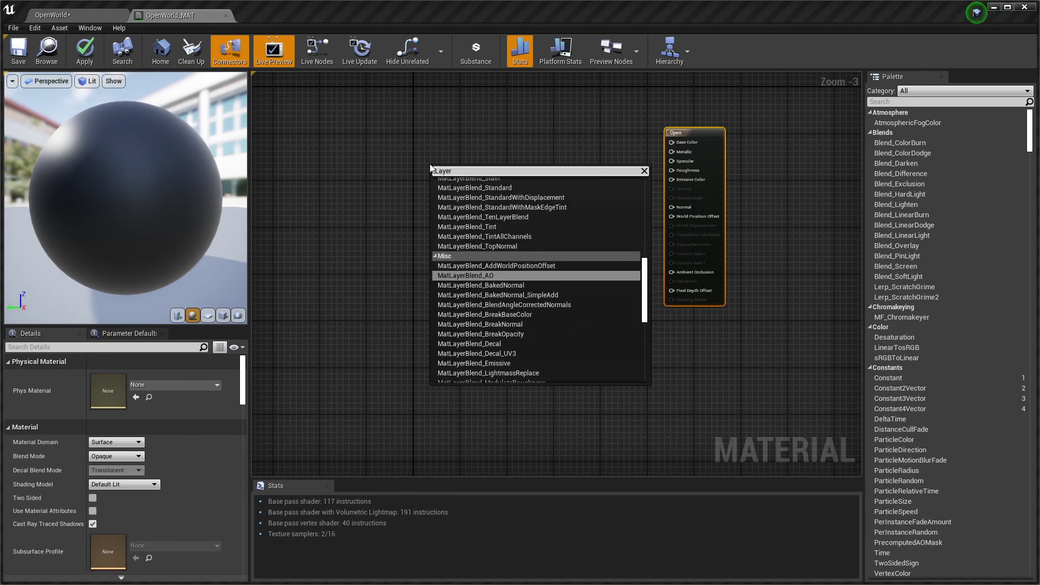
pyautogui.write(' B')
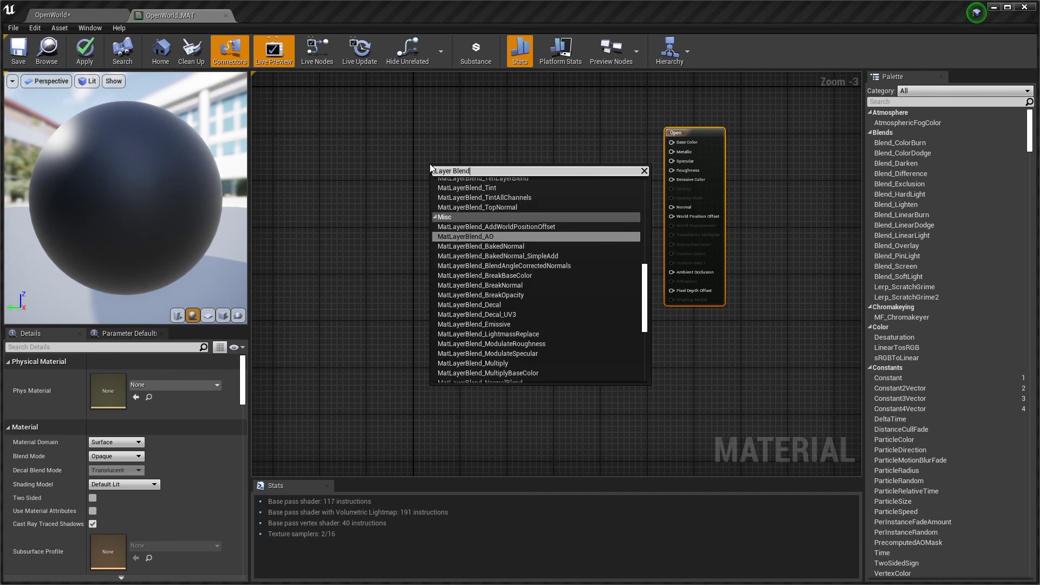
pyautogui.write('lend')
pyautogui.press('BackSpace')
pyautogui.press('BackSpace')
pyautogui.press('BackSpace')
pyautogui.press('BackSpace')
pyautogui.press('BackSpace')
pyautogui.press('BackSpace')
pyautogui.press('BackSpace')
pyautogui.press('BackSpace')
pyautogui.press('BackSpace')
pyautogui.press('BackSpace')
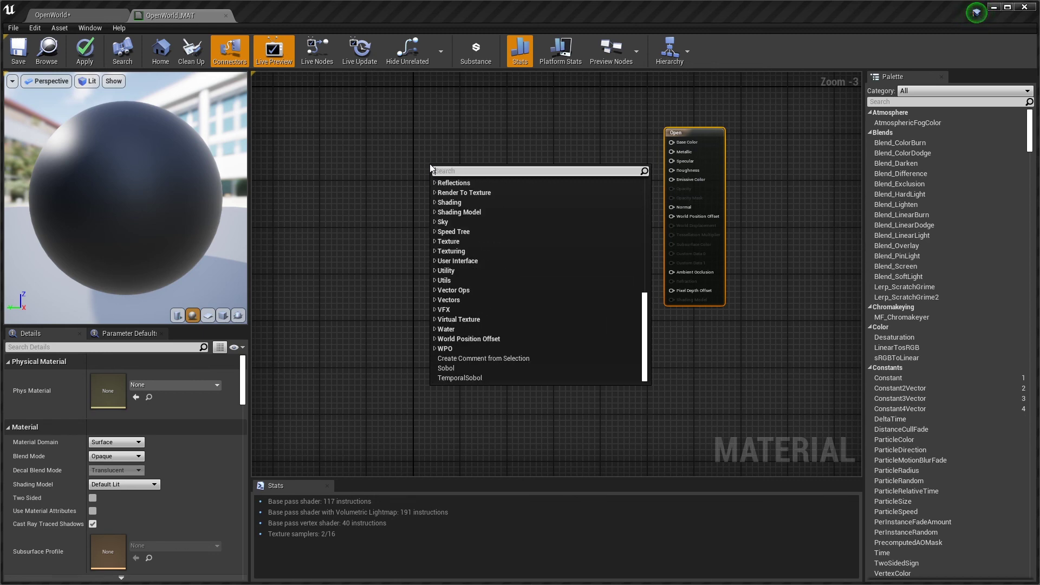
# - Add a LandscapeLayerBlend node to the material graph
pyautogui.rightClick(360, 182)
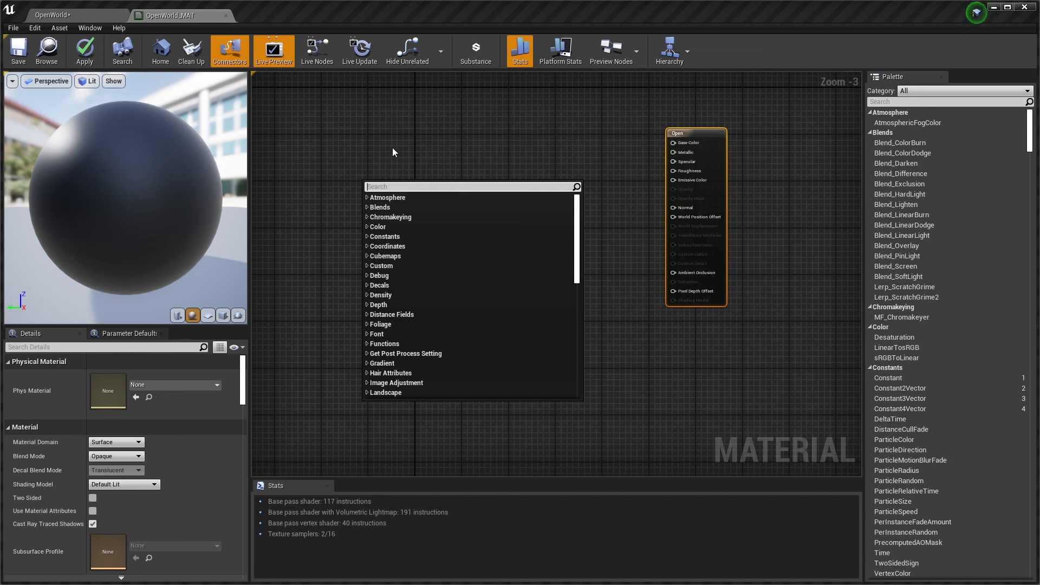
pyautogui.write('LandS')
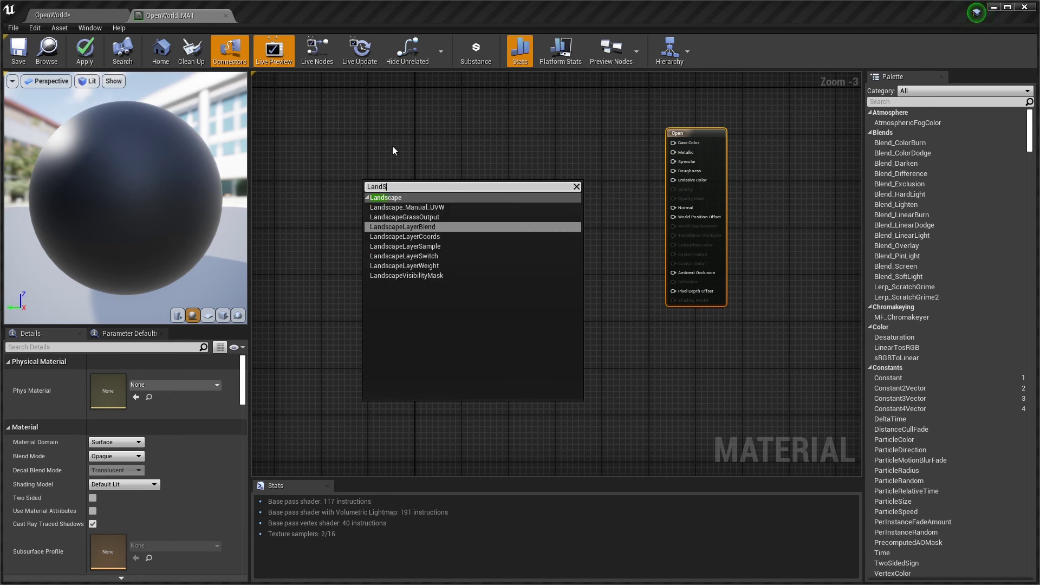
pyautogui.write('cape')
pyautogui.press('Down')
pyautogui.press('Down')
pyautogui.press('Up')
pyautogui.press('Up')
pyautogui.press('Return')
# - Connect the Layer Blend output to the material's Base Color and move the Layer Blend node closer to the result node
pyautogui.moveTo(387, 184); pyautogui.dragTo(673, 144)
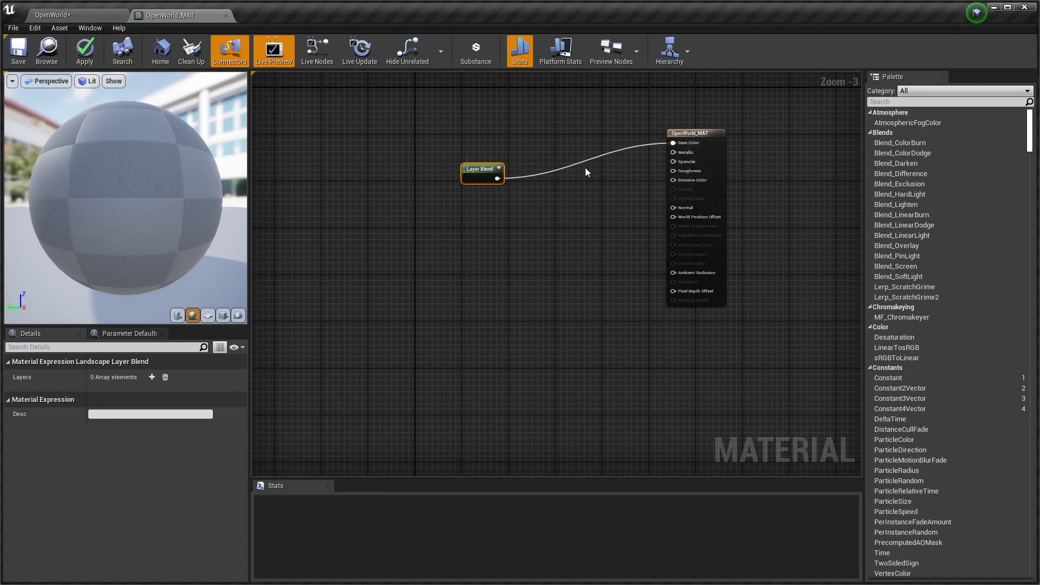
pyautogui.scroll(7, 587, 168)
pyautogui.moveTo(648, 166); pyautogui.dragTo(604, 234, button='right')
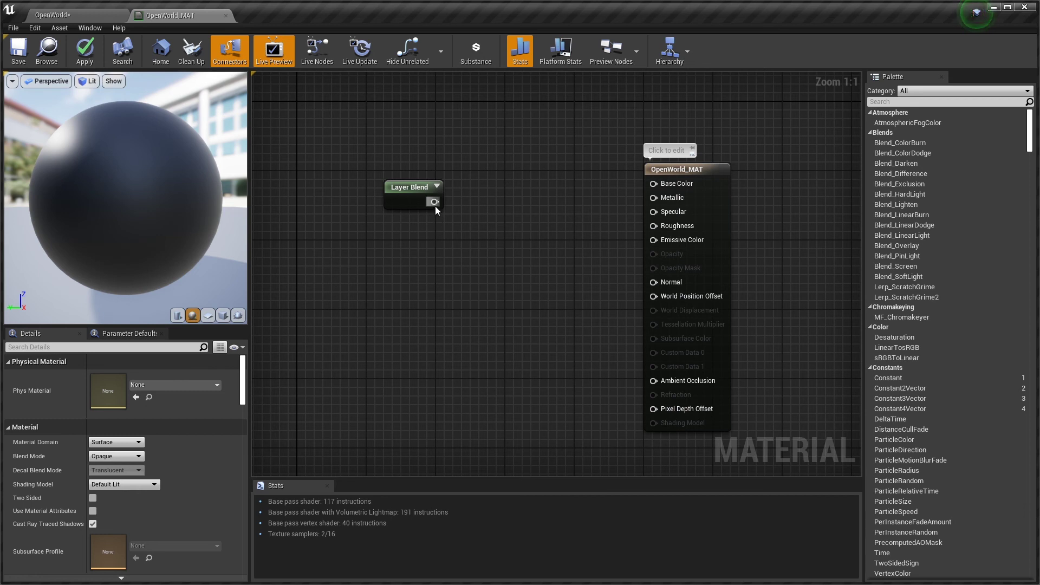
pyautogui.moveTo(434, 202); pyautogui.dragTo(652, 184)
pyautogui.moveTo(460, 241); pyautogui.dragTo(520, 242, button='right')
pyautogui.moveTo(470, 187); pyautogui.dragTo(531, 179)
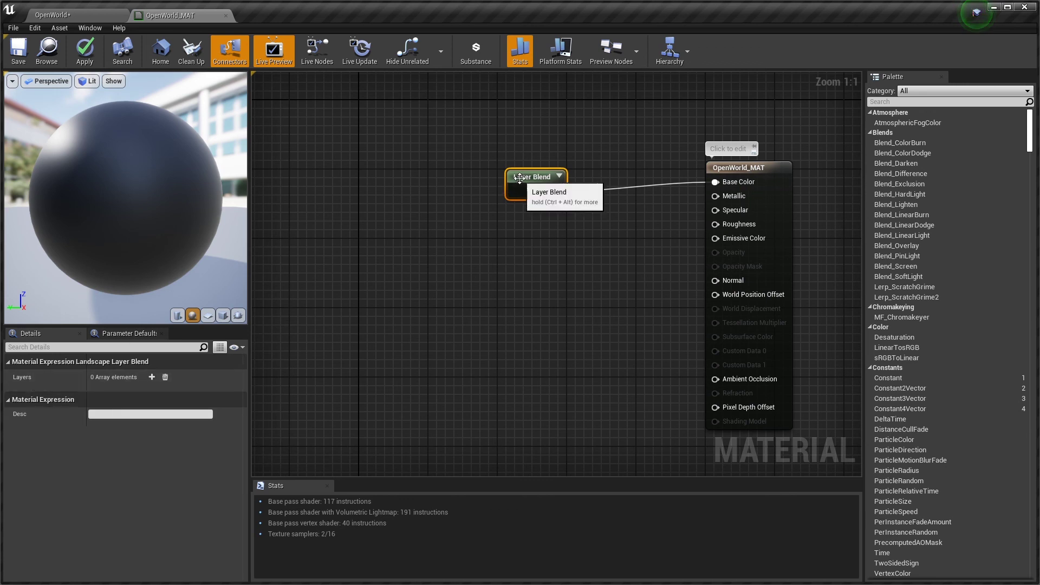
# - Add three layers to the Layer Blend node
pyautogui.click(152, 377)
pyautogui.click(151, 377)
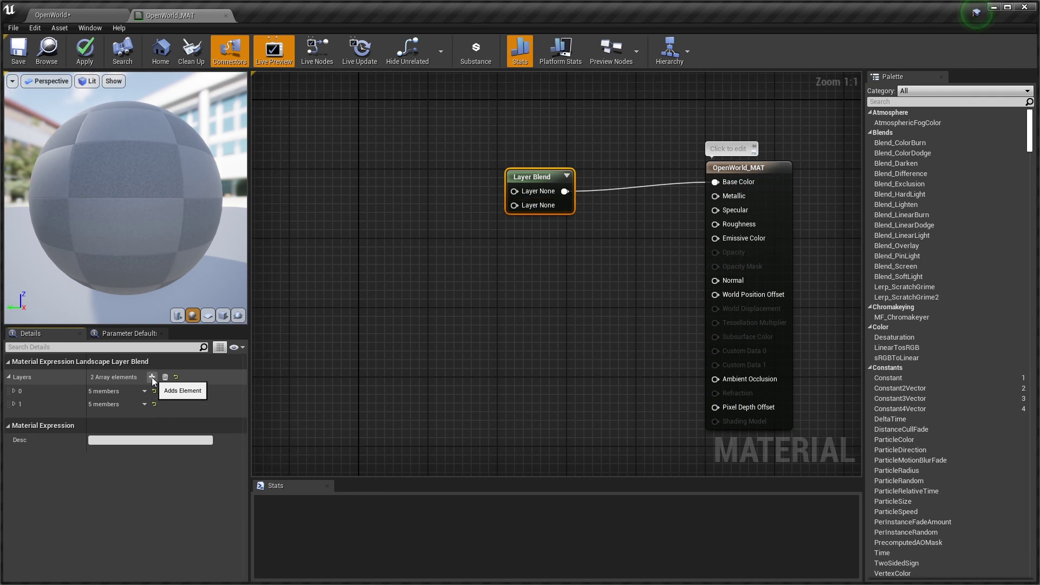
pyautogui.click(151, 377)
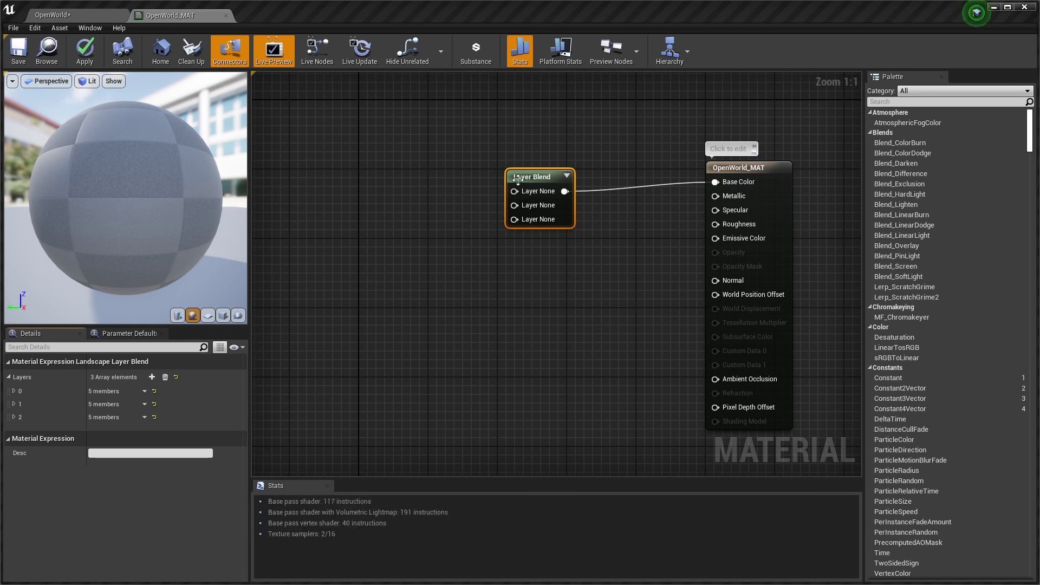
# - Name the first layer of the Layer Blend node L1
pyautogui.click(15, 391)
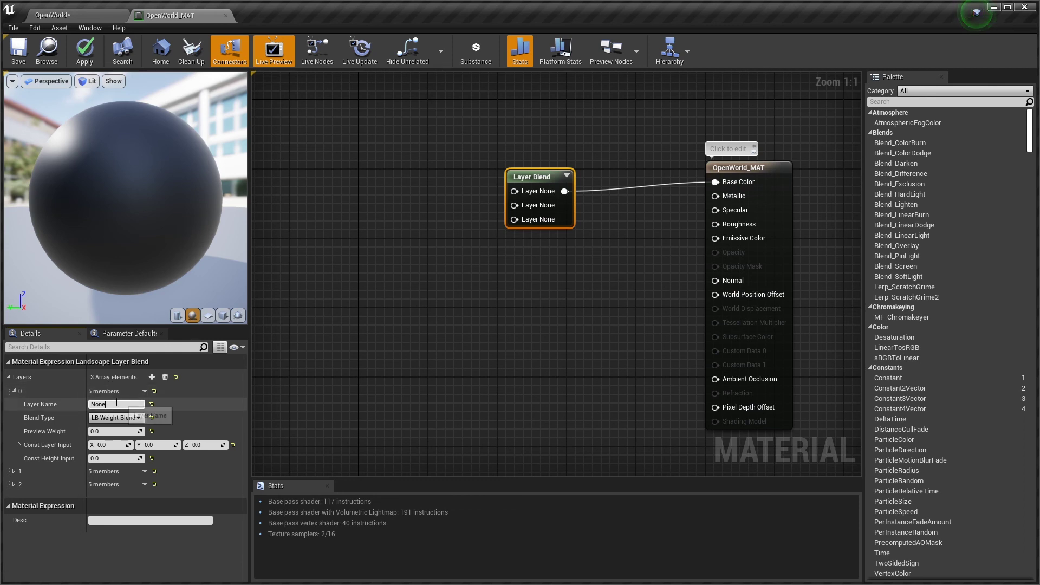
pyautogui.click(100, 404)
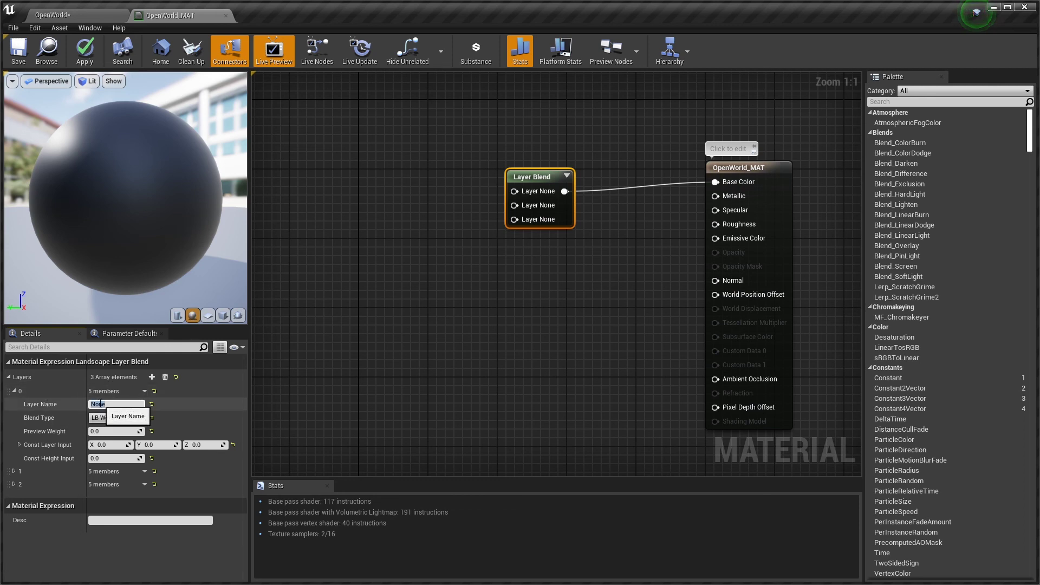
pyautogui.write('L1')
pyautogui.press('Return')
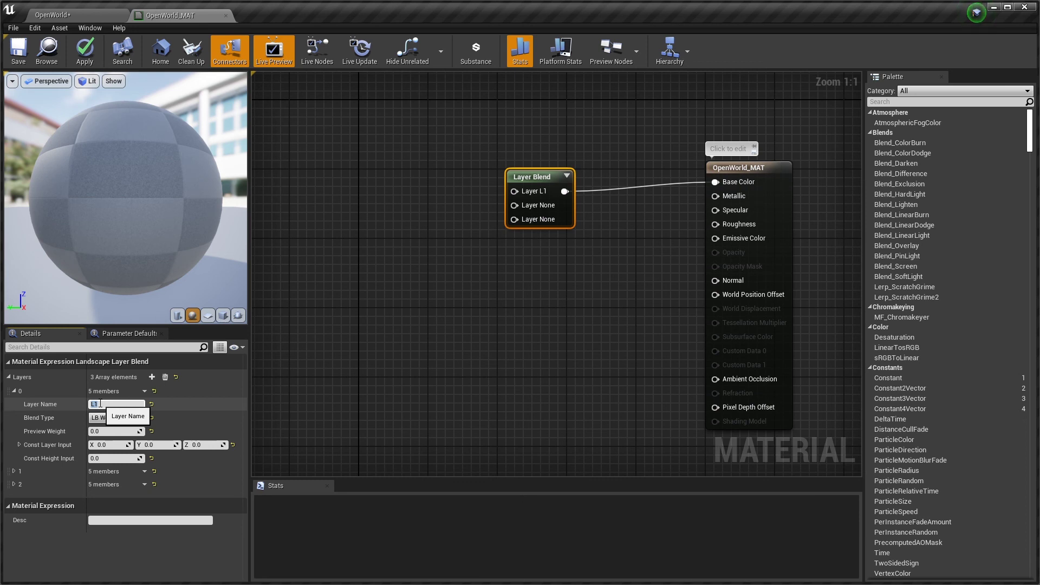
# - Name the second and third layers of the Layer Blend node L2 and L3
pyautogui.click(13, 471)
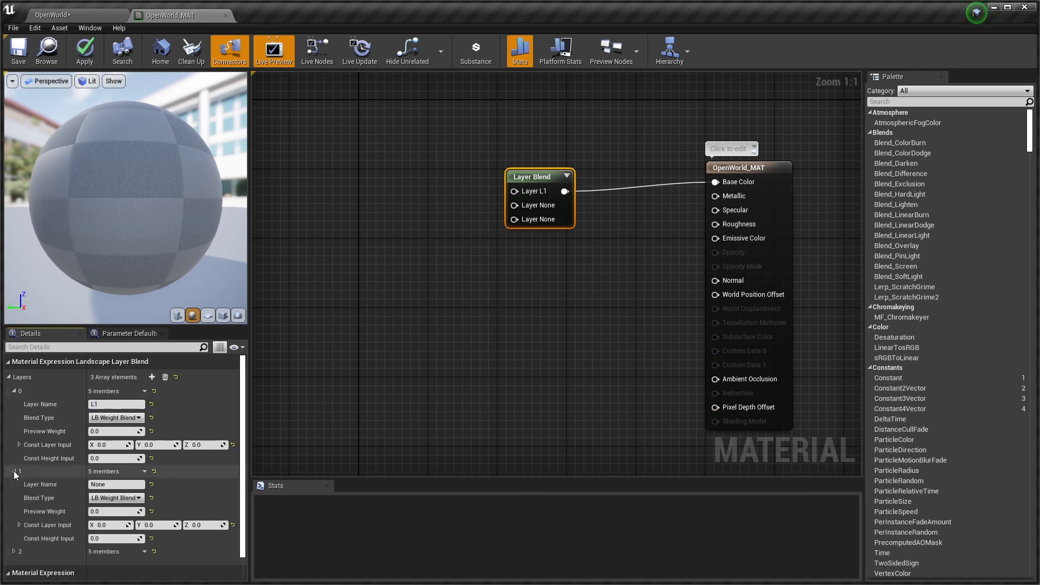
pyautogui.click(97, 485)
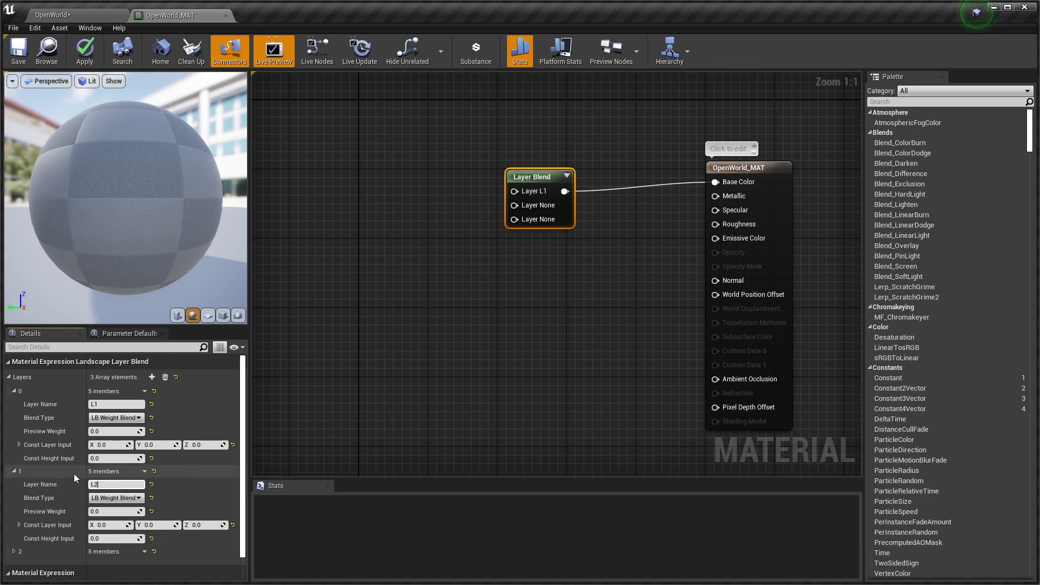
pyautogui.click(14, 552)
pyautogui.scroll(-4, 70, 552)
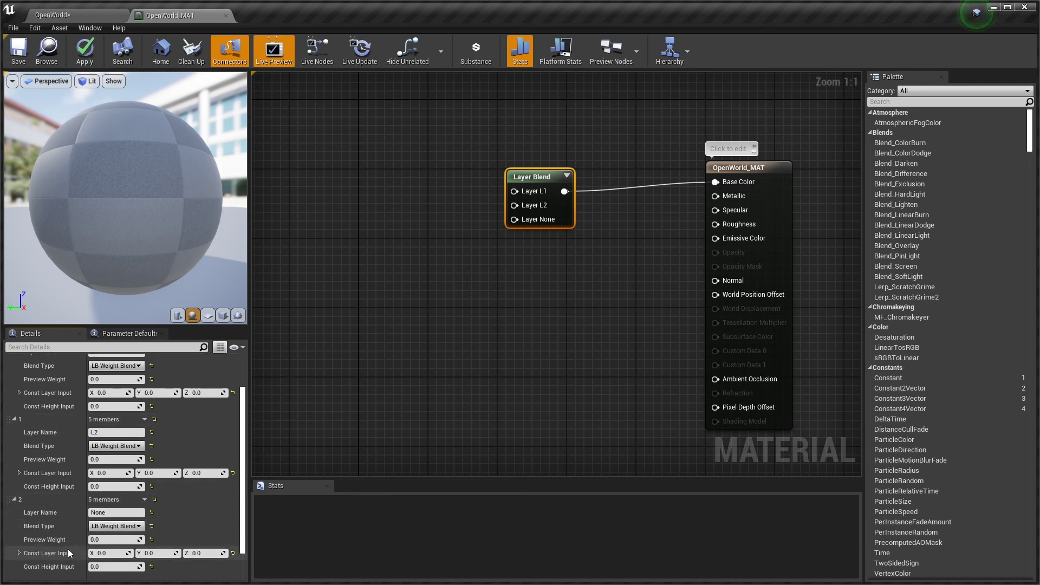
pyautogui.click(111, 496)
pyautogui.write('L3')
pyautogui.press('Return')
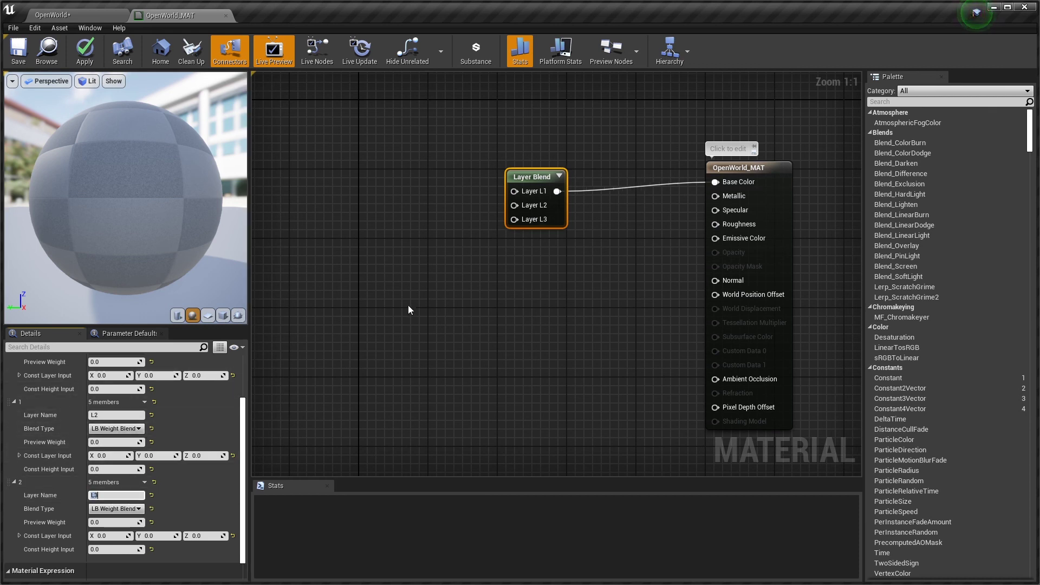
# - Add a Constant3Vector node coloured bright green (0.0122, 1, 0) and connect it to the Layer L1 input of the Layer Blend node
pyautogui.moveTo(379, 322); pyautogui.dragTo(418, 325, button='right')
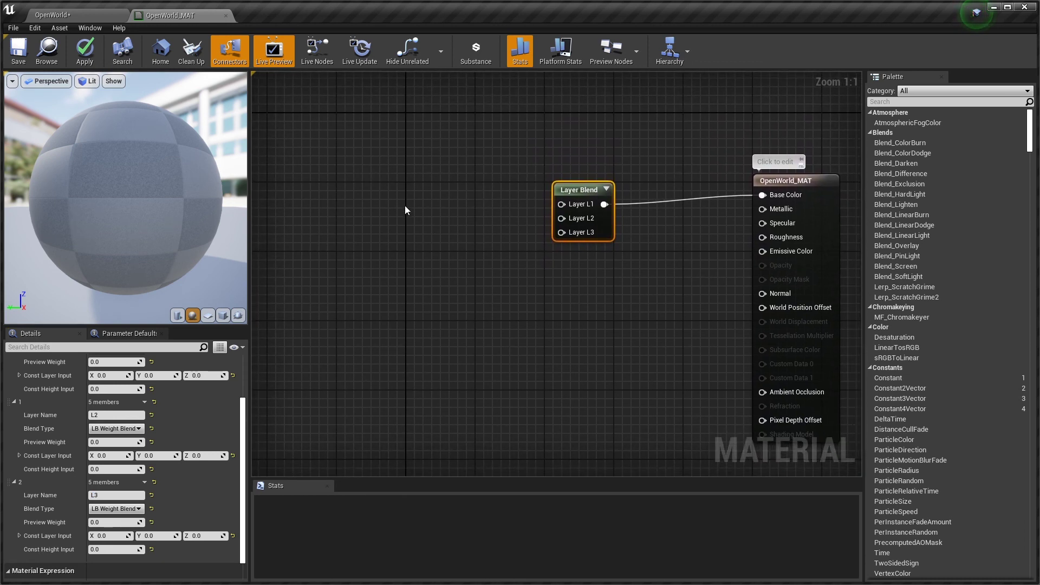
pyautogui.moveTo(407, 215); pyautogui.dragTo(396, 204, button='right')
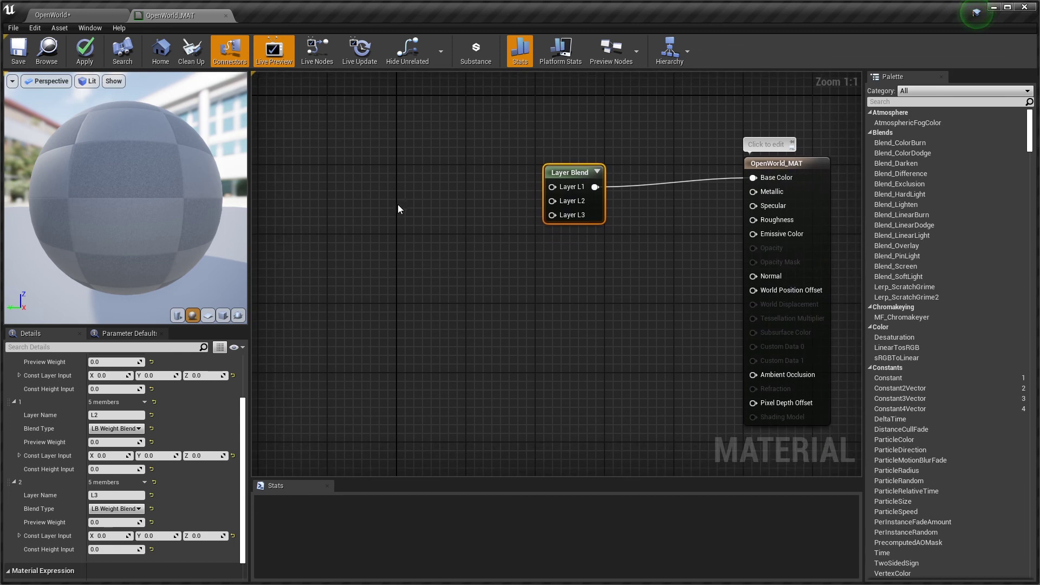
pyautogui.click(400, 173)
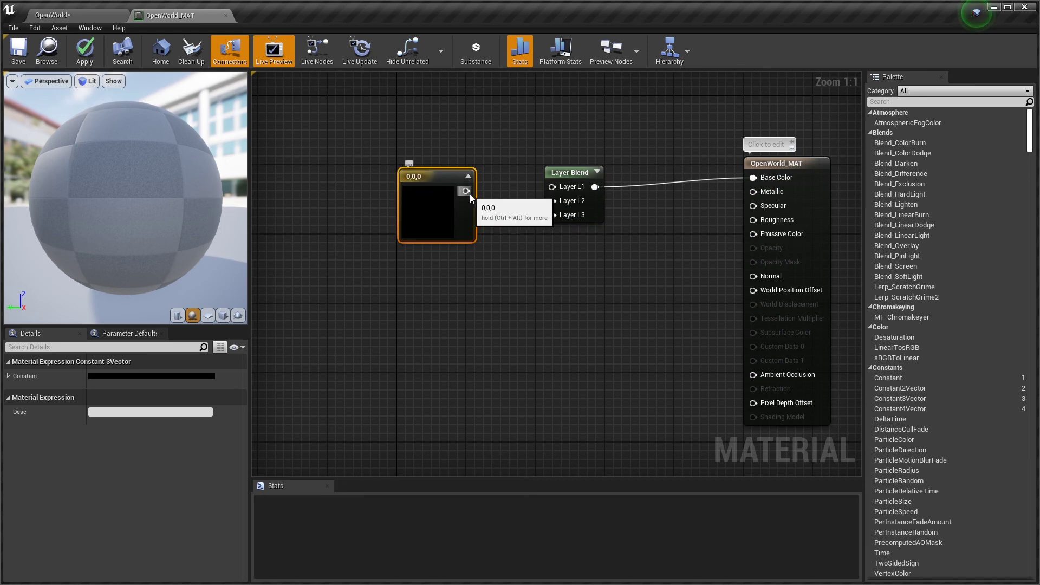
pyautogui.click(160, 374)
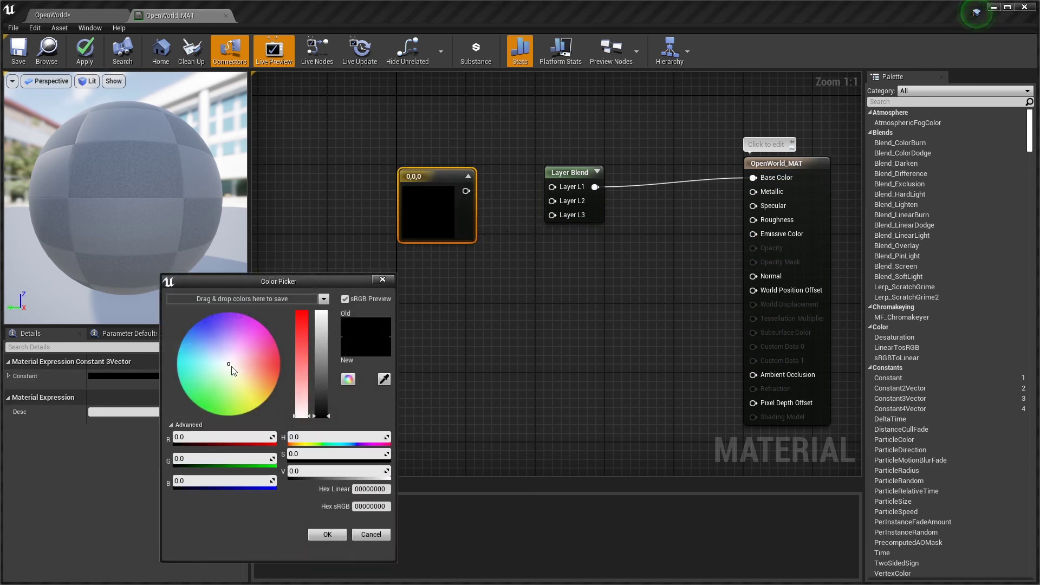
pyautogui.moveTo(229, 364); pyautogui.dragTo(202, 413)
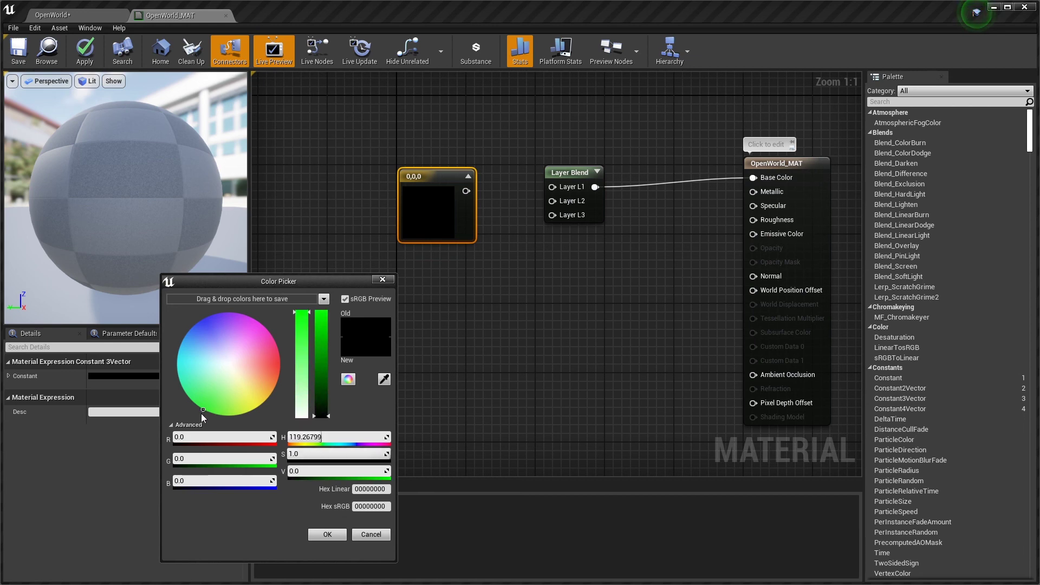
pyautogui.moveTo(317, 384); pyautogui.dragTo(320, 313)
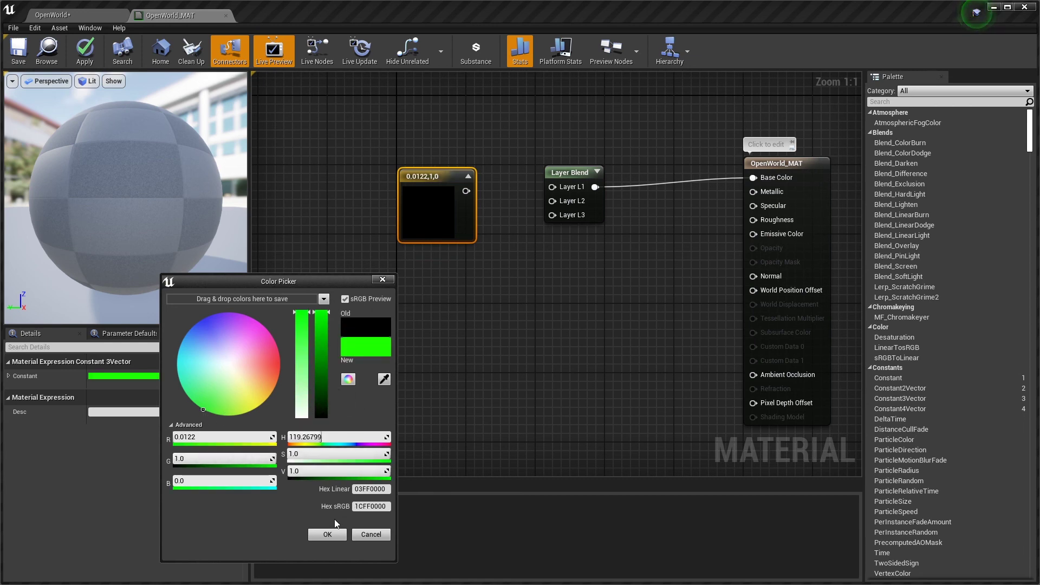
pyautogui.click(328, 534)
pyautogui.moveTo(466, 191); pyautogui.dragTo(552, 187)
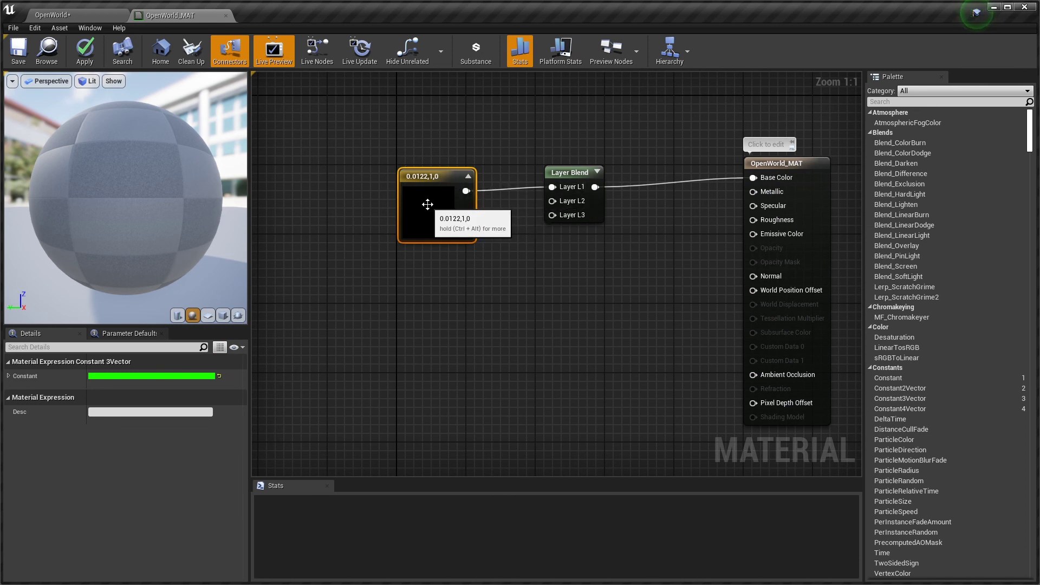
pyautogui.moveTo(427, 175); pyautogui.dragTo(426, 164)
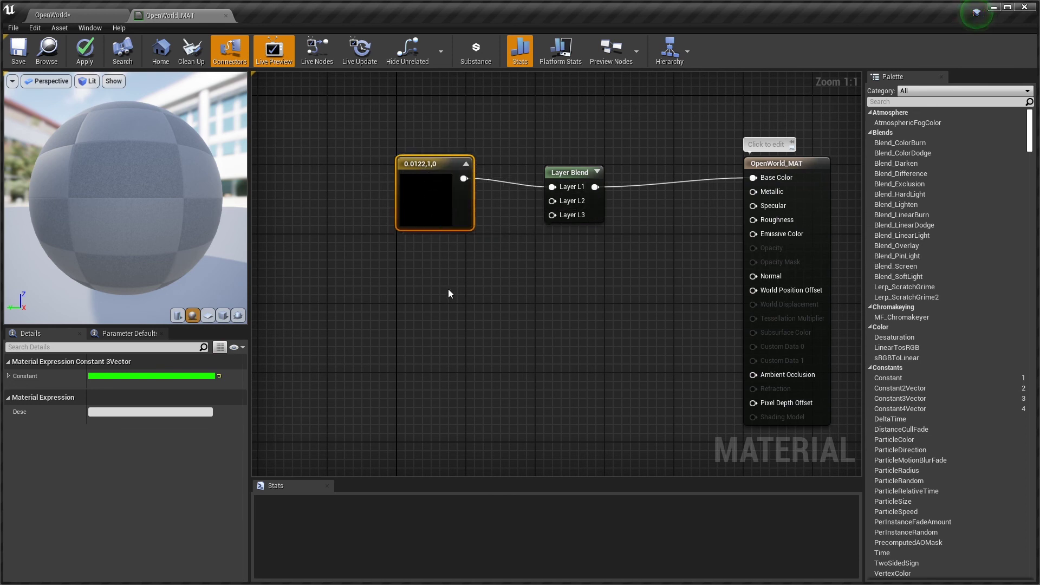
# - Add two more Constant3Vector nodes below the green one and connect them to the Layer L2 and Layer L3 inputs
pyautogui.click(401, 293)
pyautogui.click(405, 412)
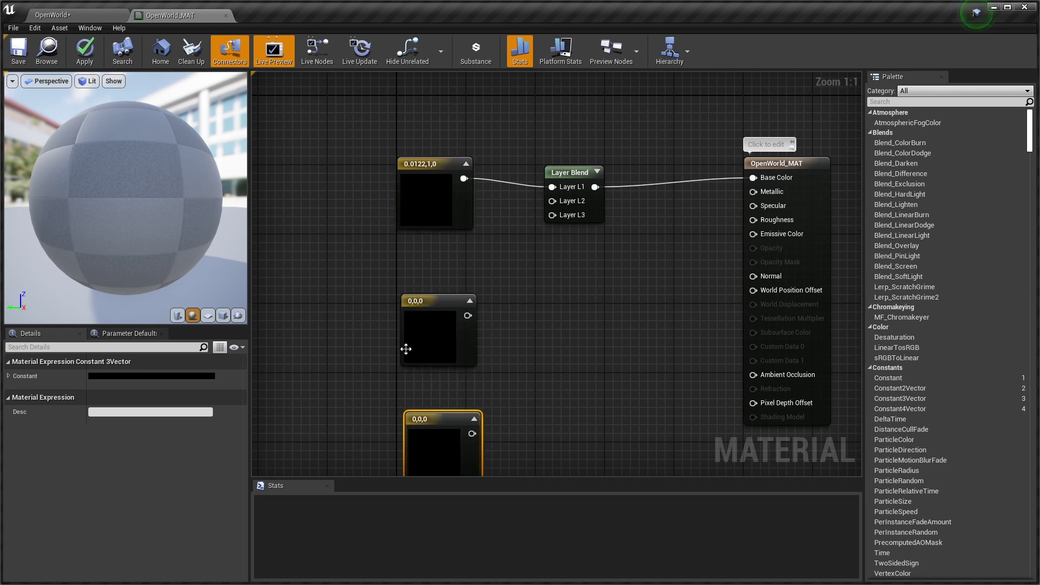
pyautogui.moveTo(467, 316); pyautogui.dragTo(553, 201)
pyautogui.moveTo(472, 433); pyautogui.dragTo(552, 215)
# - Set the constant feeding Layer L2 to a yellow-orange colour of about 0.896, 0.503, 0
pyautogui.click(431, 342)
pyautogui.click(178, 378)
pyautogui.moveTo(248, 367)
pyautogui.mouseDown()
pyautogui.moveTo(287, 420)
pyautogui.moveTo(278, 420)
pyautogui.moveTo(340, 347)
pyautogui.moveTo(340, 323)
pyautogui.mouseUp()
pyautogui.click(341, 383)
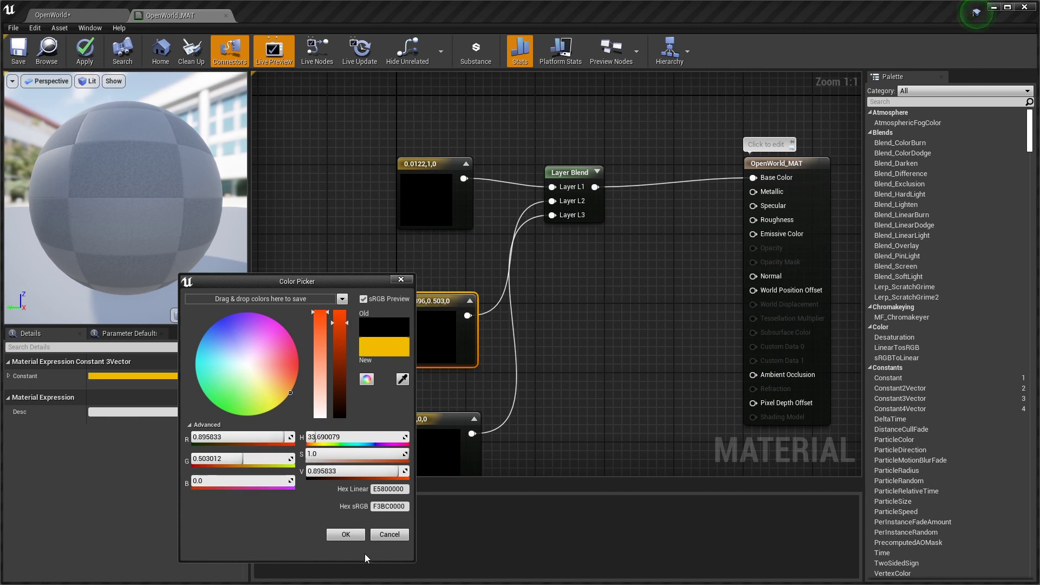
pyautogui.click(348, 534)
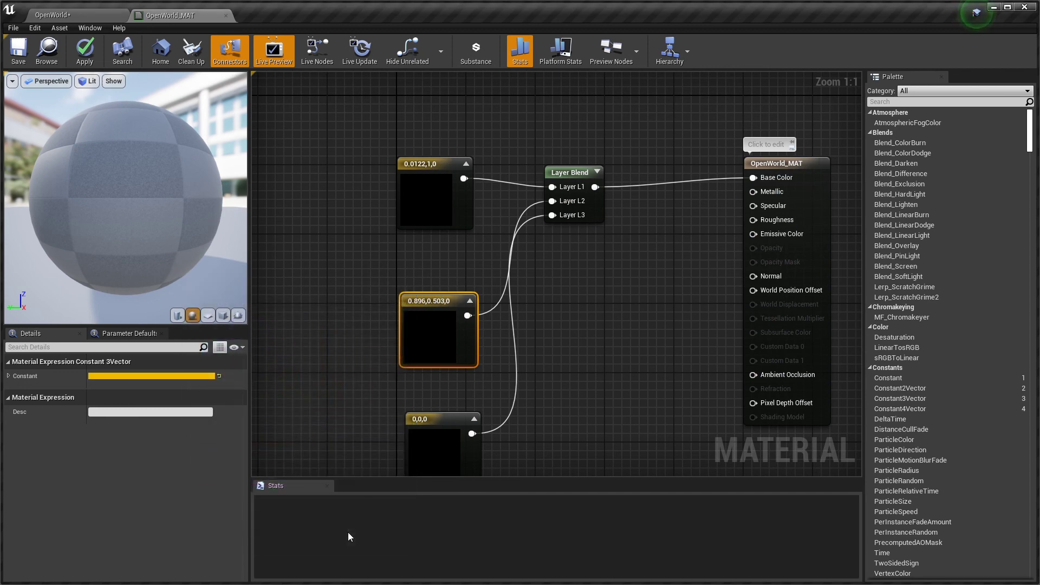
# - Set the constant feeding Layer L3 to a mid grey of about 0.167 in all three channels
pyautogui.click(450, 456)
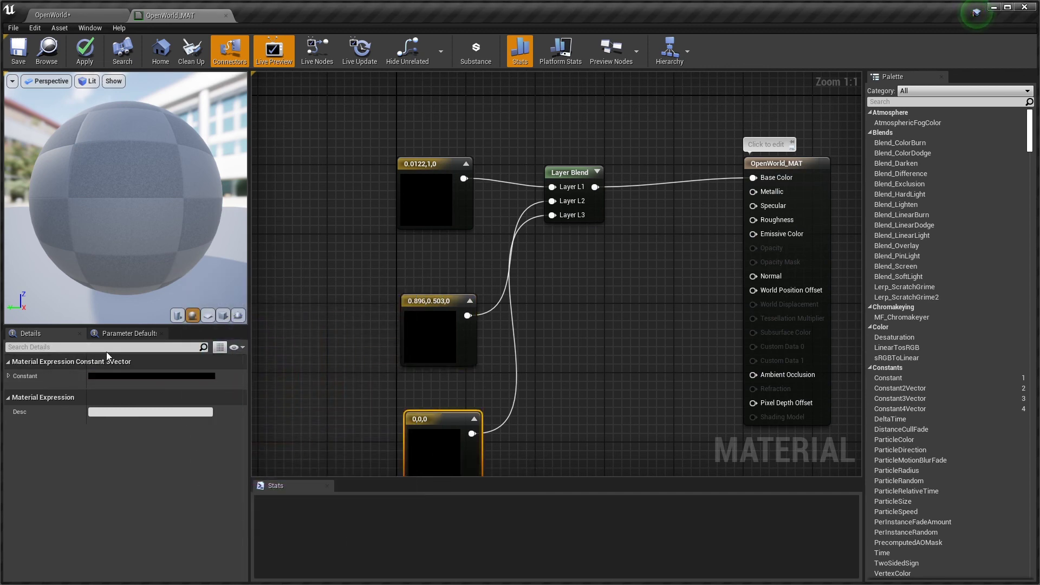
pyautogui.click(420, 335)
pyautogui.click(439, 455)
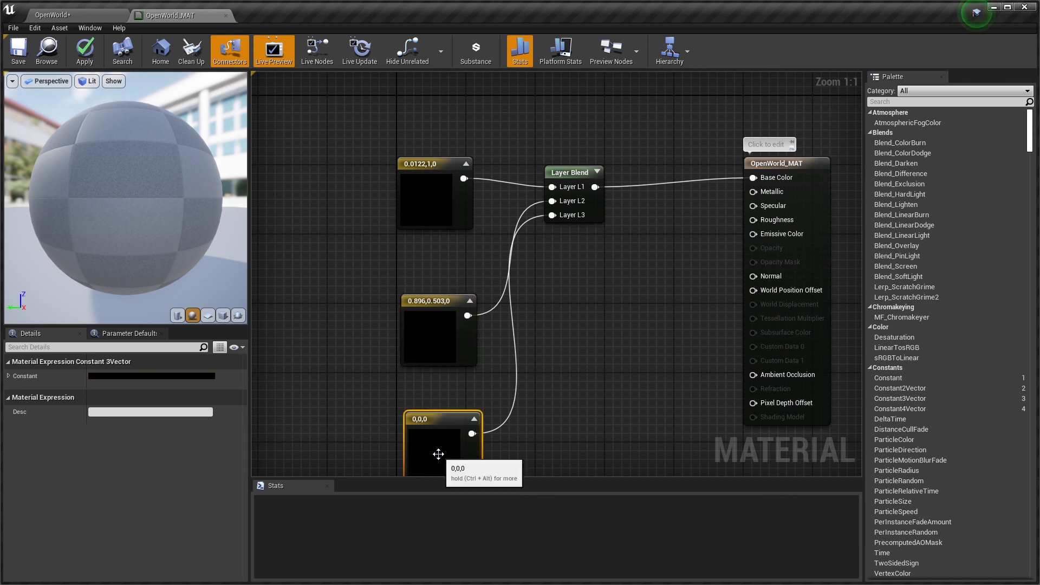
pyautogui.click(152, 376)
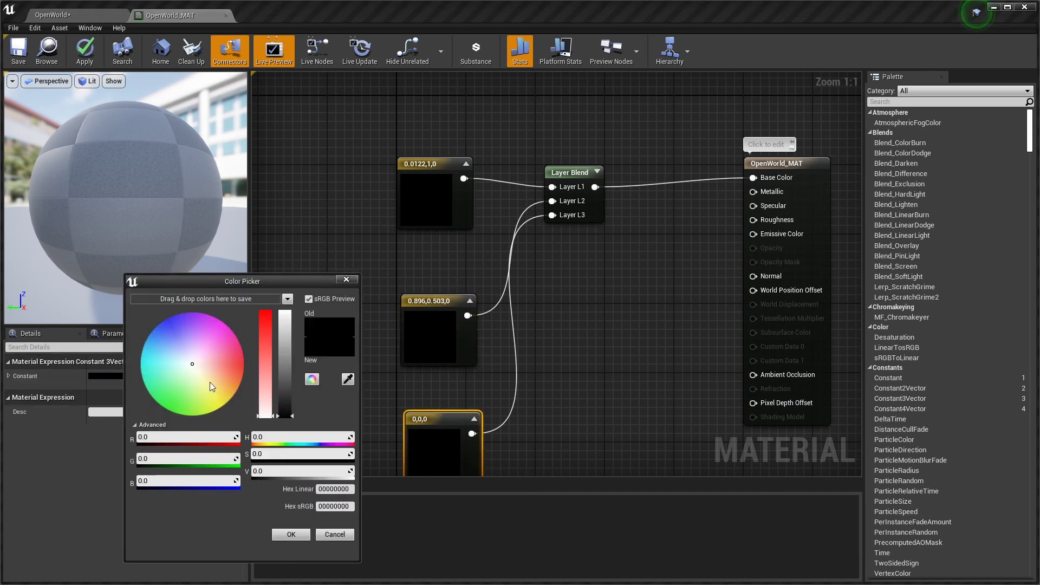
pyautogui.moveTo(289, 416)
pyautogui.mouseDown()
pyautogui.moveTo(288, 371)
pyautogui.moveTo(293, 398)
pyautogui.mouseUp()
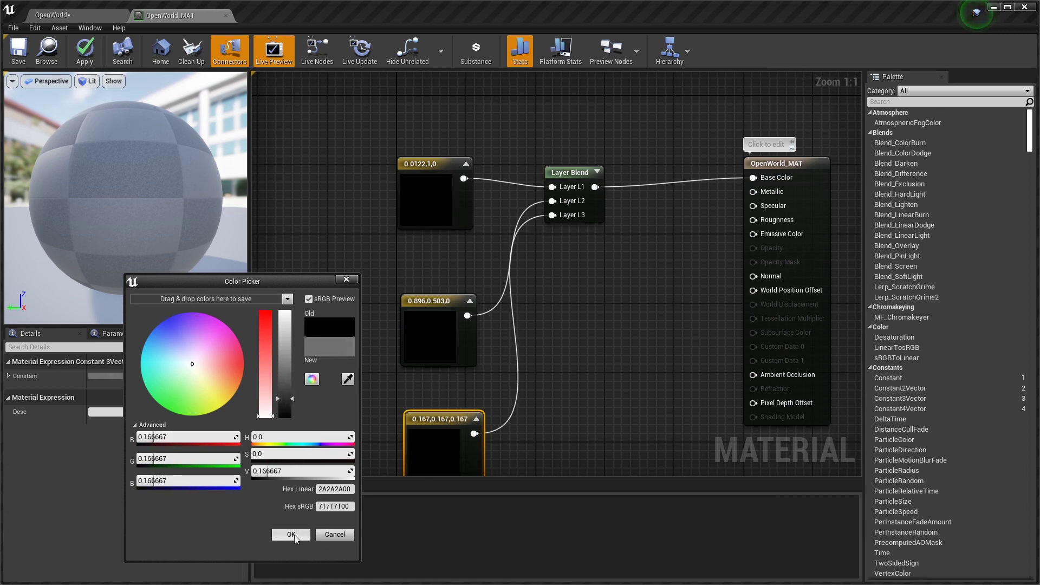
pyautogui.click(296, 534)
# - Save the OpenWorld_MAT material and return to the OpenWorld level
pyautogui.moveTo(598, 337); pyautogui.dragTo(539, 302, button='right')
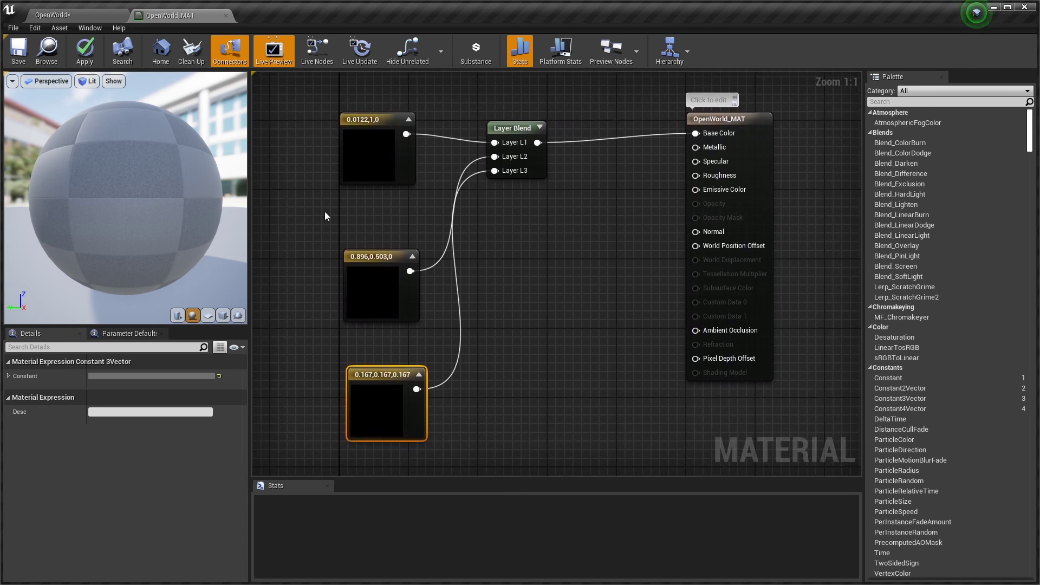
pyautogui.click(21, 51)
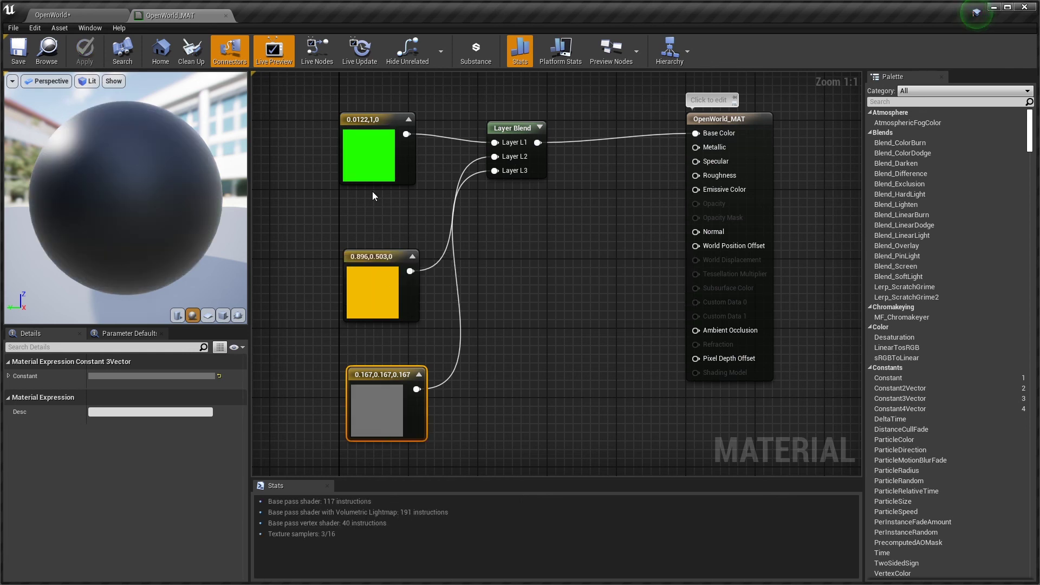
pyautogui.click(60, 15)
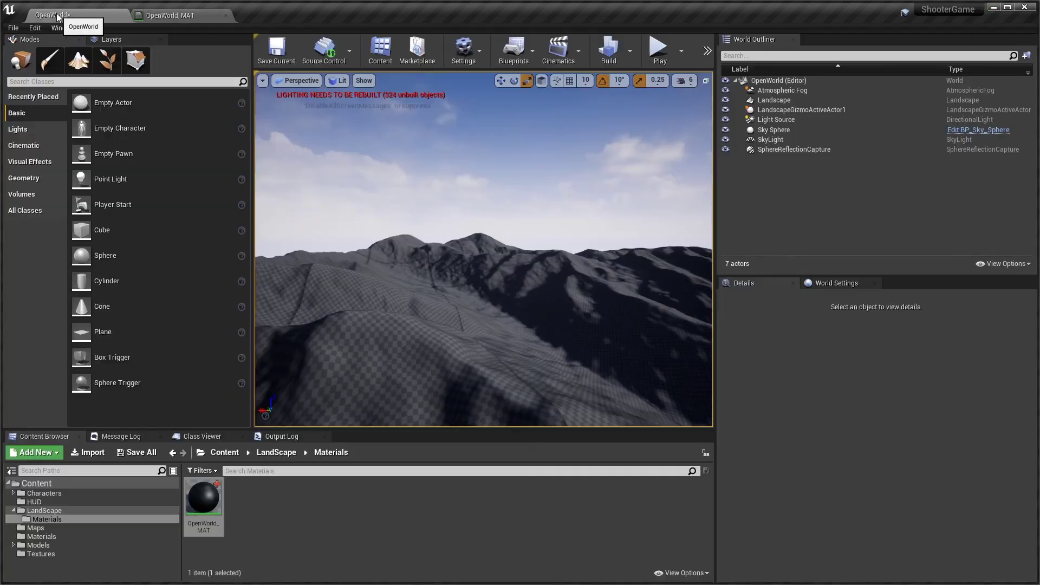
# - Check the target layers in the landscape Paint mode, then go back to Place mode
pyautogui.click(79, 62)
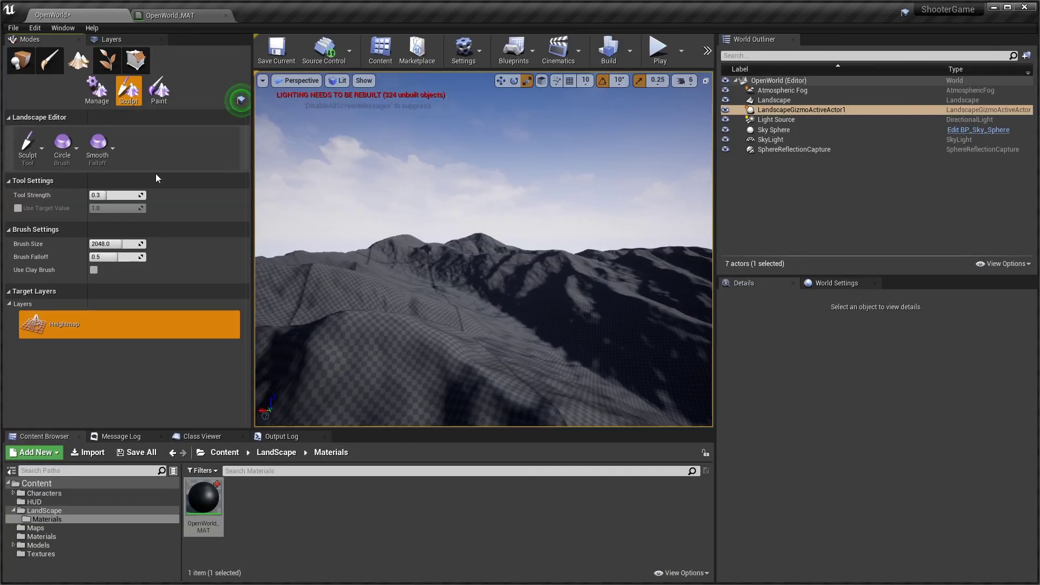
pyautogui.click(159, 90)
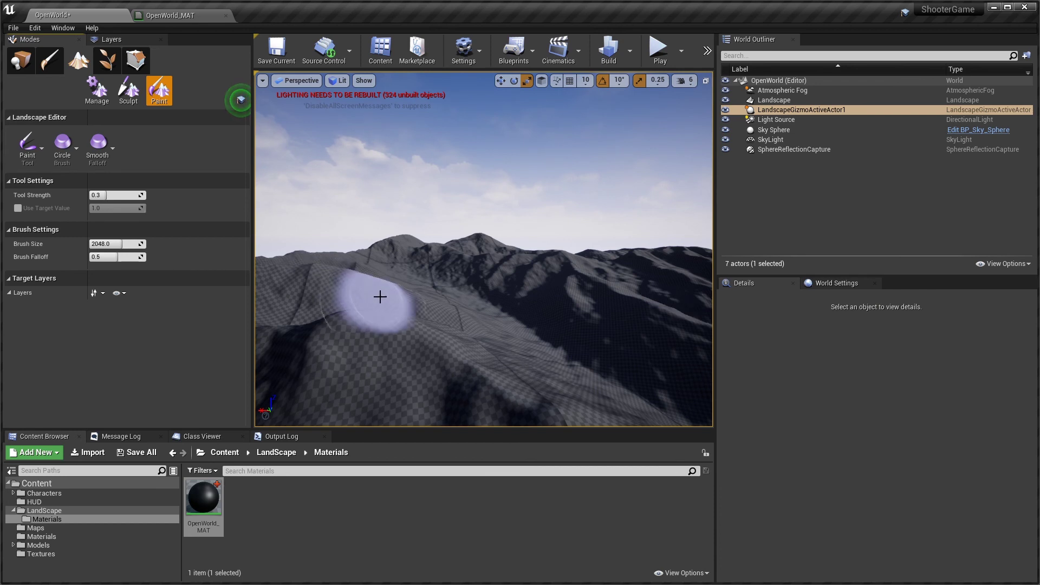
pyautogui.click(24, 61)
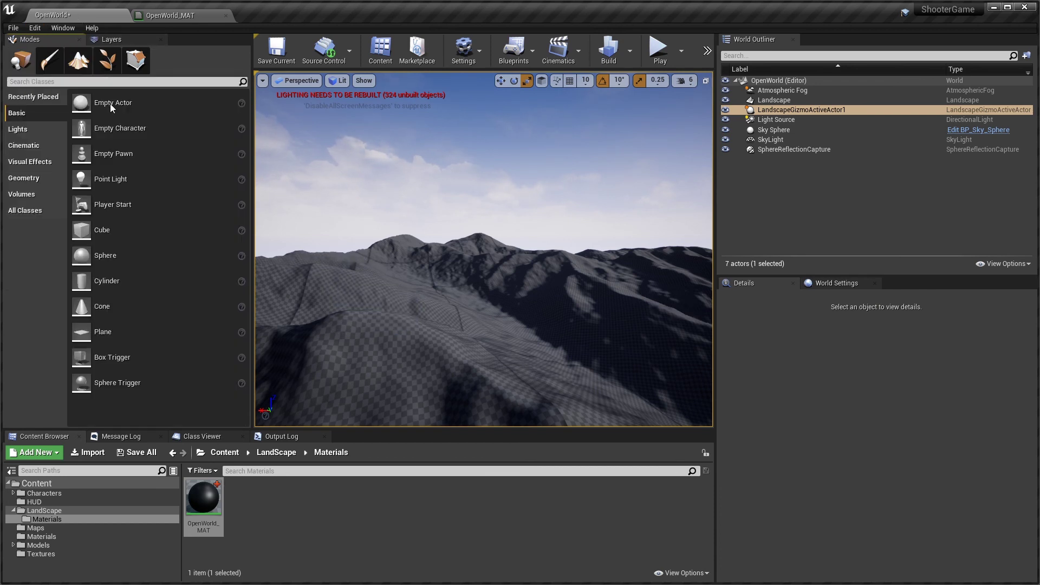
# - Assign OpenWorld_MAT as the Landscape Material of the Landscape actor
pyautogui.click(428, 305)
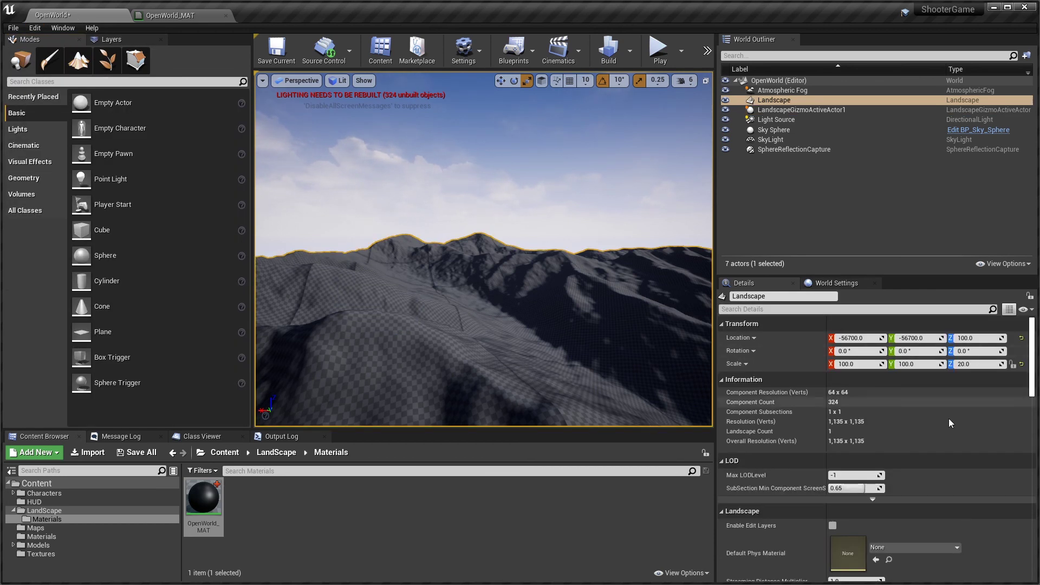
pyautogui.scroll(-3, 928, 492)
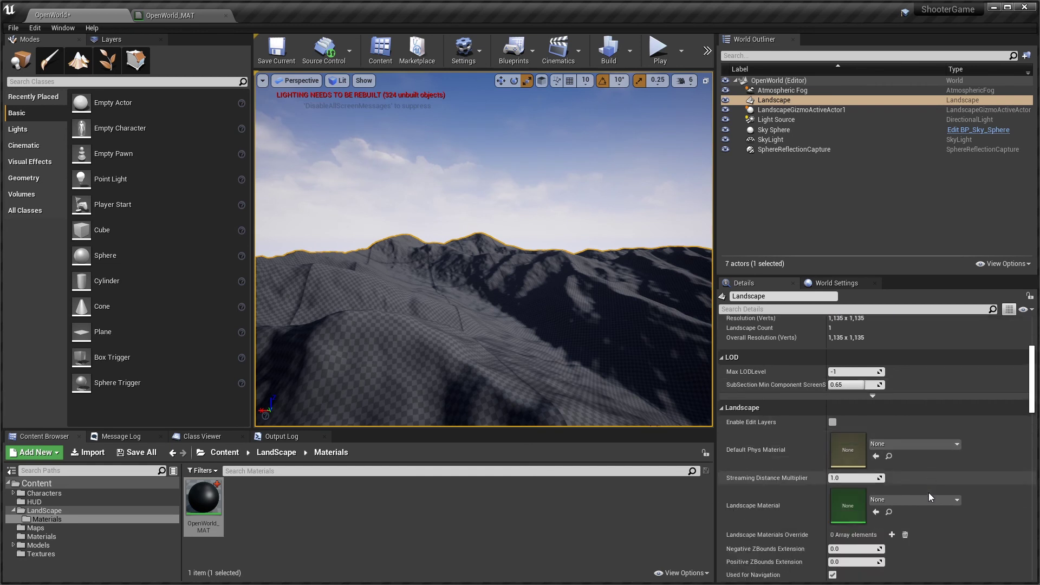
pyautogui.click(902, 500)
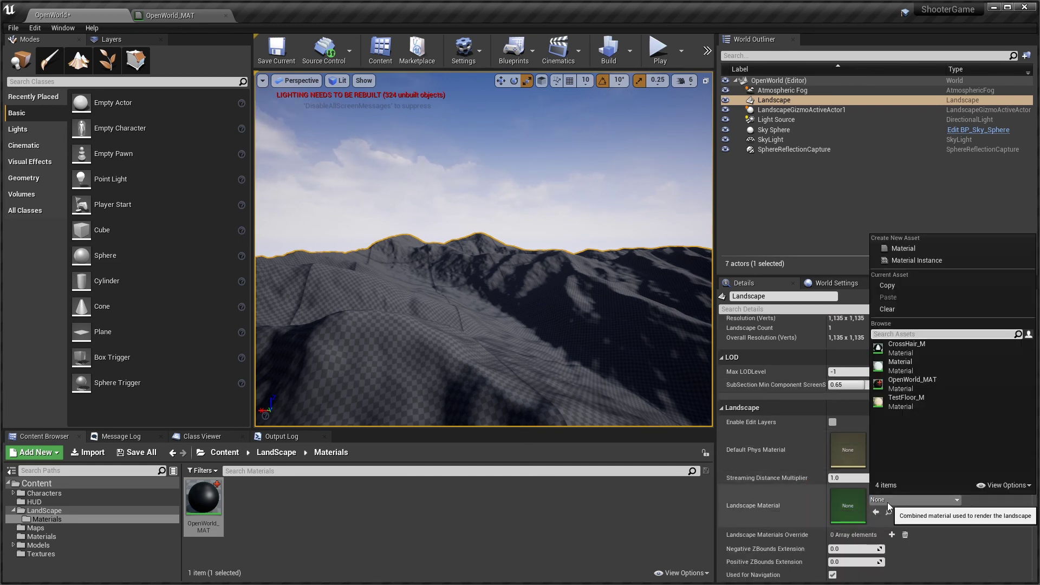
pyautogui.click(915, 382)
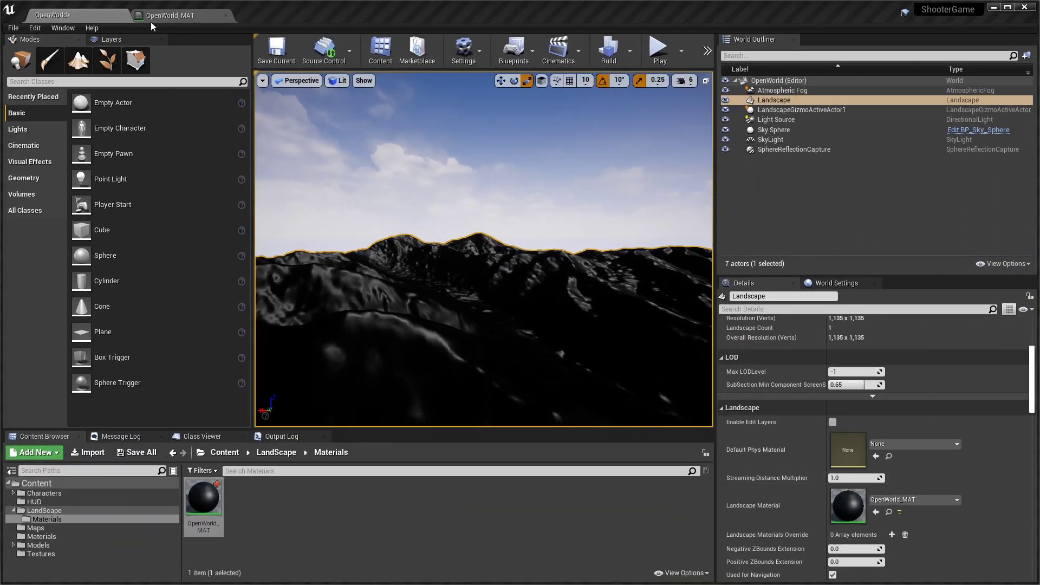
# - In landscape Paint mode, create a weight-blended (normal) layer info object for layer L1 in the Maps/OpenWorld_sharedassets folder
pyautogui.click(79, 69)
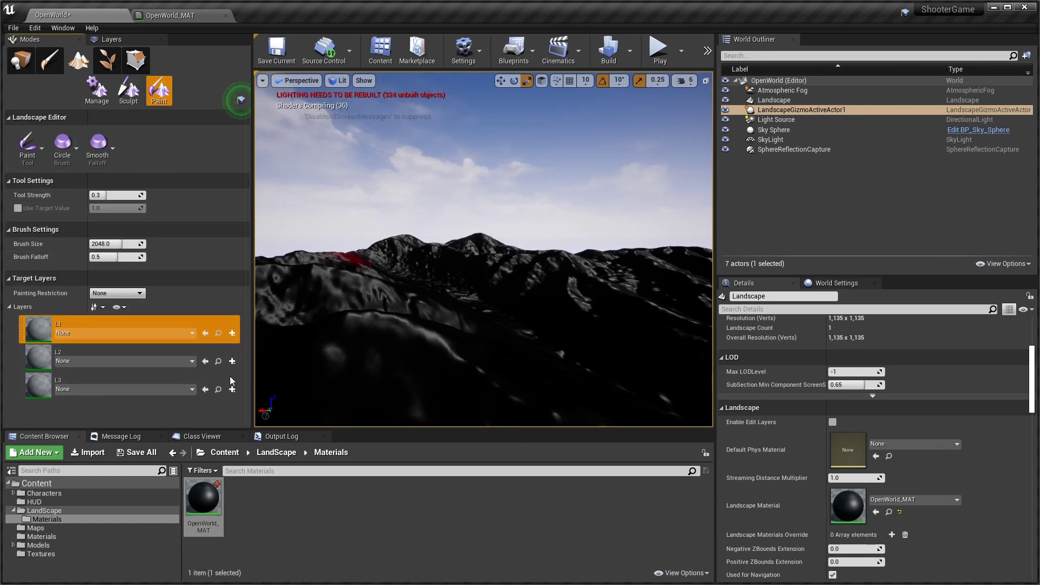
pyautogui.click(232, 333)
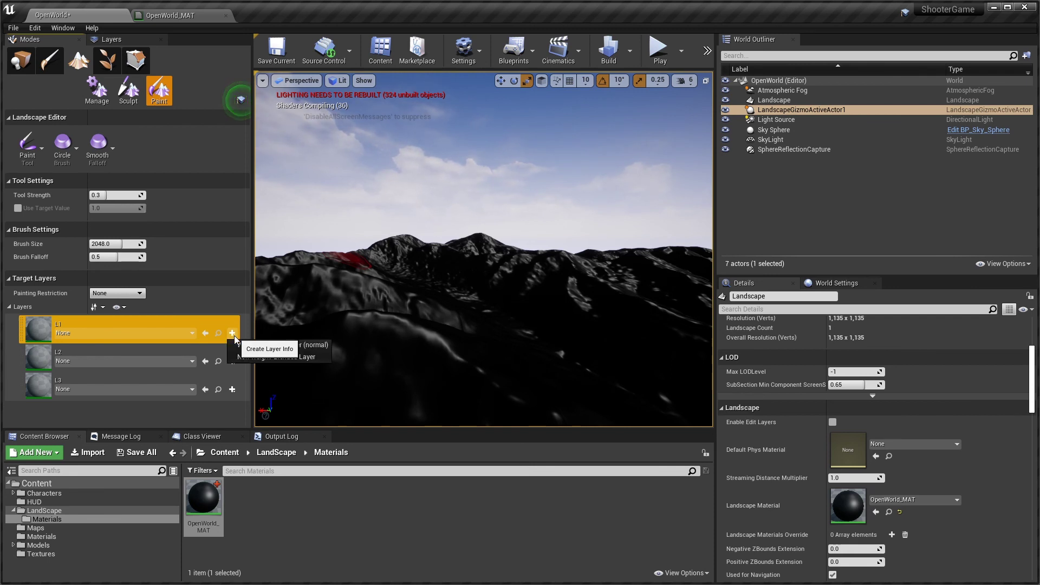
pyautogui.click(231, 335)
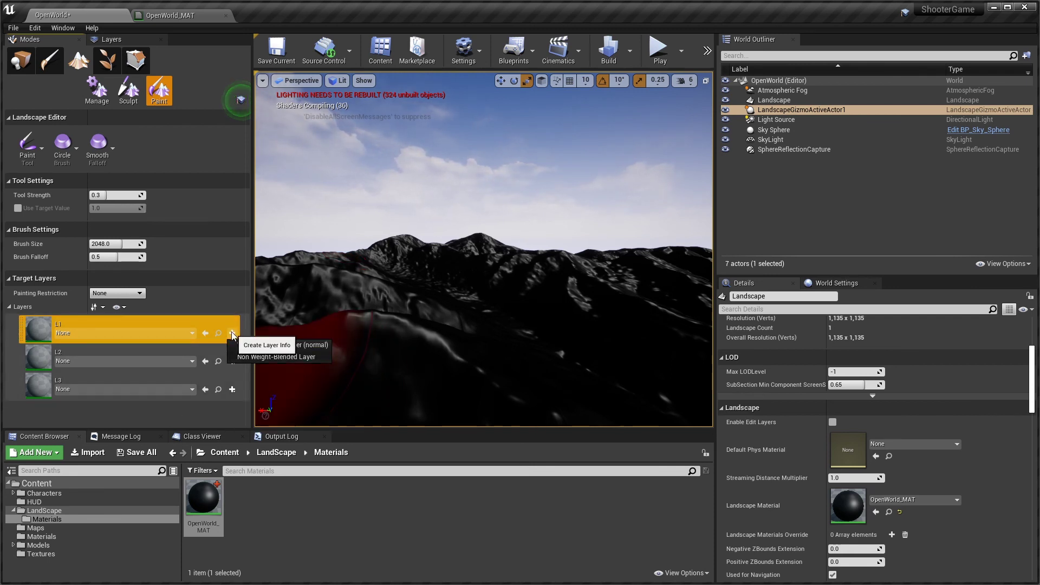
pyautogui.click(232, 333)
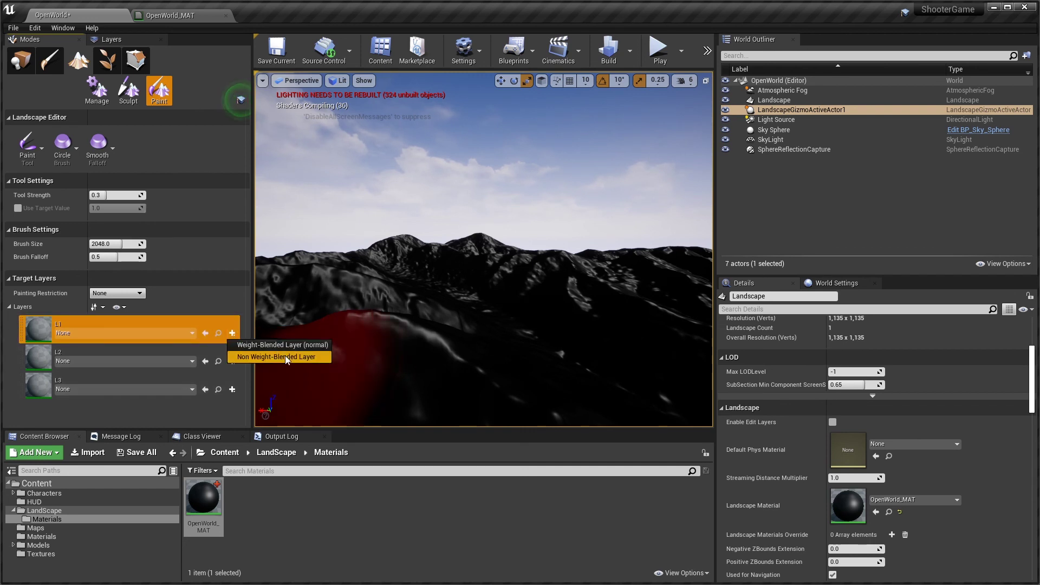
pyautogui.click(314, 343)
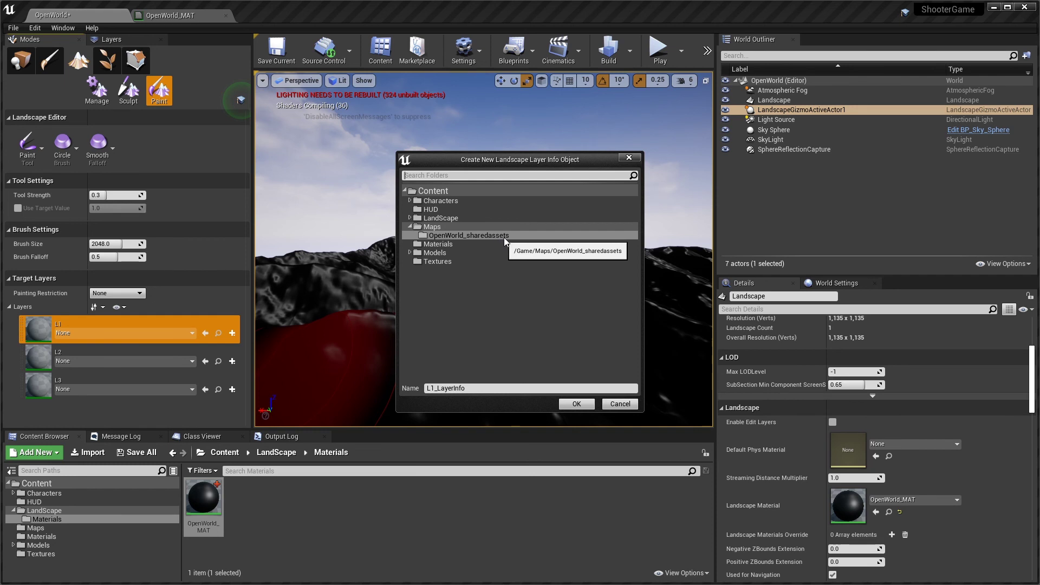
pyautogui.click(577, 404)
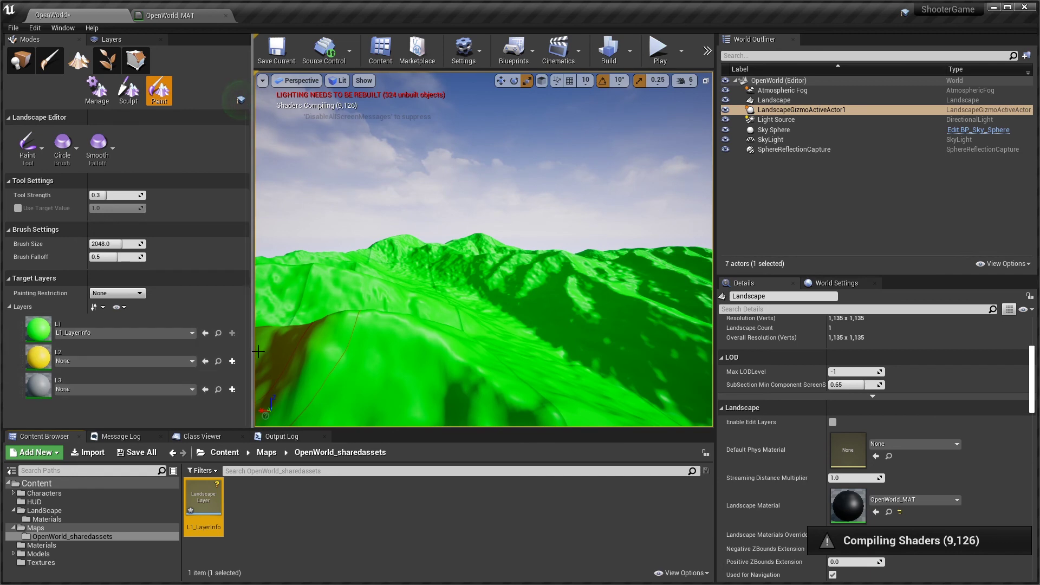
# - Create weight-blended (normal) layer info objects for layers L2 and L3 in the Maps/OpenWorld_sharedassets folder
pyautogui.click(235, 361)
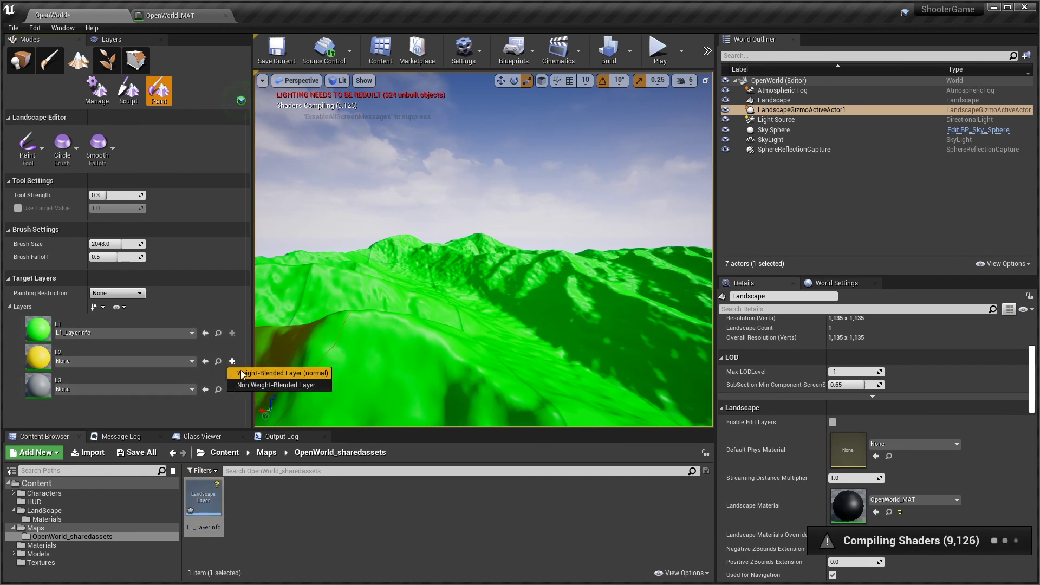
pyautogui.click(262, 373)
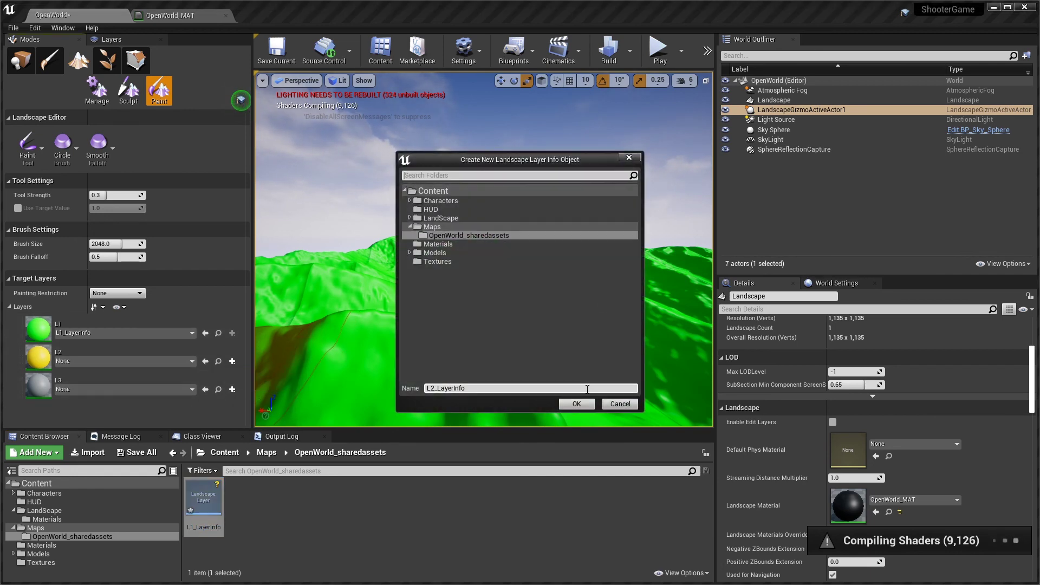
pyautogui.click(578, 411)
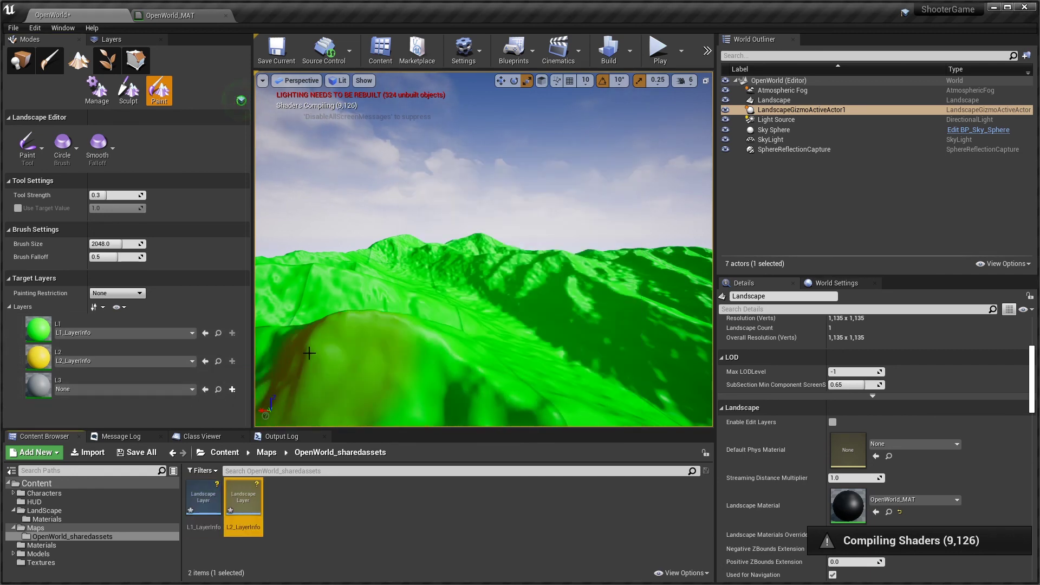
pyautogui.click(232, 390)
pyautogui.click(257, 402)
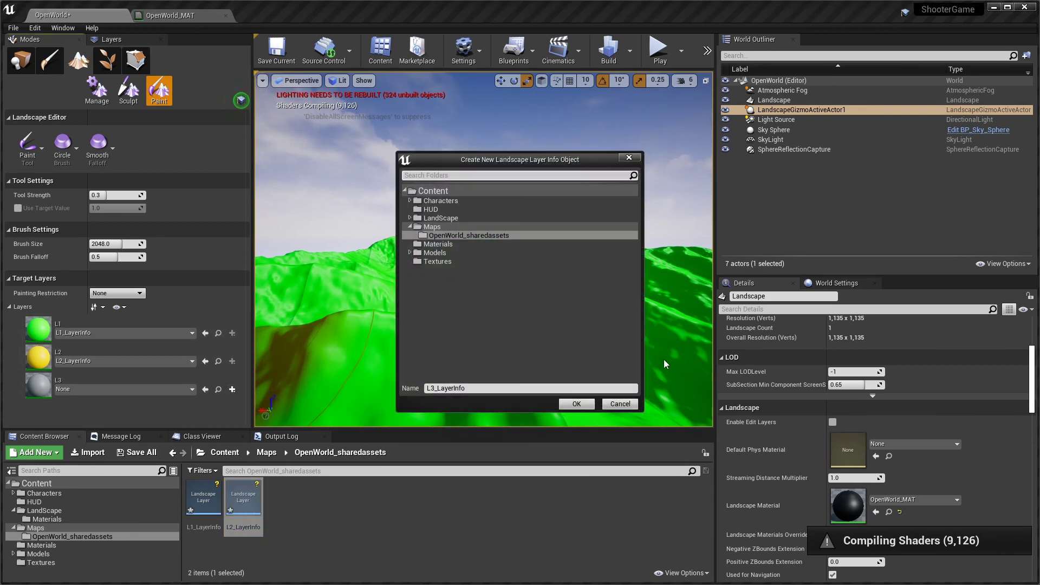
pyautogui.click(576, 404)
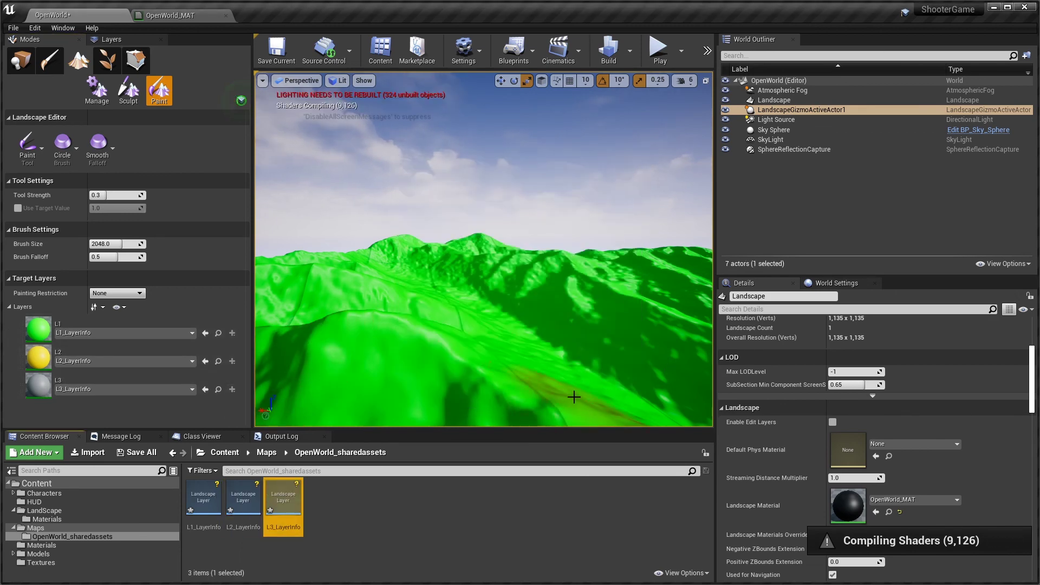
# - Try painting test patches of layers L2 and L3 on the landscape's hills with the 2048.0 brush at strength 0.3
pyautogui.click(100, 379)
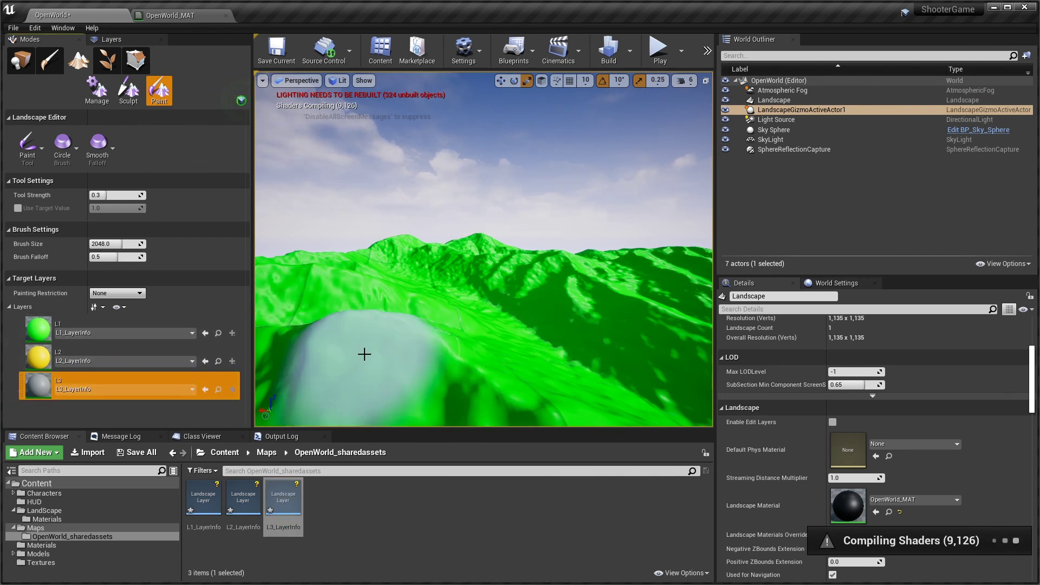
pyautogui.moveTo(412, 360)
pyautogui.mouseDown()
pyautogui.moveTo(518, 334)
pyautogui.moveTo(506, 281)
pyautogui.mouseUp()
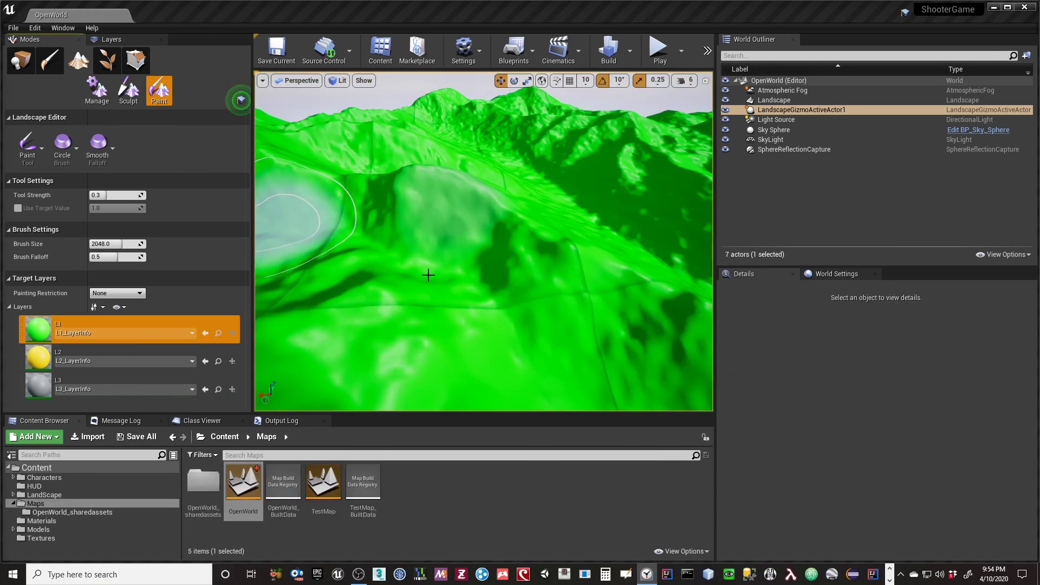
pyautogui.moveTo(454, 260)
pyautogui.mouseDown(button='right')
pyautogui.moveTo(455, 224)
pyautogui.moveTo(453, 265)
pyautogui.mouseUp(button='right')
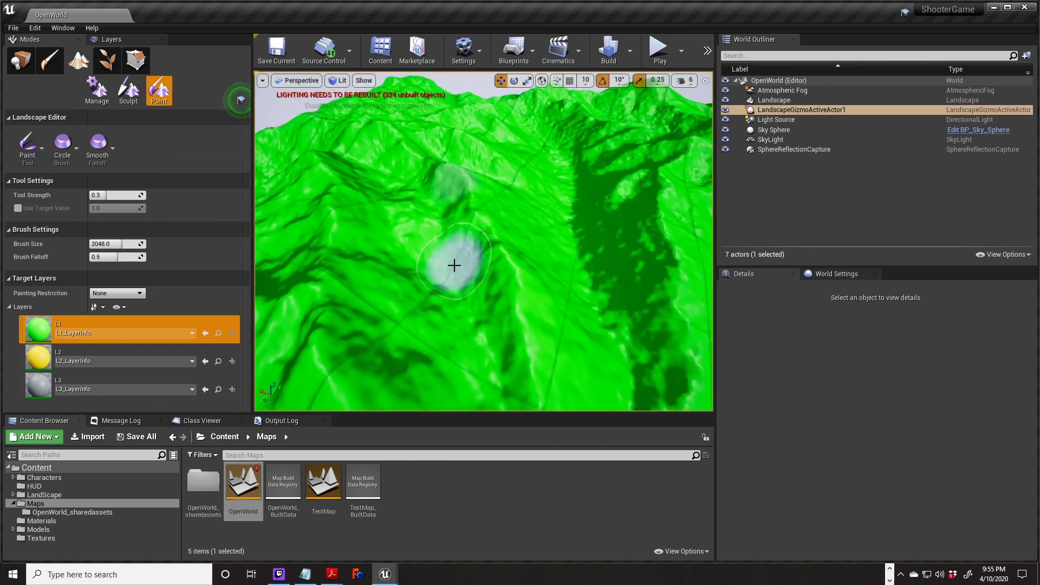
pyautogui.click(33, 361)
pyautogui.moveTo(417, 244)
pyautogui.mouseDown()
pyautogui.moveTo(508, 232)
pyautogui.moveTo(488, 262)
pyautogui.moveTo(475, 243)
pyautogui.moveTo(506, 250)
pyautogui.mouseUp()
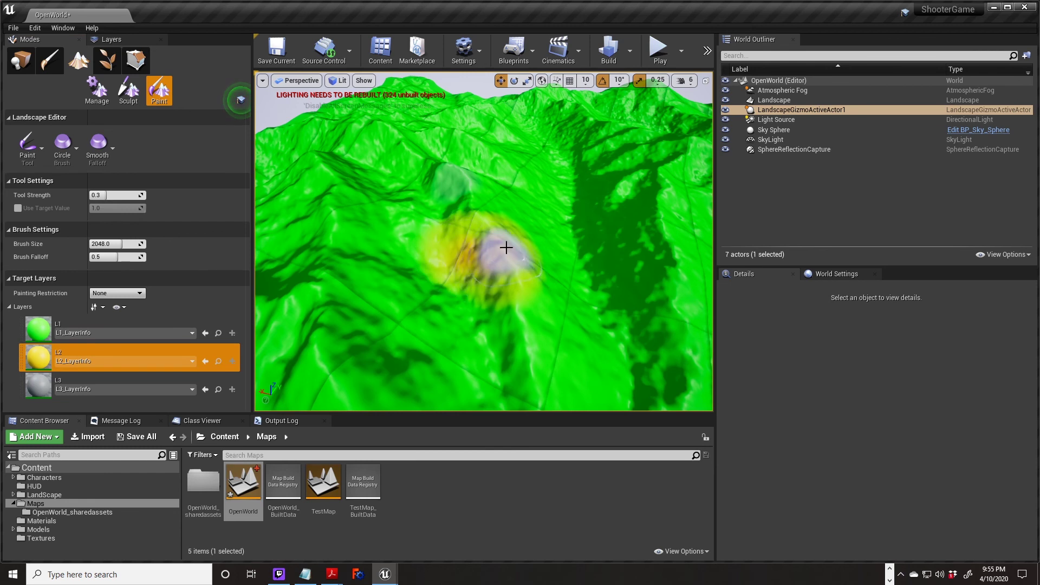
pyautogui.click(48, 387)
pyautogui.moveTo(530, 330)
pyautogui.mouseDown()
pyautogui.moveTo(482, 316)
pyautogui.moveTo(538, 325)
pyautogui.moveTo(509, 319)
pyautogui.moveTo(443, 264)
pyautogui.mouseUp()
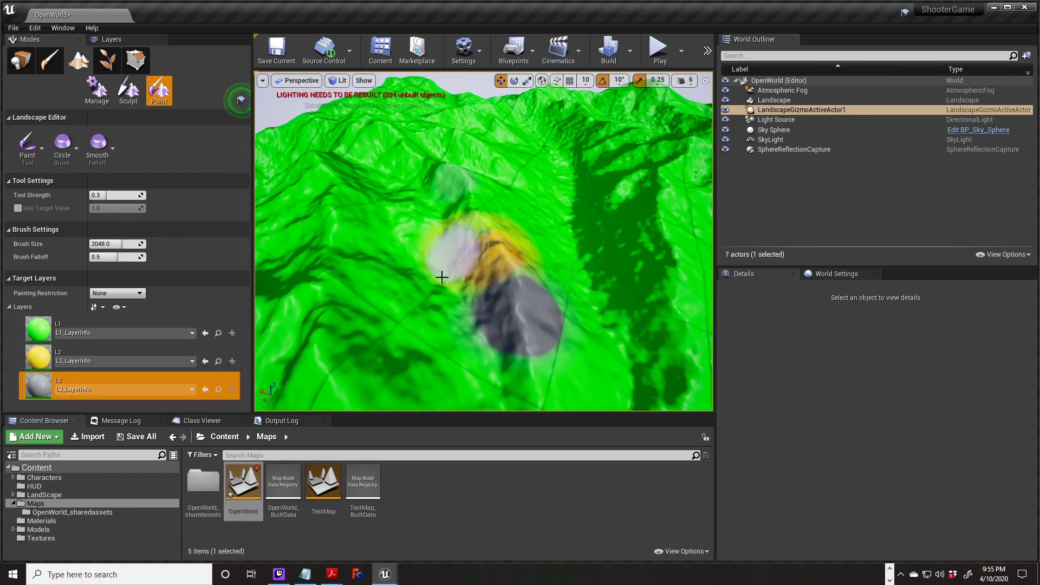
pyautogui.moveTo(431, 303)
pyautogui.mouseDown()
pyautogui.moveTo(429, 294)
pyautogui.moveTo(455, 293)
pyautogui.mouseUp()
pyautogui.moveTo(510, 301); pyautogui.dragTo(528, 279, button='right')
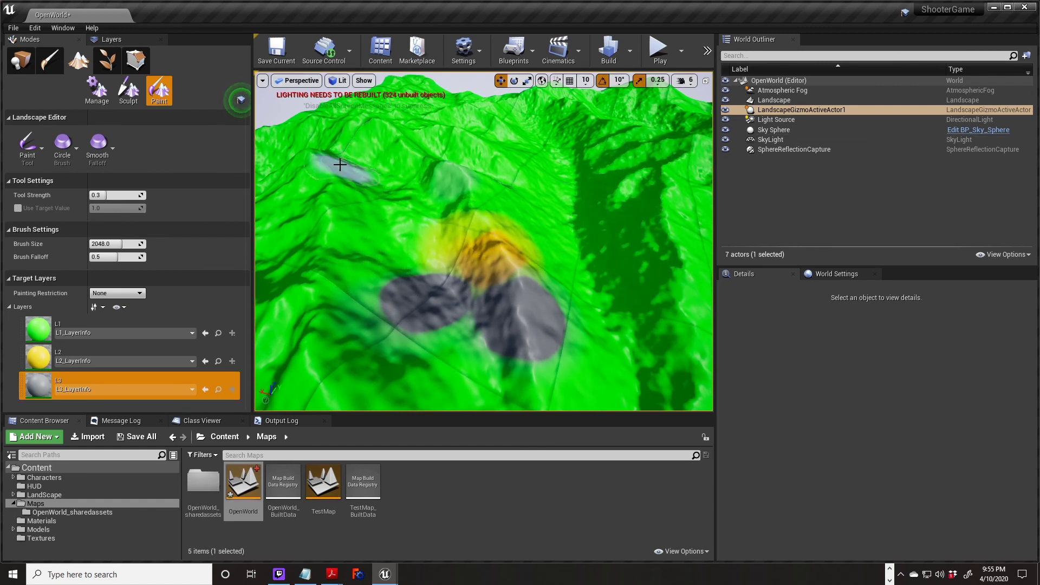
pyautogui.moveTo(469, 242); pyautogui.dragTo(486, 283)
# - Undo the test paint strokes on the landscape and select target layer L1
pyautogui.hotkey('ctrl', 'z')
pyautogui.hotkey('ctrl', 'z')
pyautogui.hotkey('ctrl', 'z')
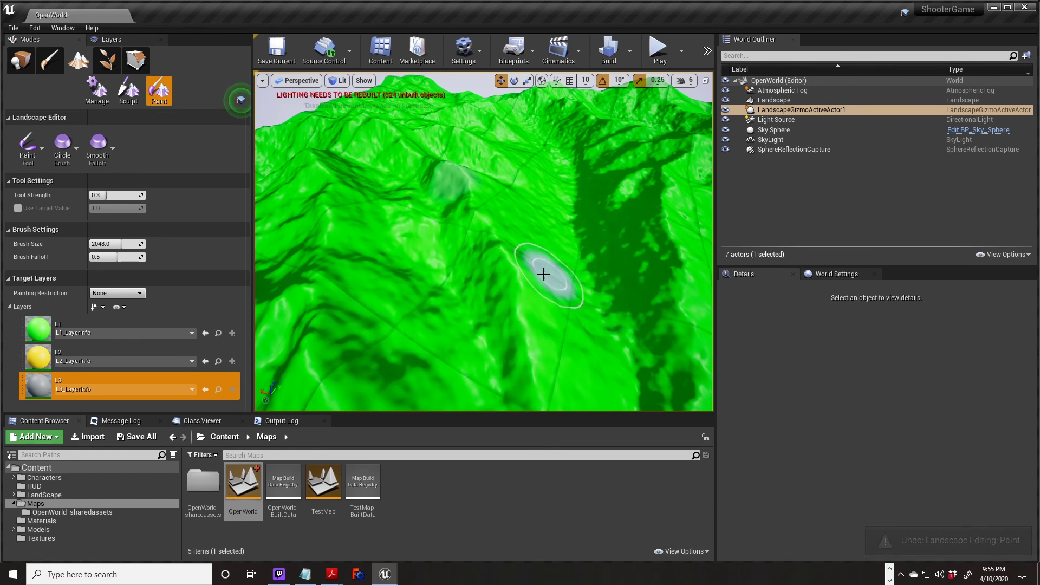
pyautogui.click(33, 327)
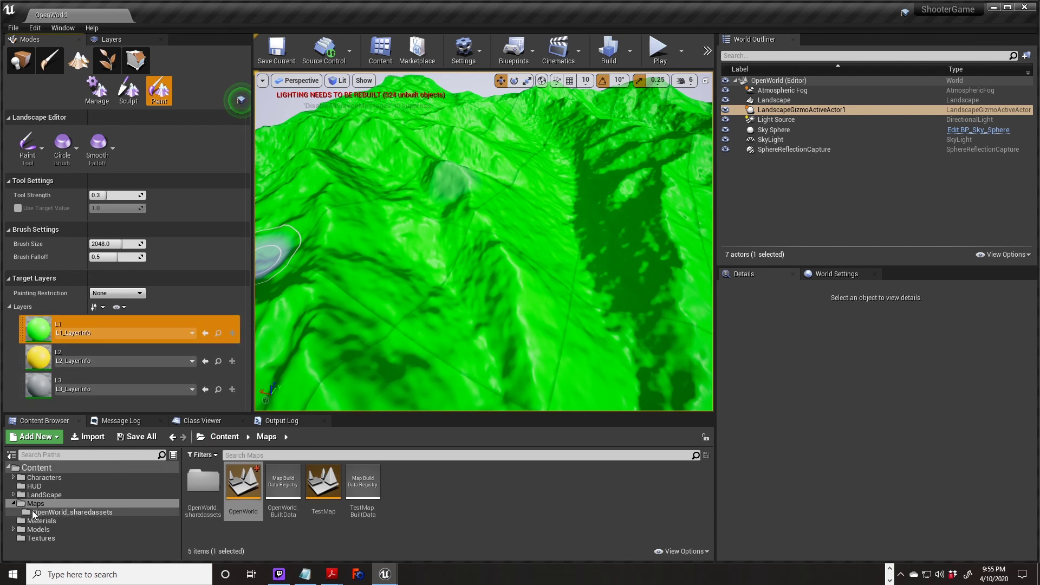
# - Open the OpenWorld_MAT material from LandScape/Materials and dock its editor beside the OpenWorld level
pyautogui.click(40, 494)
pyautogui.click(13, 495)
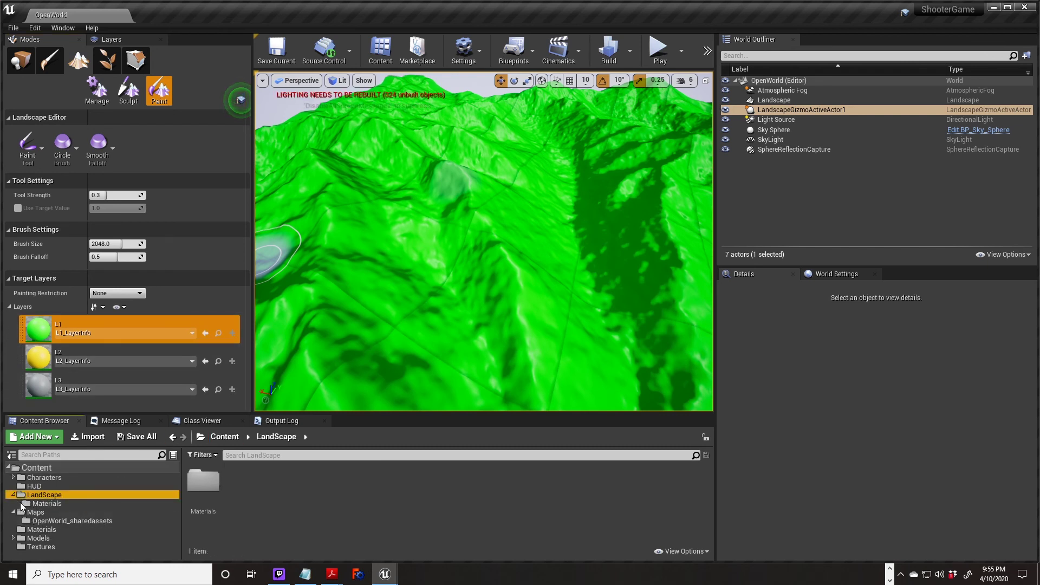
pyautogui.click(142, 502)
pyautogui.doubleClick(204, 482)
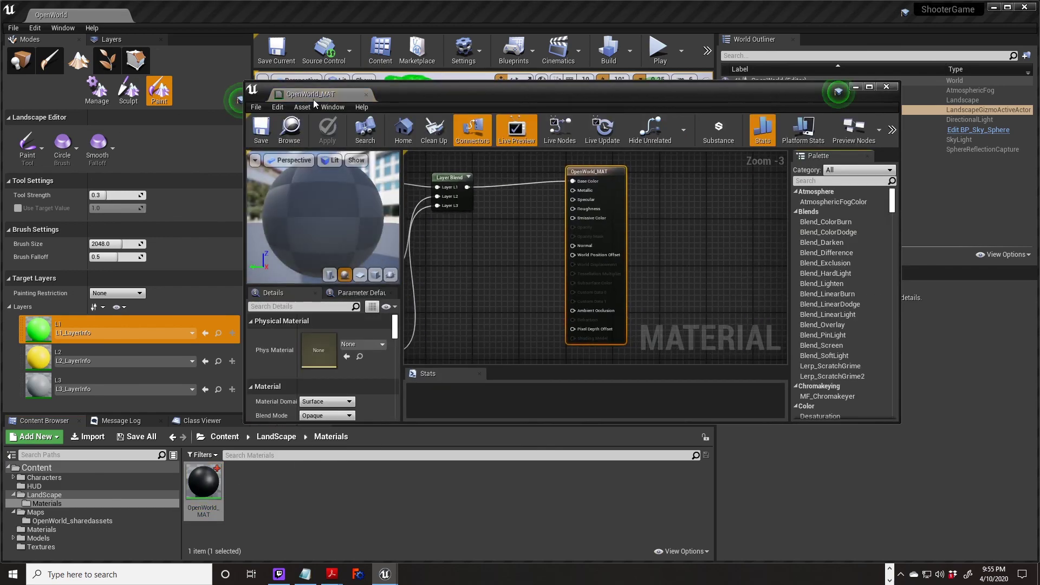
pyautogui.moveTo(311, 96); pyautogui.dragTo(190, 17)
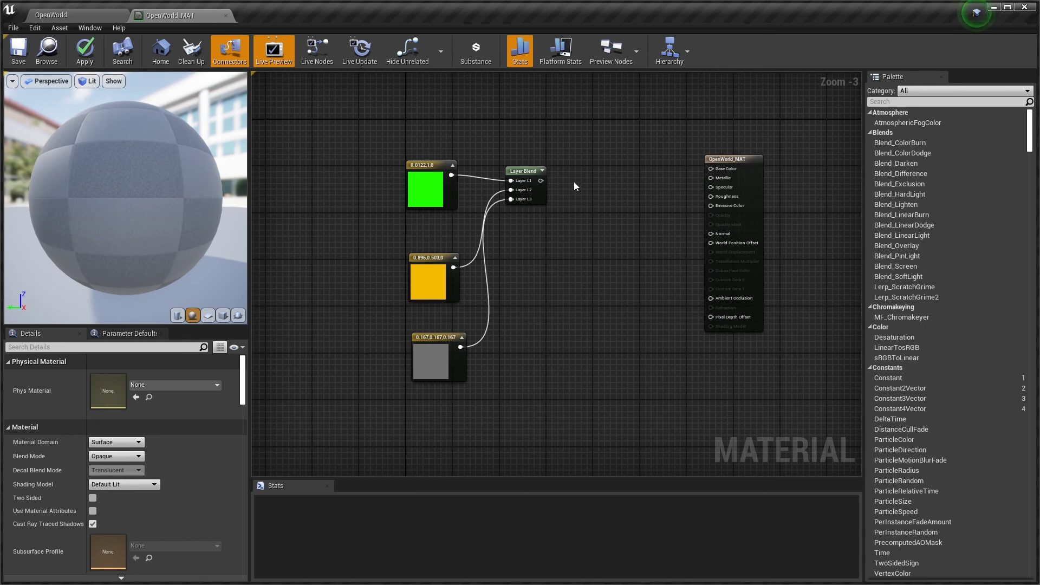
# - Connect the Layer Blend output to Base Color and reposition the OpenWorld_MAT result node
pyautogui.moveTo(541, 180); pyautogui.dragTo(710, 168)
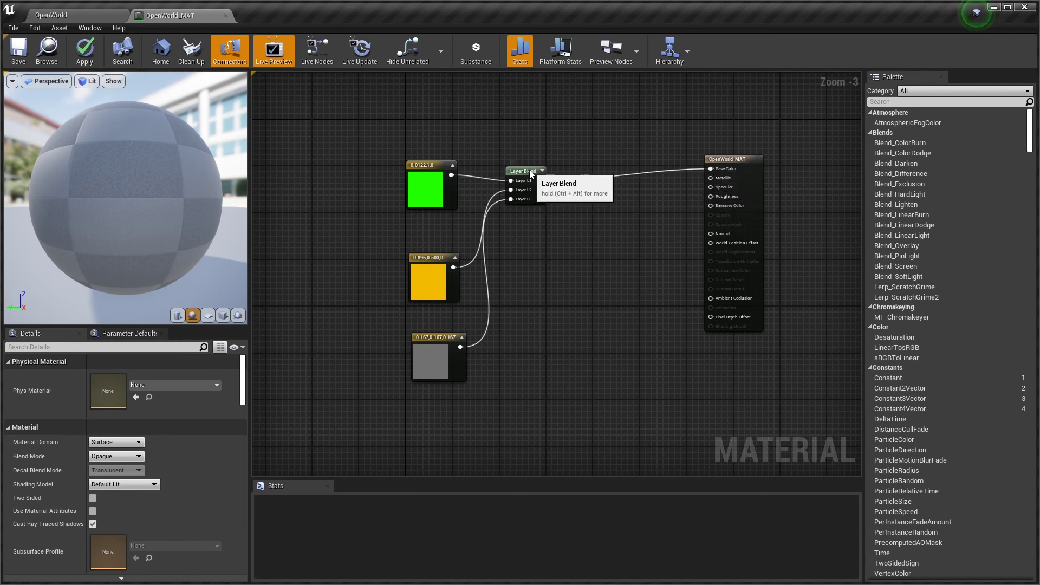
pyautogui.moveTo(545, 174); pyautogui.dragTo(597, 168)
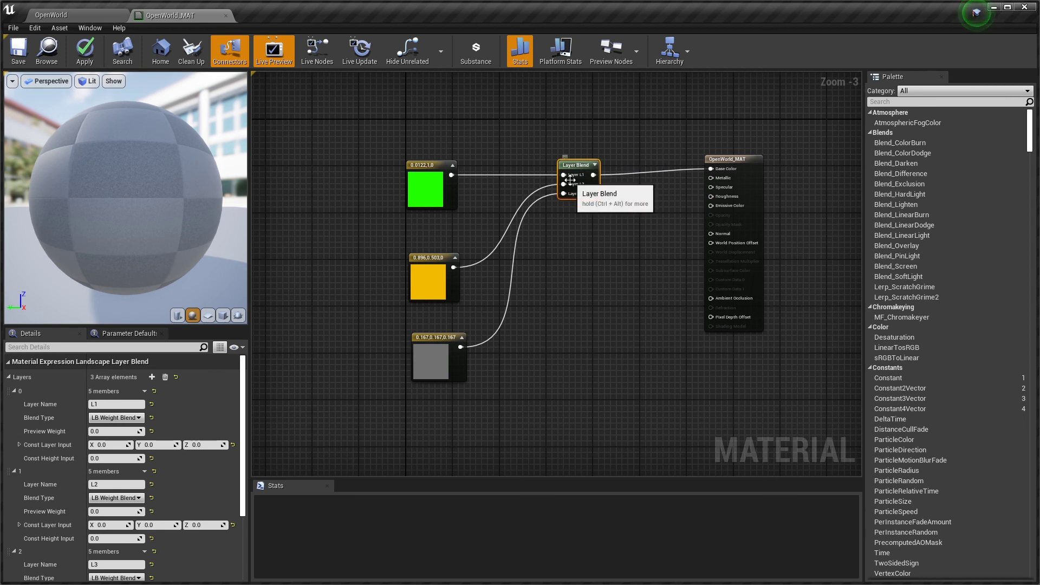
pyautogui.moveTo(576, 167); pyautogui.dragTo(523, 173)
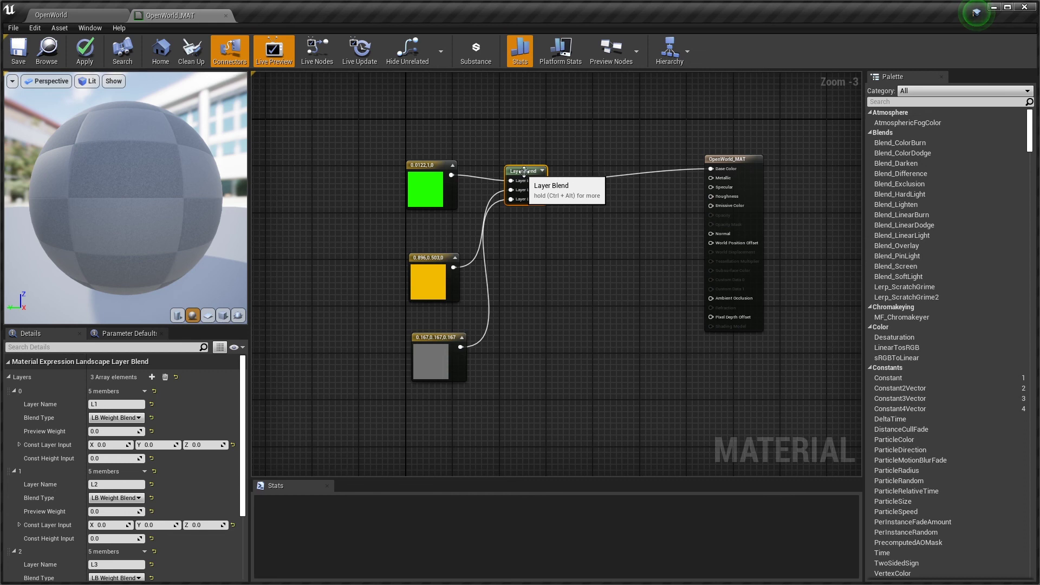
pyautogui.moveTo(747, 159); pyautogui.dragTo(783, 147)
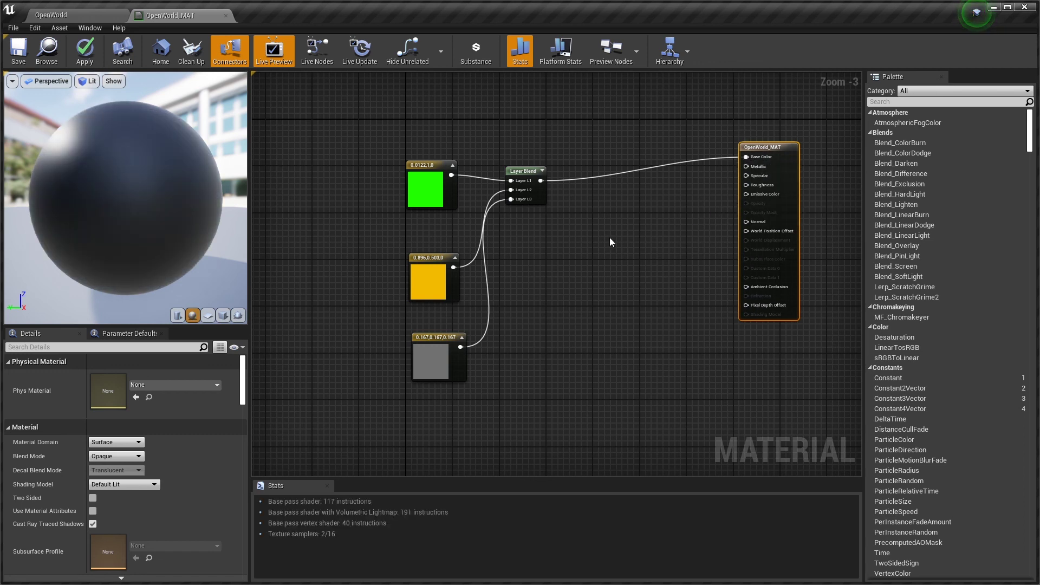
# - Enable Use Material Attributes for OpenWorld_MAT and move its result node closer to level with the Layer Blend node
pyautogui.scroll(-1, 138, 508)
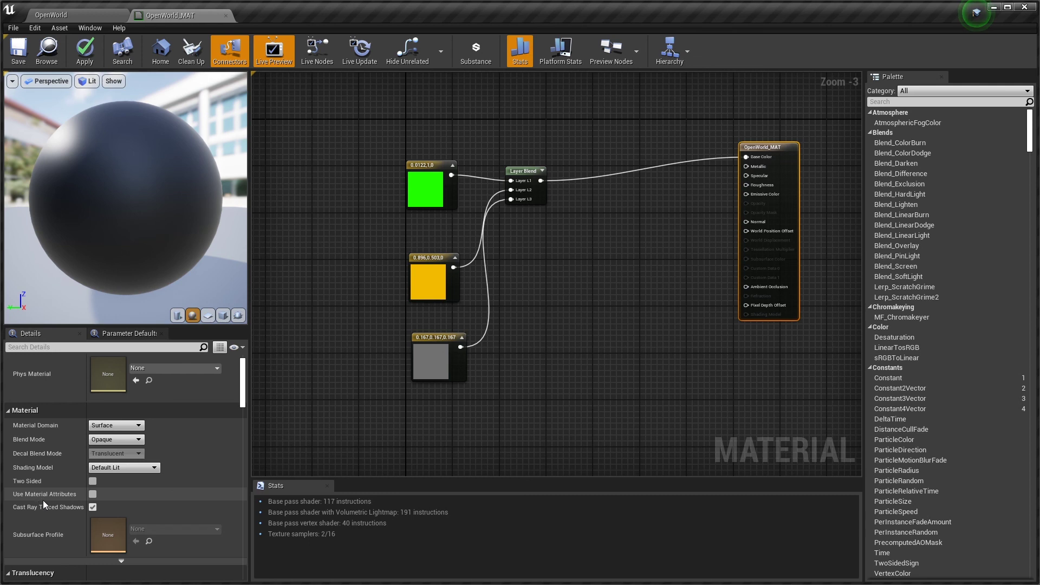
pyautogui.click(92, 494)
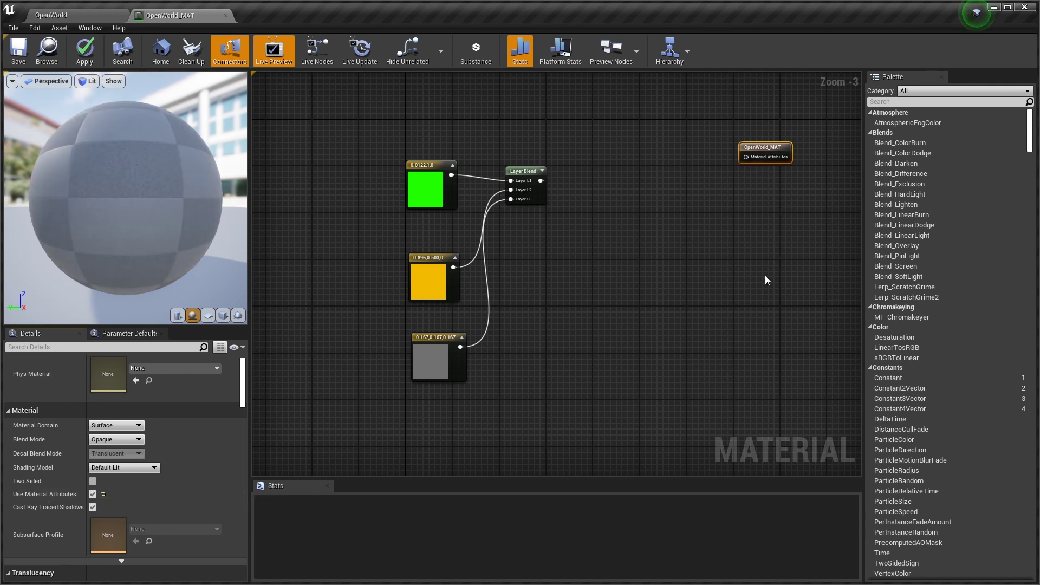
pyautogui.moveTo(767, 146); pyautogui.dragTo(671, 189)
pyautogui.click(555, 187)
# - Try feeding the Layer Blend output directly into Material Attributes and applying the material despite compilation errors
pyautogui.moveTo(541, 180); pyautogui.dragTo(722, 187)
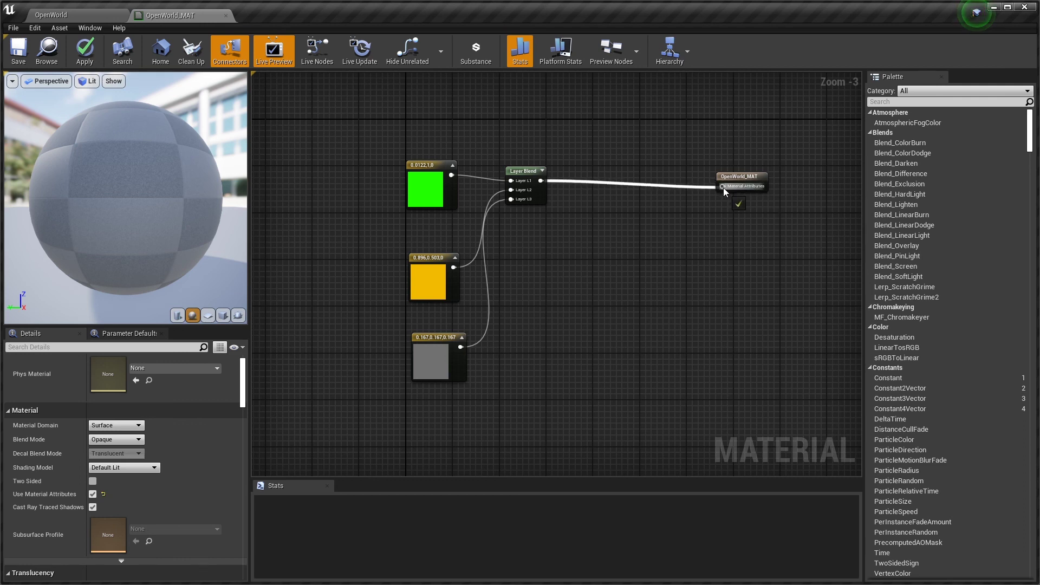
pyautogui.click(84, 51)
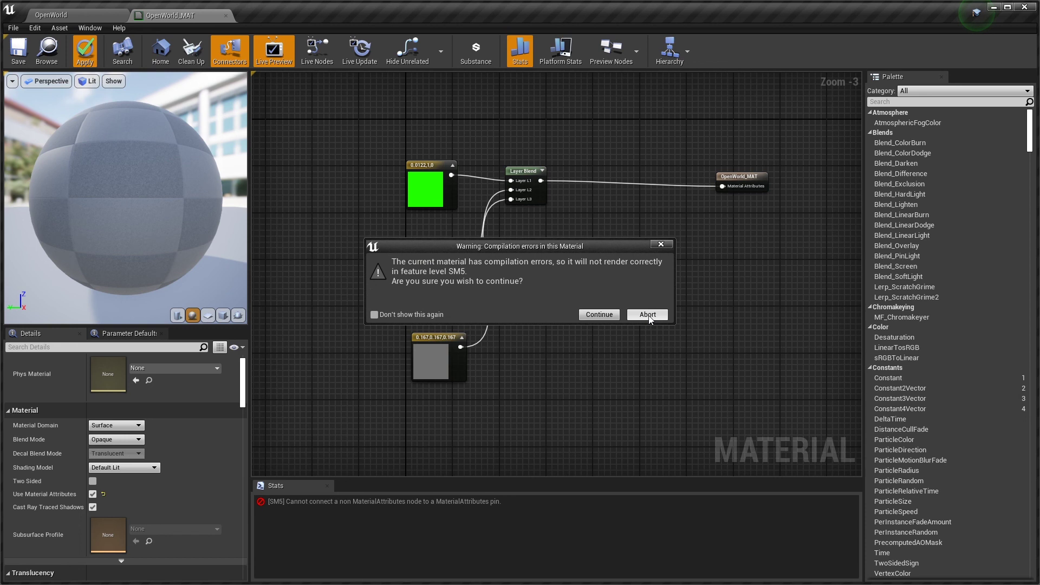
pyautogui.click(599, 314)
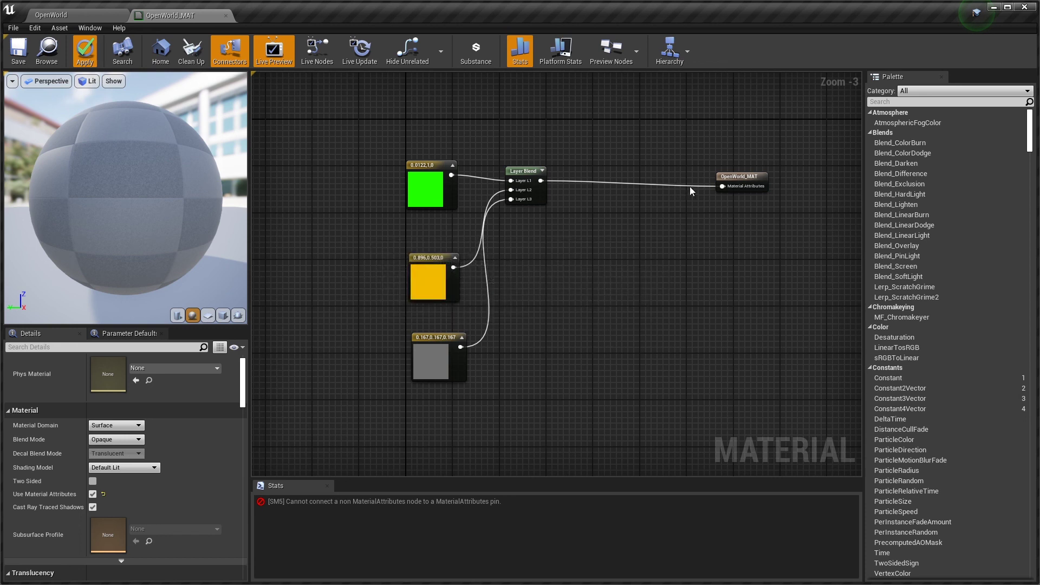
# - Break the link between the Layer Blend output and the Material Attributes pin
pyautogui.rightClick(722, 186)
pyautogui.click(740, 214)
pyautogui.moveTo(633, 223); pyautogui.dragTo(660, 264, button='right')
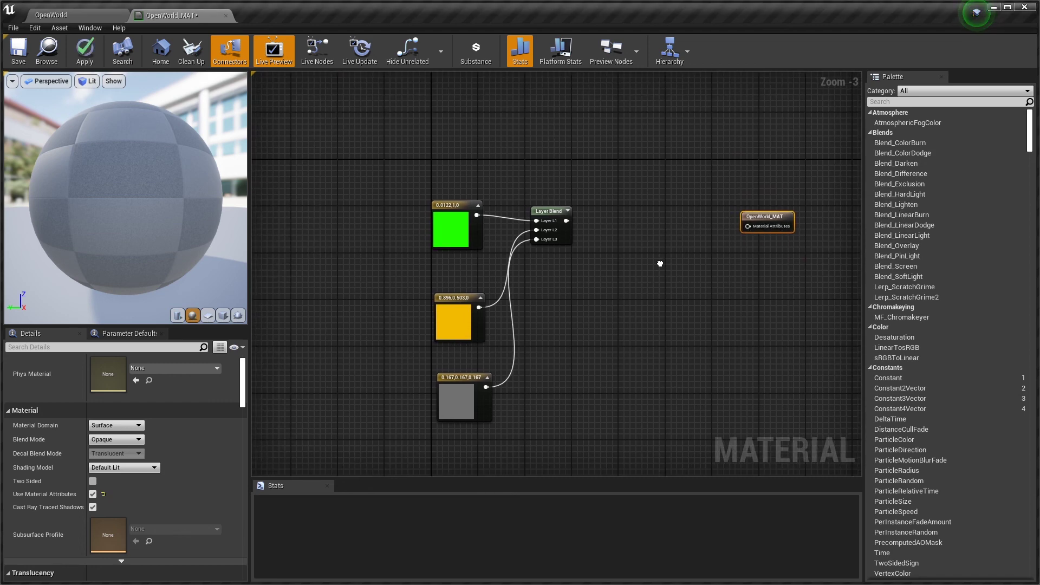
# - Create a Material Function named ColorToMaterialAttributes_MF in the LandScape/Materials folder
pyautogui.click(51, 15)
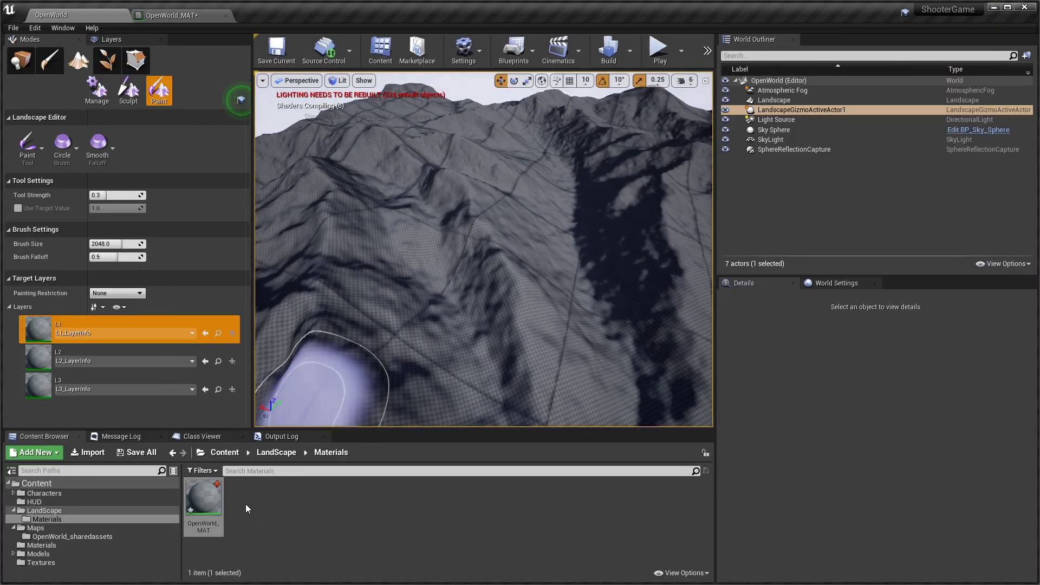
pyautogui.rightClick(246, 501)
pyautogui.moveTo(248, 498)
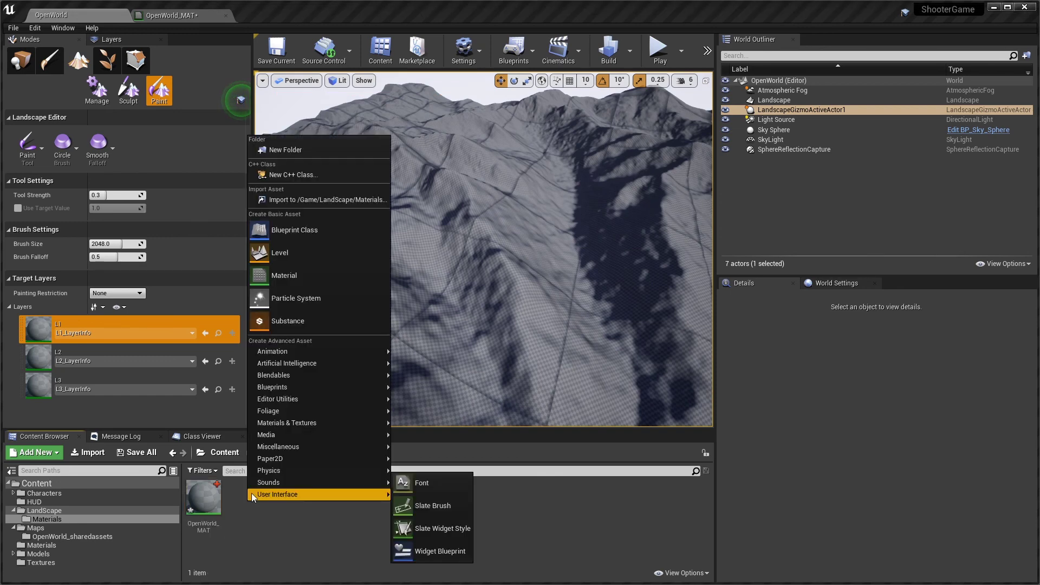
pyautogui.moveTo(302, 390)
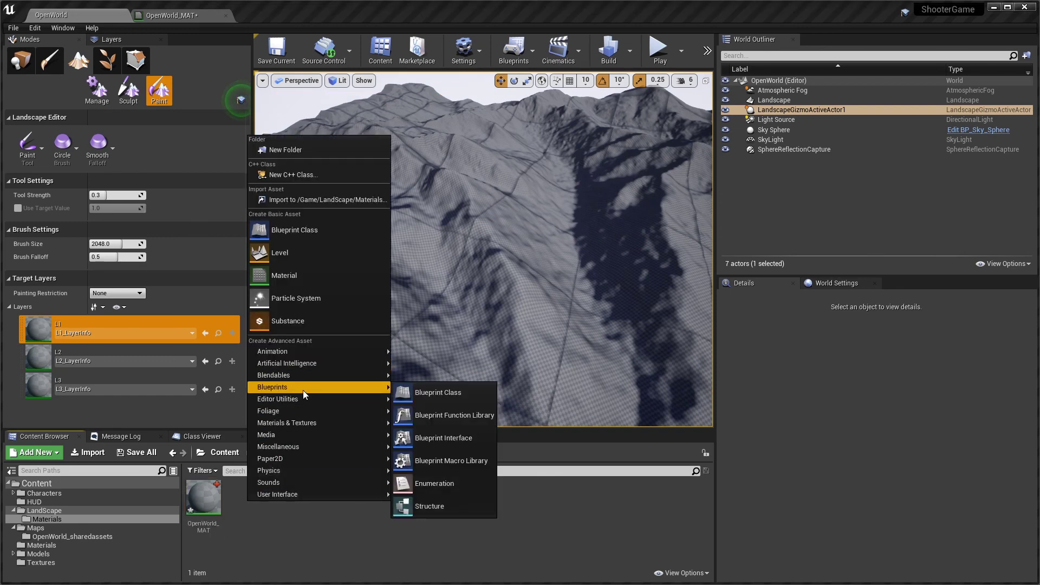
pyautogui.moveTo(309, 423)
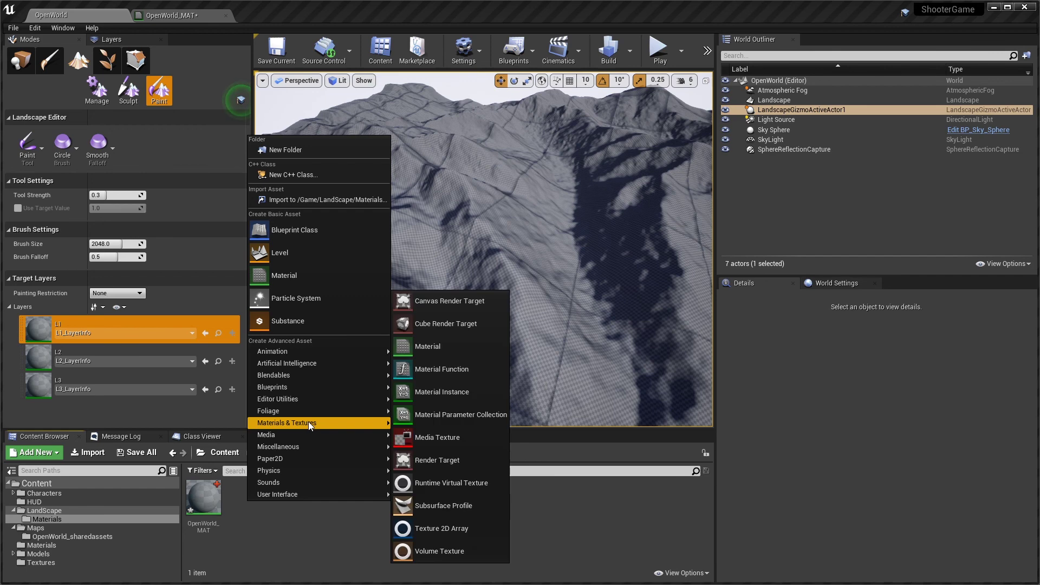
pyautogui.click(450, 375)
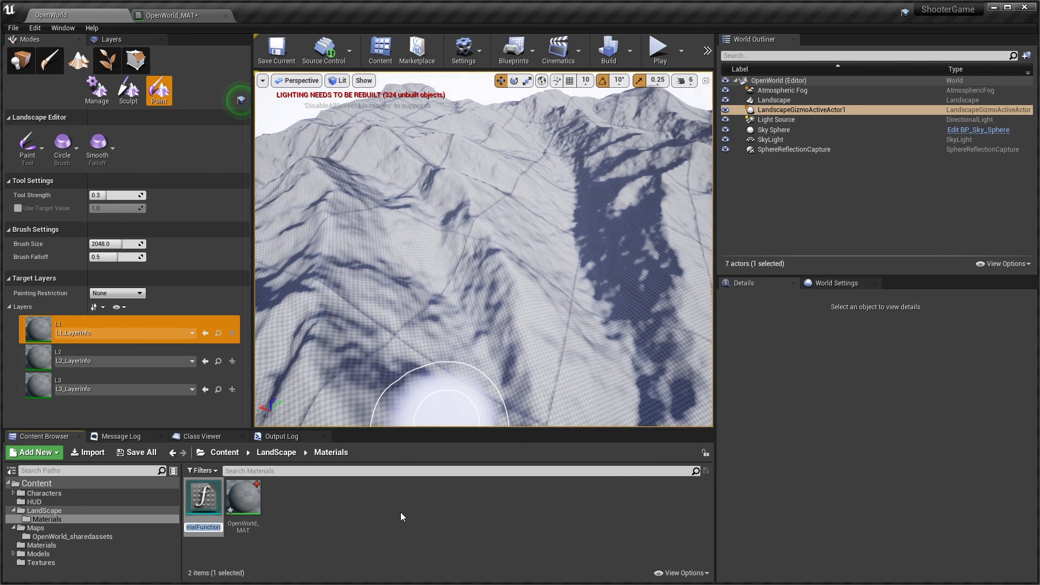
pyautogui.write('Color')
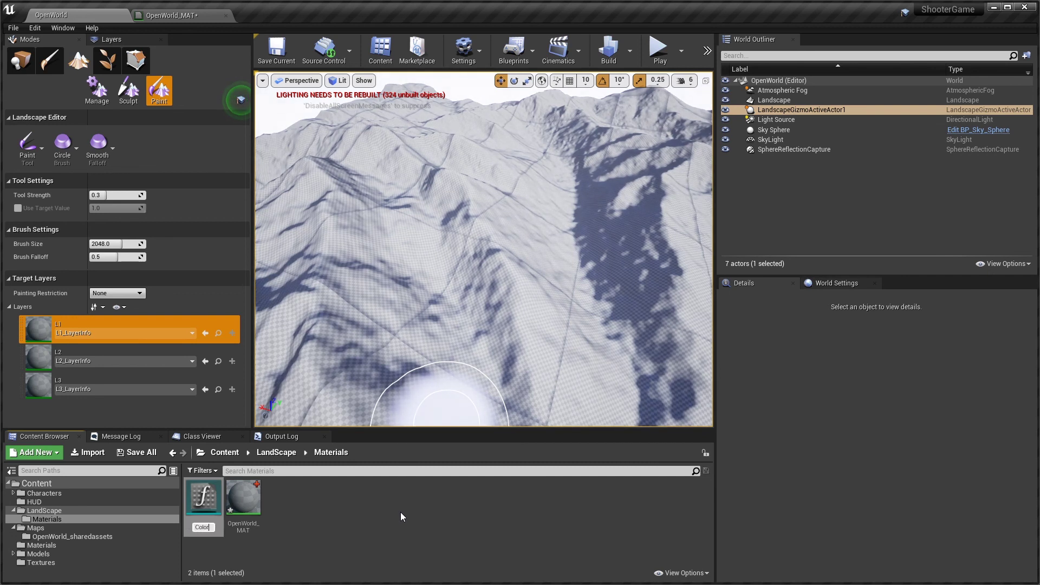
pyautogui.write('To')
pyautogui.write('Mat')
pyautogui.write('erialAttrinb')
pyautogui.press('BackSpace')
pyautogui.press('Return')
# - Place ColorToMaterialAttributes_MF in the OpenWorld_MAT graph before the result node and open the function for editing
pyautogui.moveTo(205, 496); pyautogui.dragTo(652, 213)
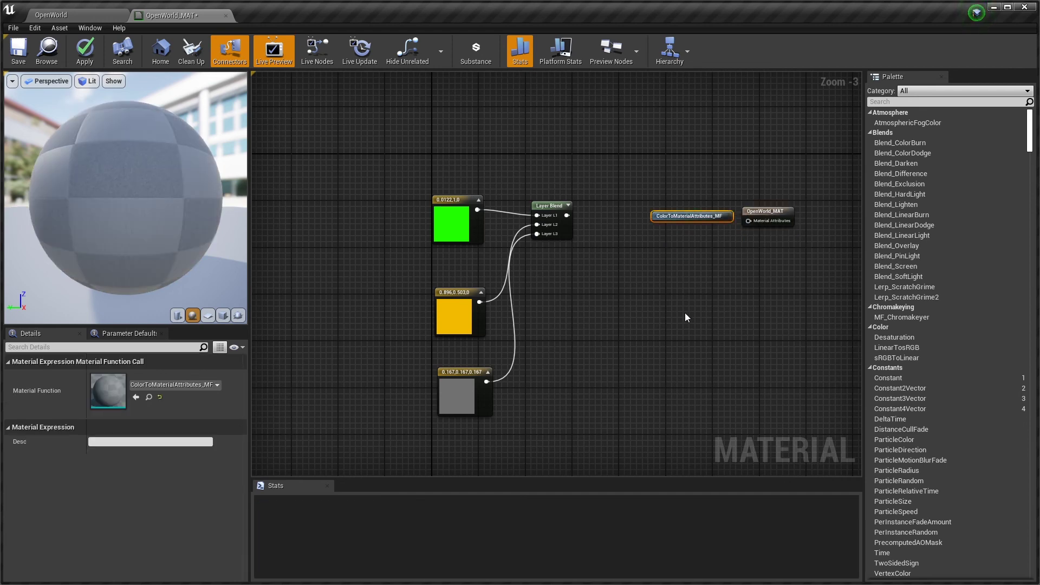
pyautogui.doubleClick(688, 218)
# - Add a Vector3 function input node to the ColorToMaterialAttributes_MF graph, well ahead of the Output Result node
pyautogui.moveTo(507, 268); pyautogui.dragTo(670, 229, button='right')
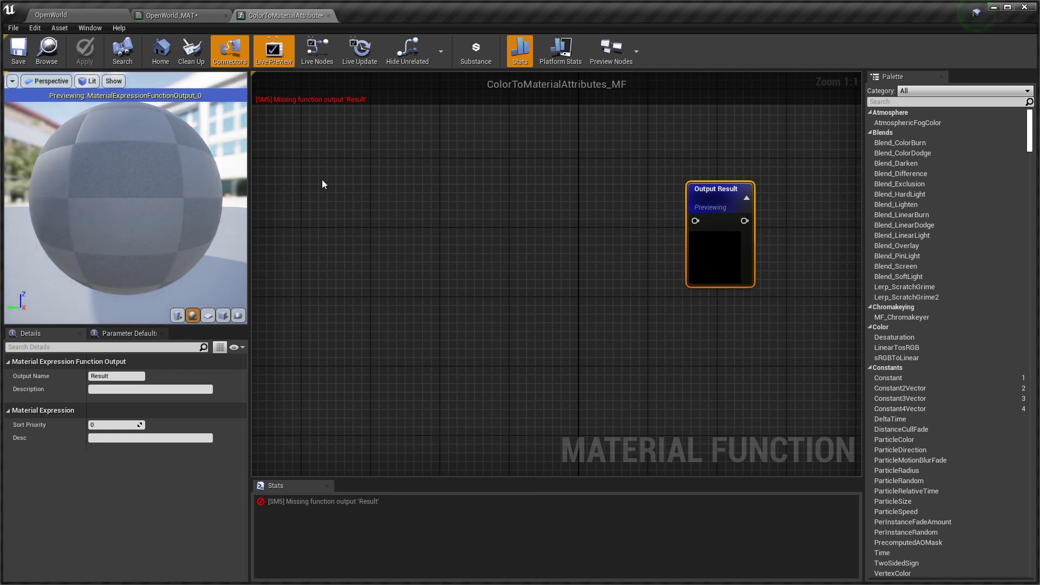
pyautogui.rightClick(346, 189)
pyautogui.write('input')
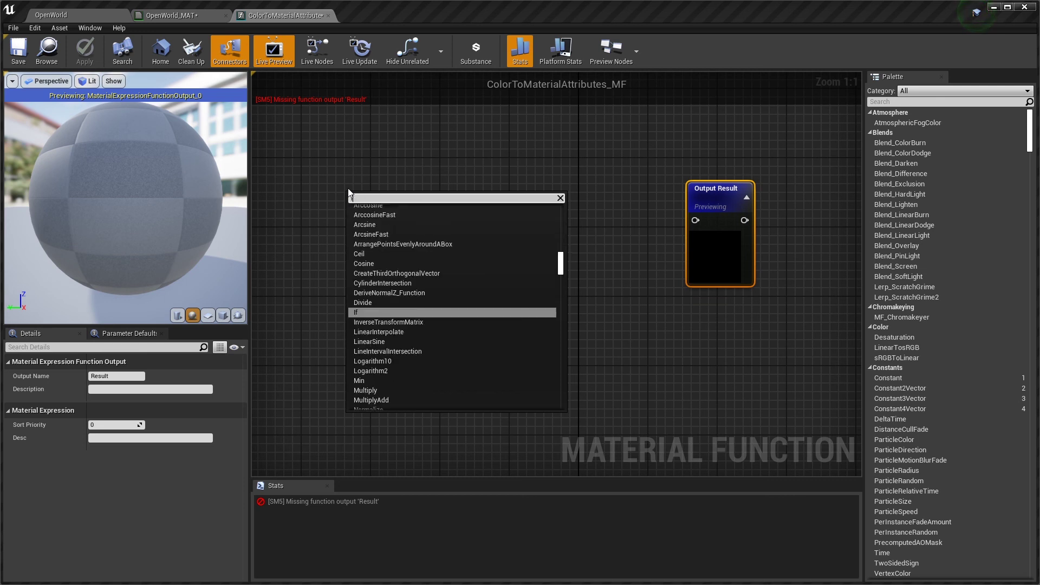
pyautogui.press('Down')
pyautogui.press('Up')
pyautogui.press('Return')
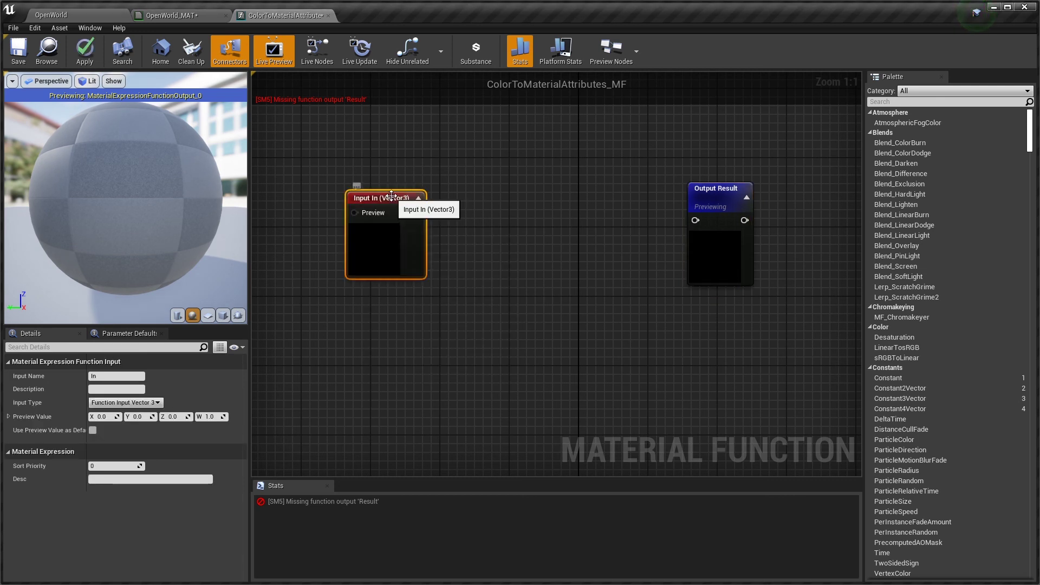
pyautogui.moveTo(411, 197); pyautogui.dragTo(408, 190)
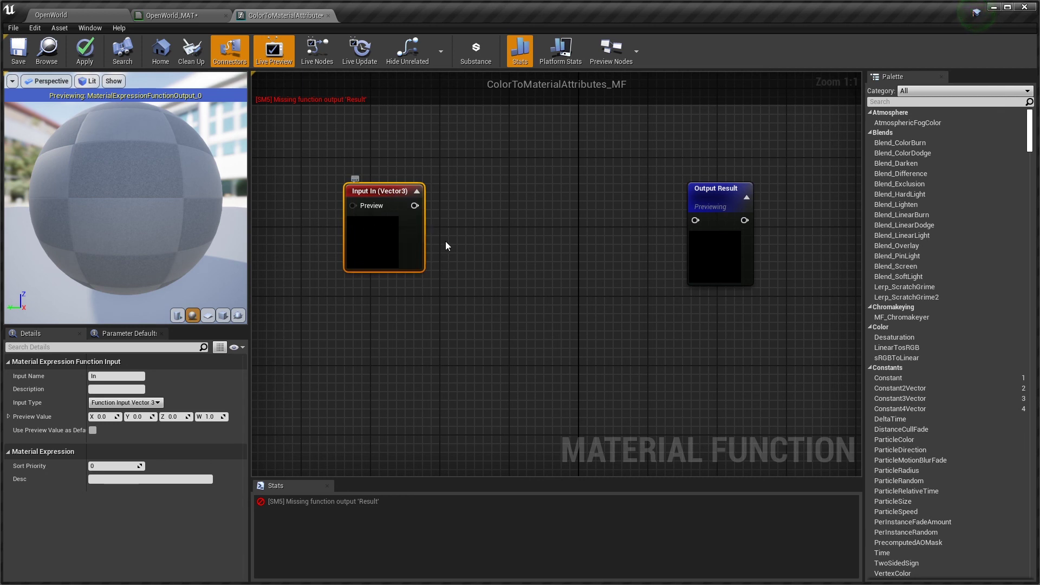
# - Place a MakeMaterialAttributes node between the function input and the Output Result node
pyautogui.rightClick(542, 203)
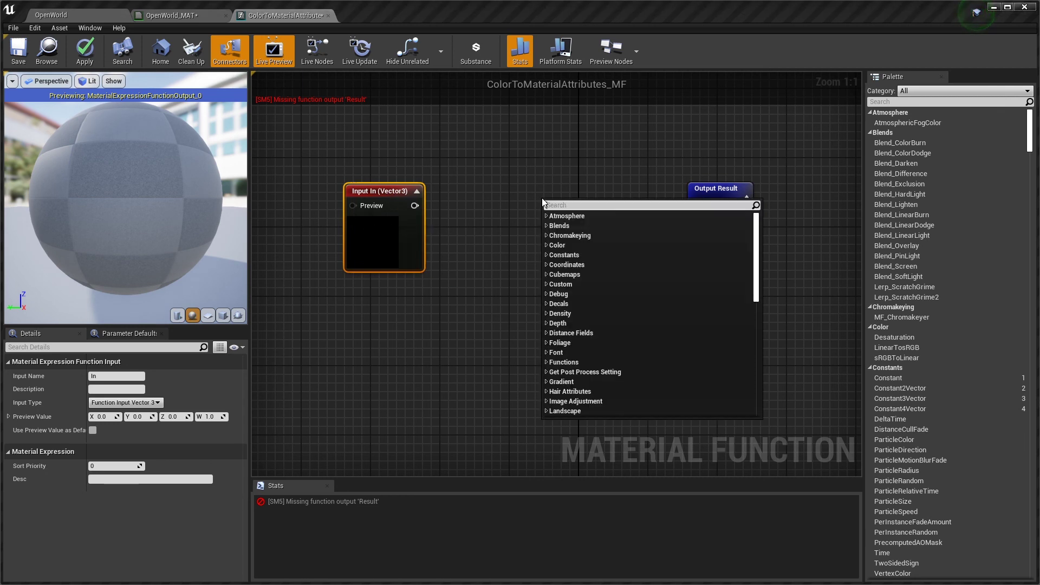
pyautogui.write('make')
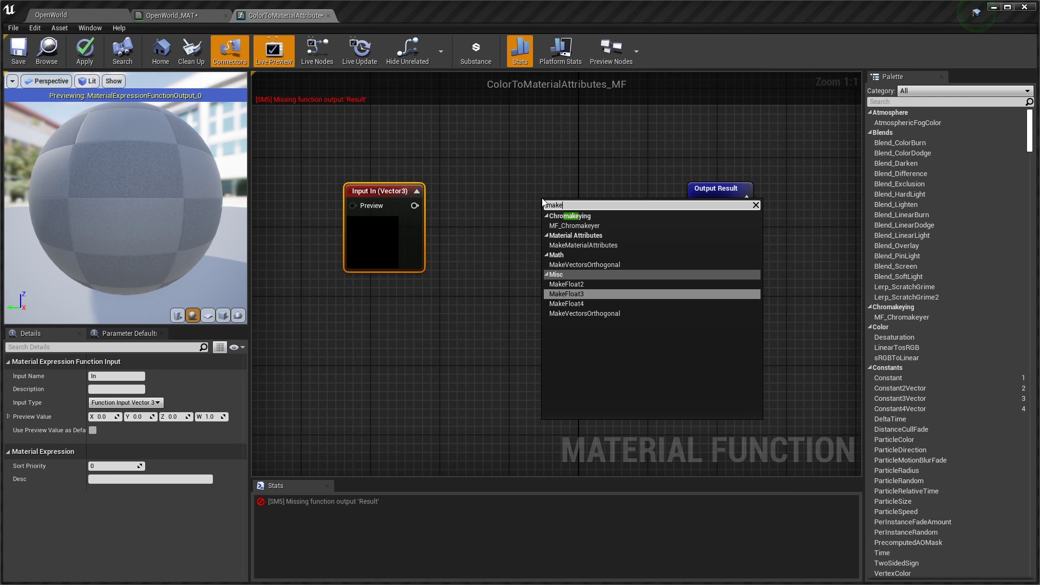
pyautogui.write(' mater')
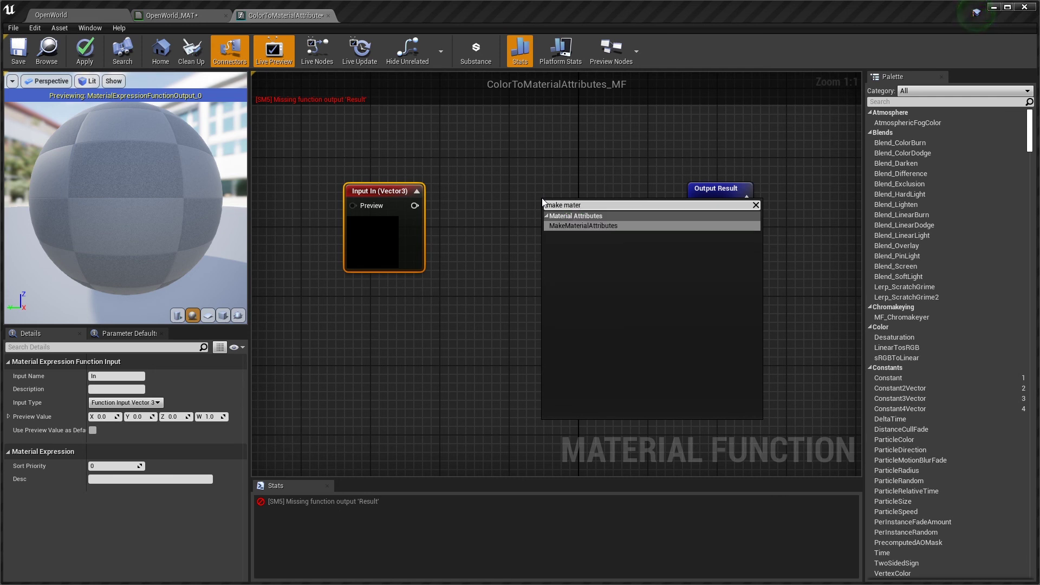
pyautogui.press('Return')
pyautogui.moveTo(593, 205); pyautogui.dragTo(570, 176)
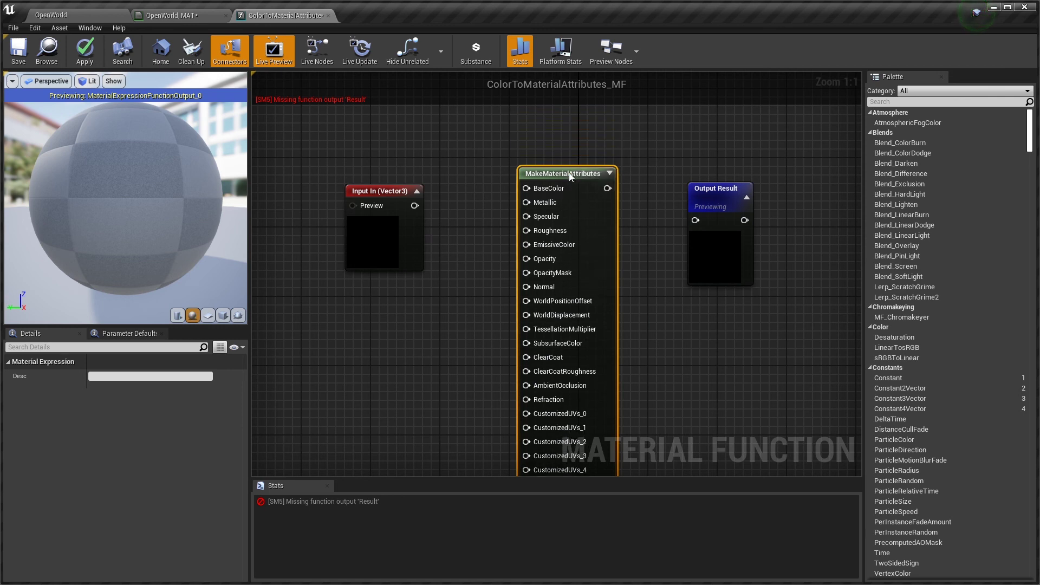
# - Connect the function input to BaseColor and the MakeMaterialAttributes output to Output Result
pyautogui.moveTo(415, 205); pyautogui.dragTo(526, 188)
pyautogui.moveTo(608, 188); pyautogui.dragTo(694, 219)
pyautogui.moveTo(668, 273); pyautogui.dragTo(646, 235, button='right')
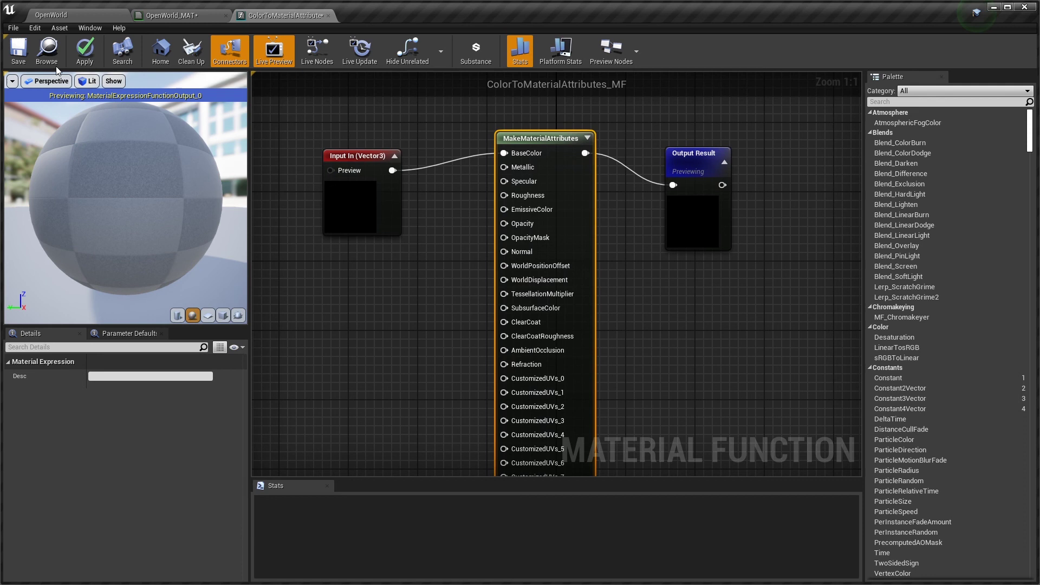
# - In OpenWorld_MAT, route the Layer Blend output through ColorToMaterialAttributes_MF into the Material Attributes pin of the result node
pyautogui.click(173, 15)
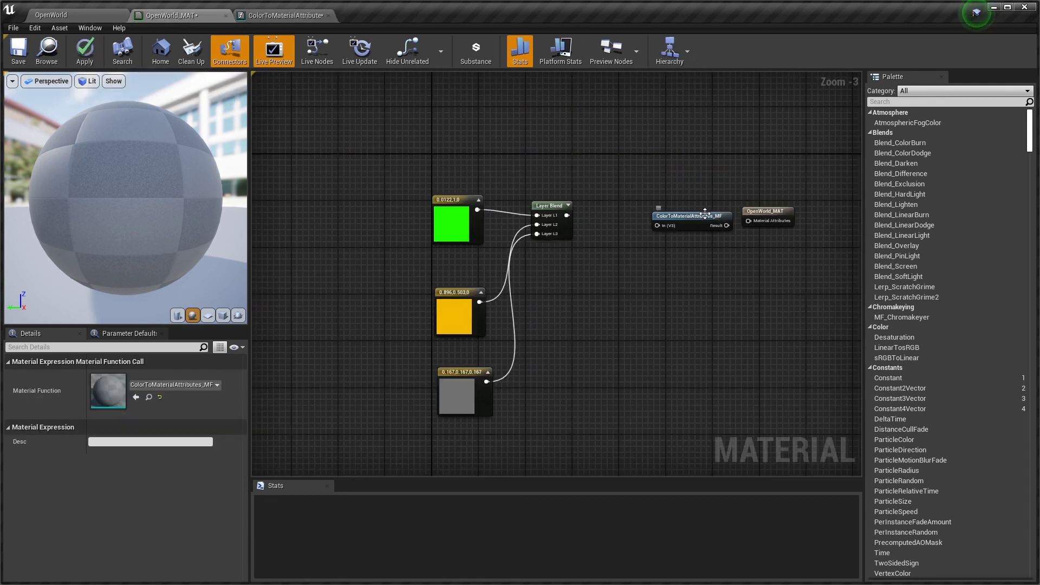
pyautogui.moveTo(703, 215); pyautogui.dragTo(669, 198)
pyautogui.moveTo(566, 215); pyautogui.dragTo(625, 209)
pyautogui.moveTo(695, 208); pyautogui.dragTo(745, 221)
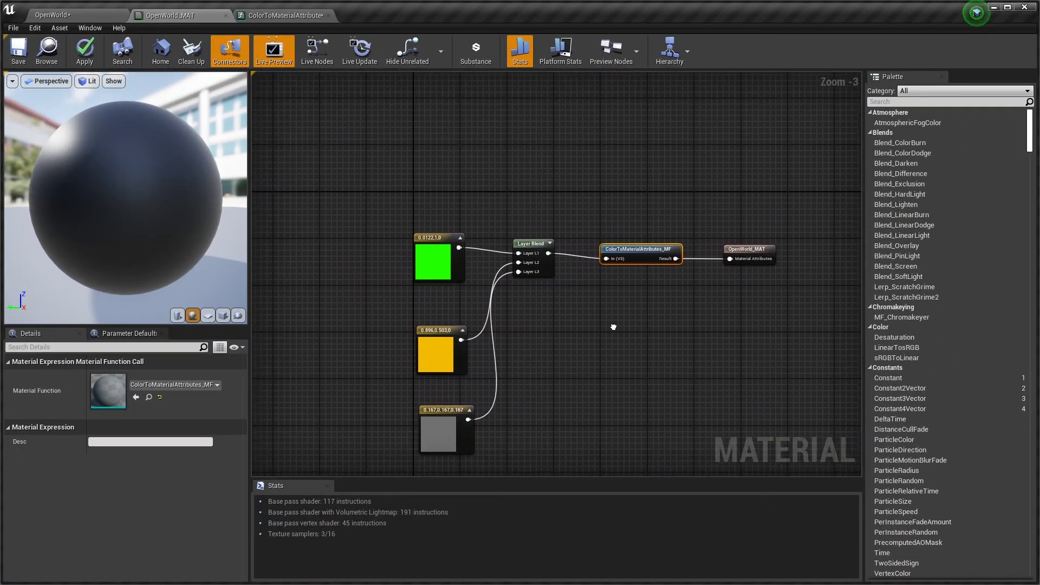
pyautogui.moveTo(613, 327); pyautogui.dragTo(636, 308, button='right')
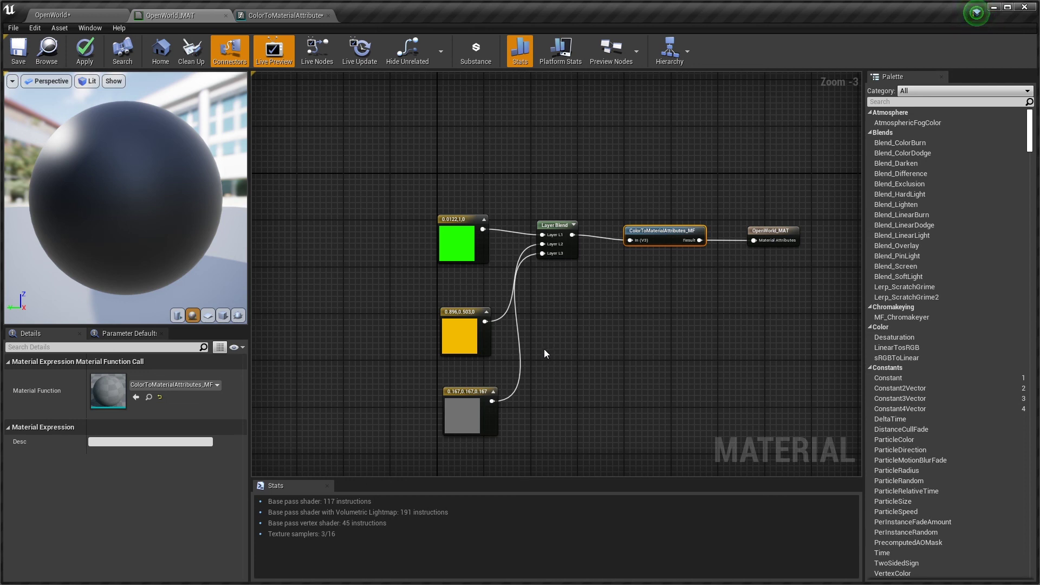
# - Add a fourth layer named Auto Paint to the Layer Blend node
pyautogui.moveTo(598, 334); pyautogui.dragTo(564, 322, button='right')
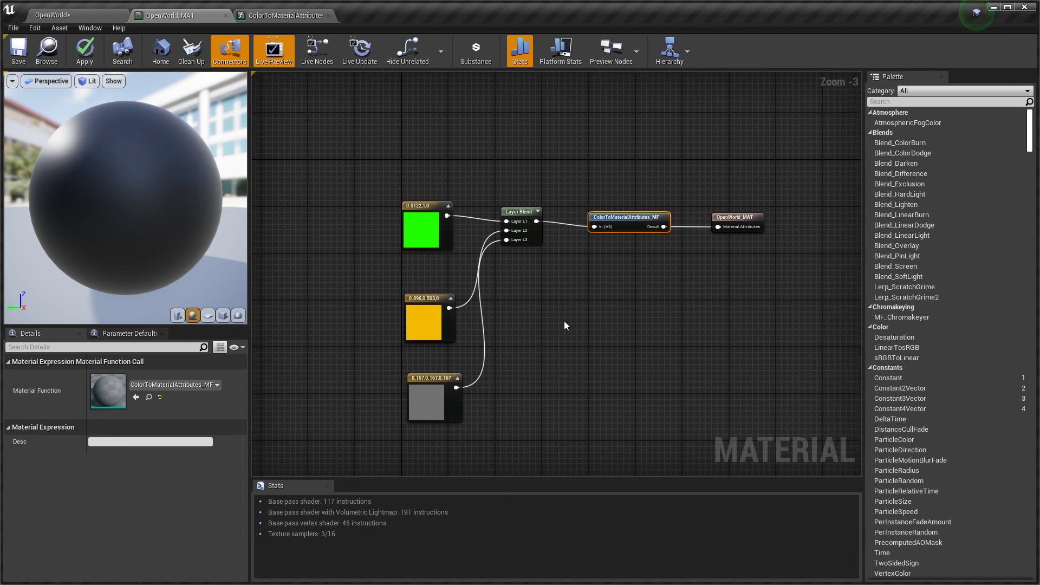
pyautogui.click(519, 212)
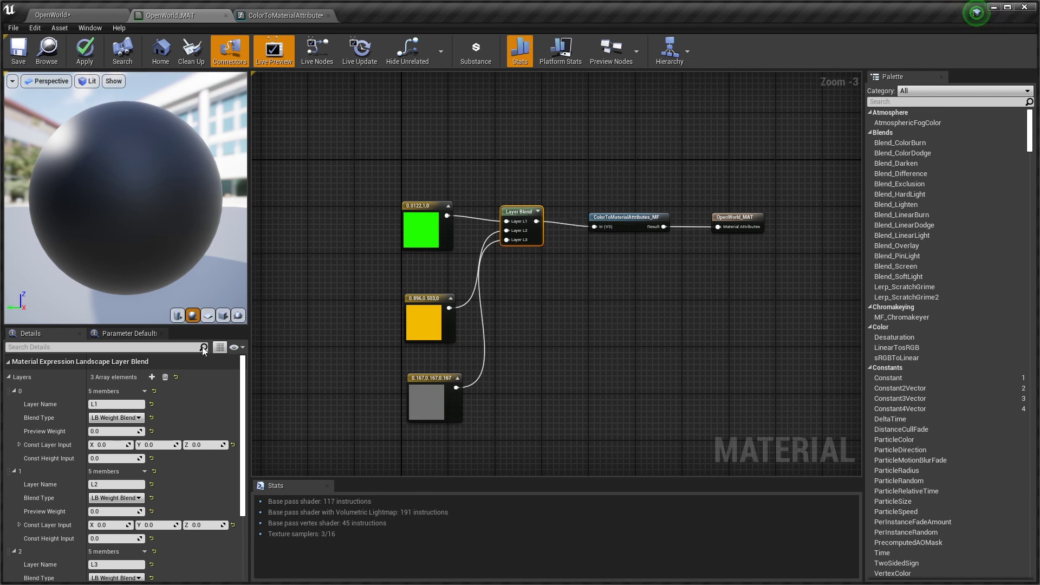
pyautogui.click(152, 377)
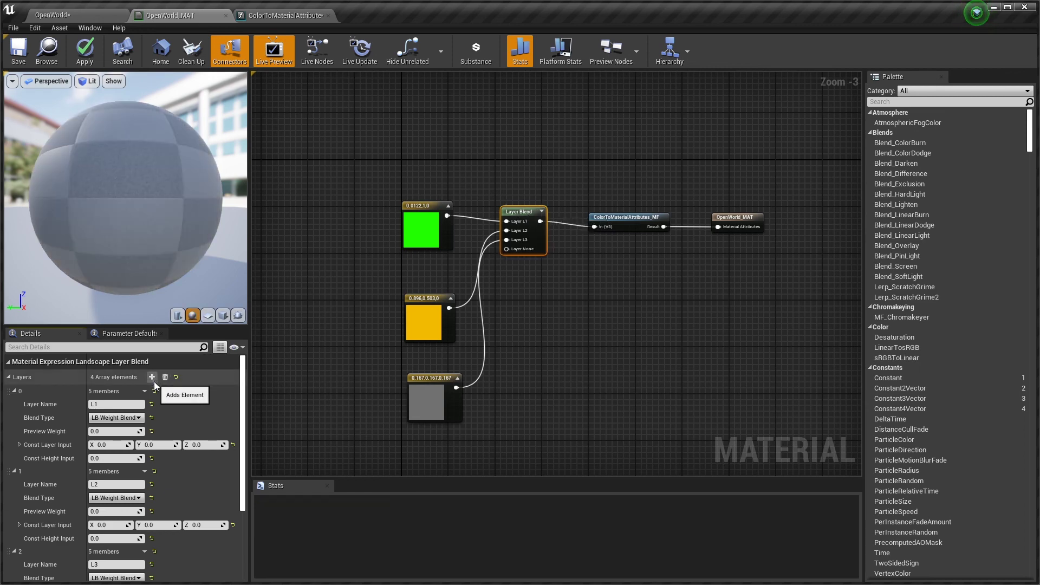
pyautogui.scroll(-4, 158, 400)
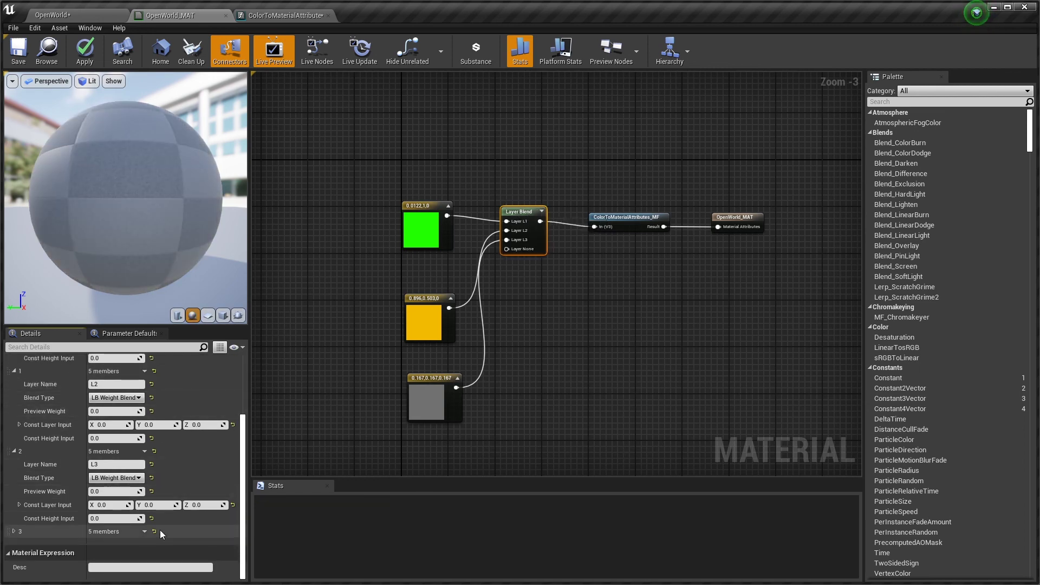
pyautogui.click(14, 532)
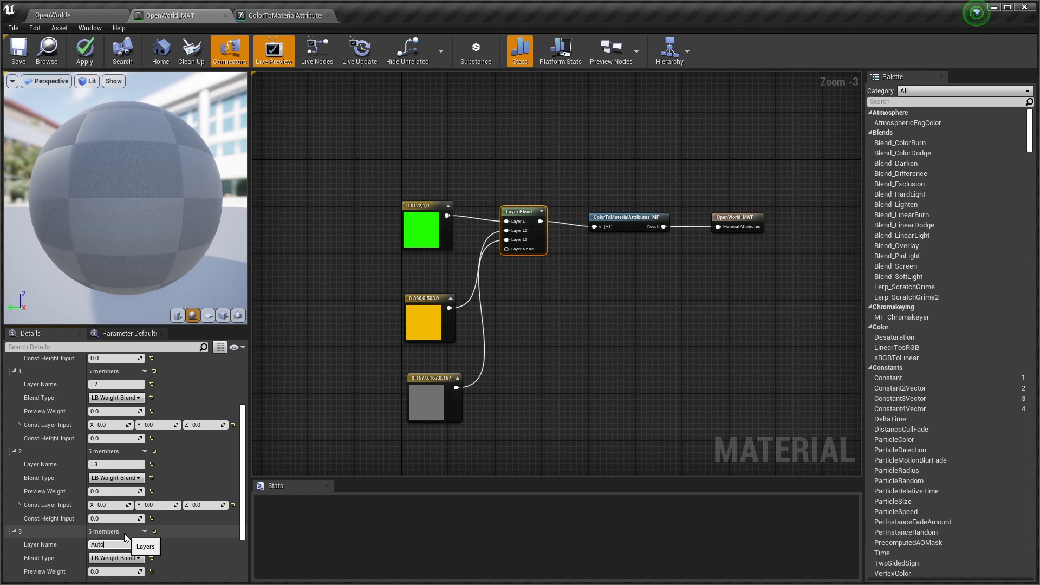
pyautogui.write('Auto Paint')
pyautogui.press('Return')
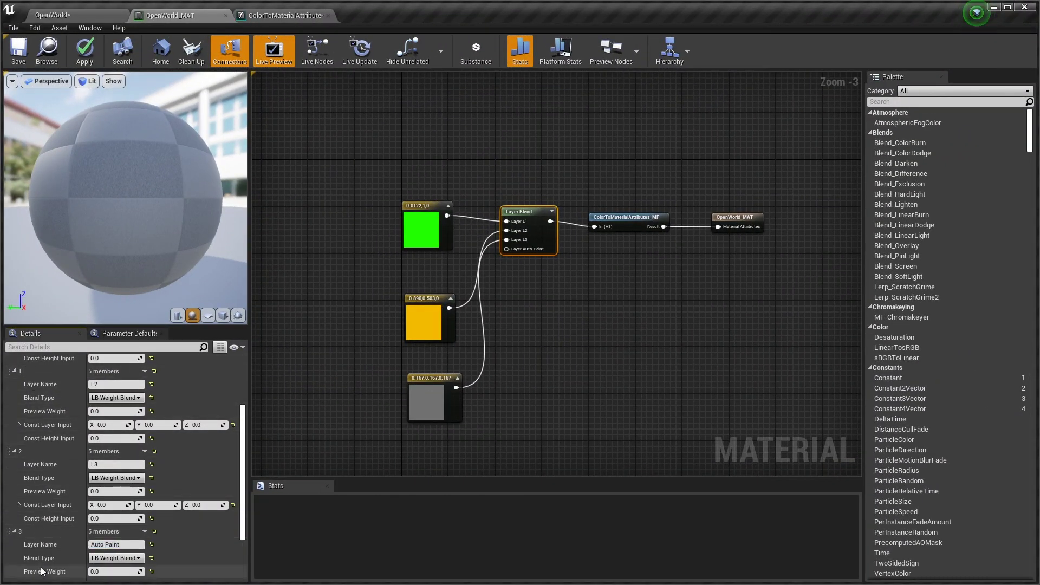
# - Move the Auto Paint layer to the start of the layer array and set its preview weight to 1.0
pyautogui.click(15, 531)
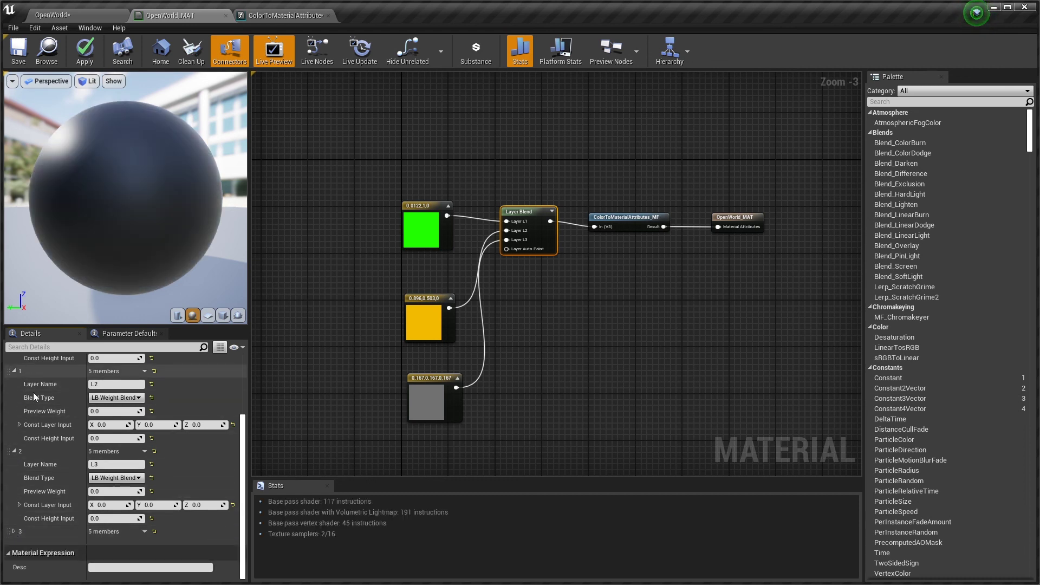
pyautogui.moveTo(13, 532); pyautogui.dragTo(21, 369)
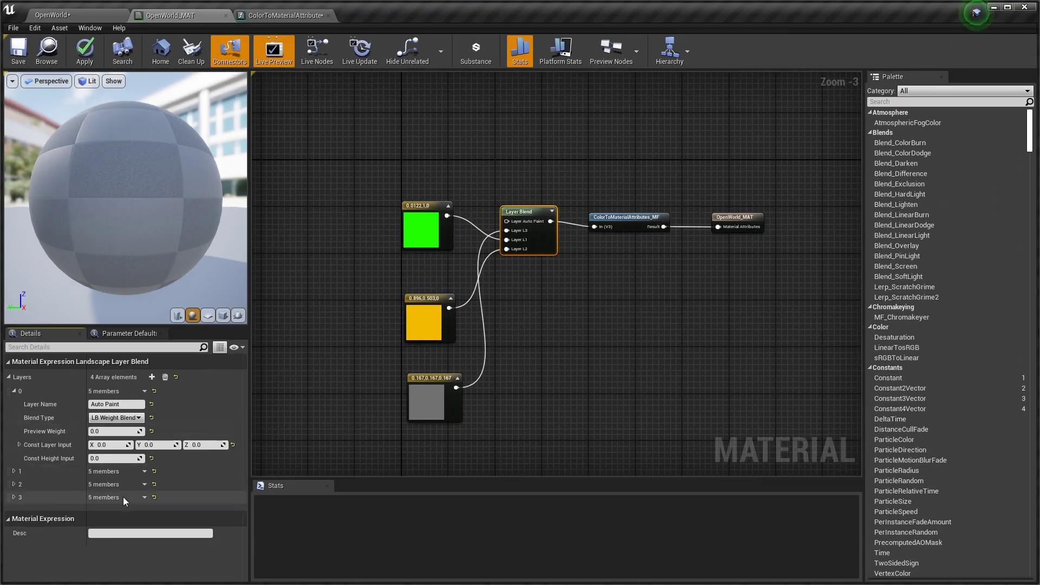
pyautogui.click(100, 433)
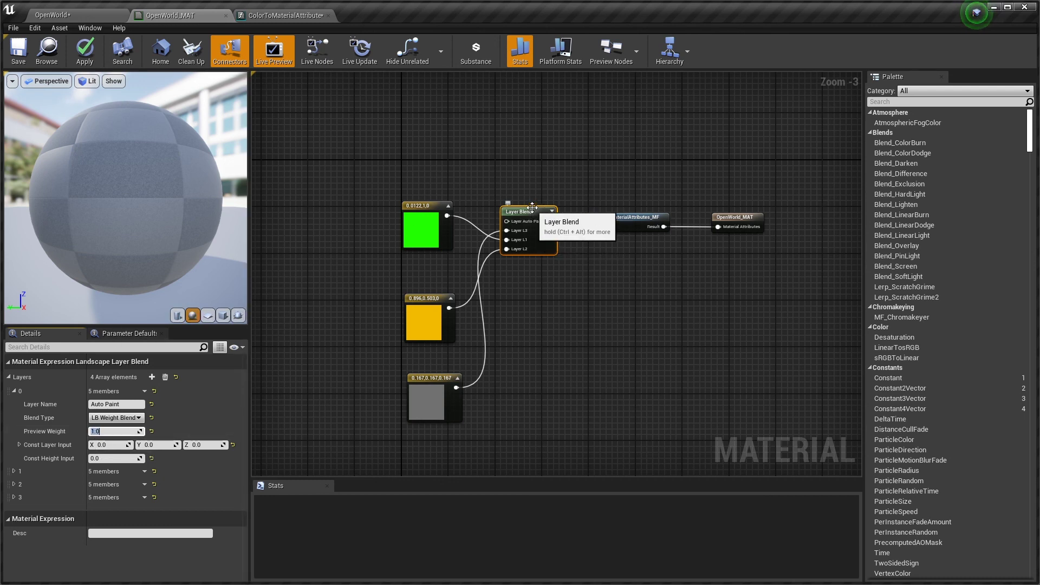
pyautogui.moveTo(531, 213); pyautogui.dragTo(533, 187)
# - Add two WorldAlignedBlend nodes, one beneath the other, in the empty space above the Layer Blend node
pyautogui.moveTo(533, 187); pyautogui.dragTo(519, 266, button='right')
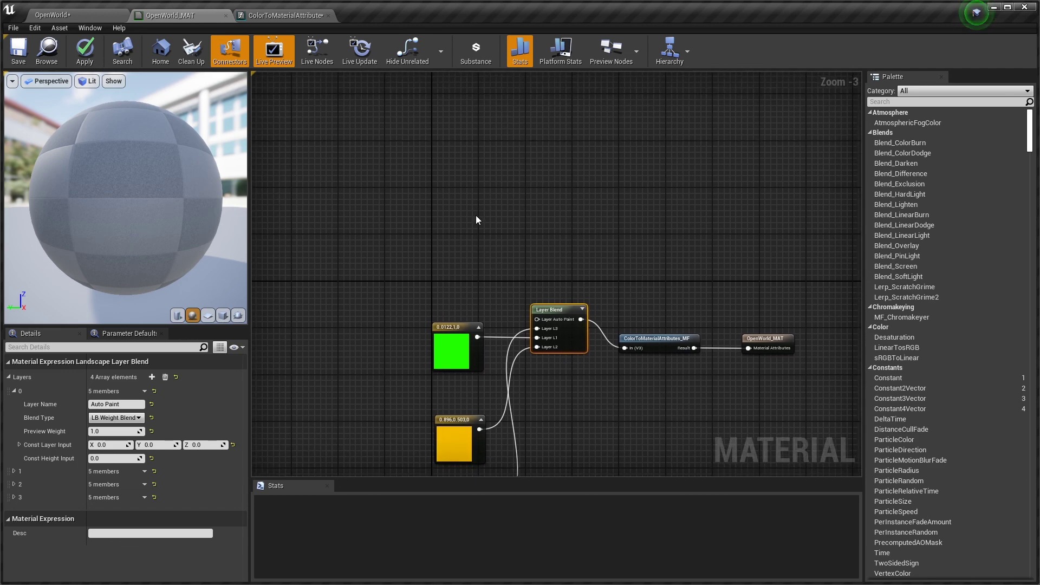
pyautogui.rightClick(530, 154)
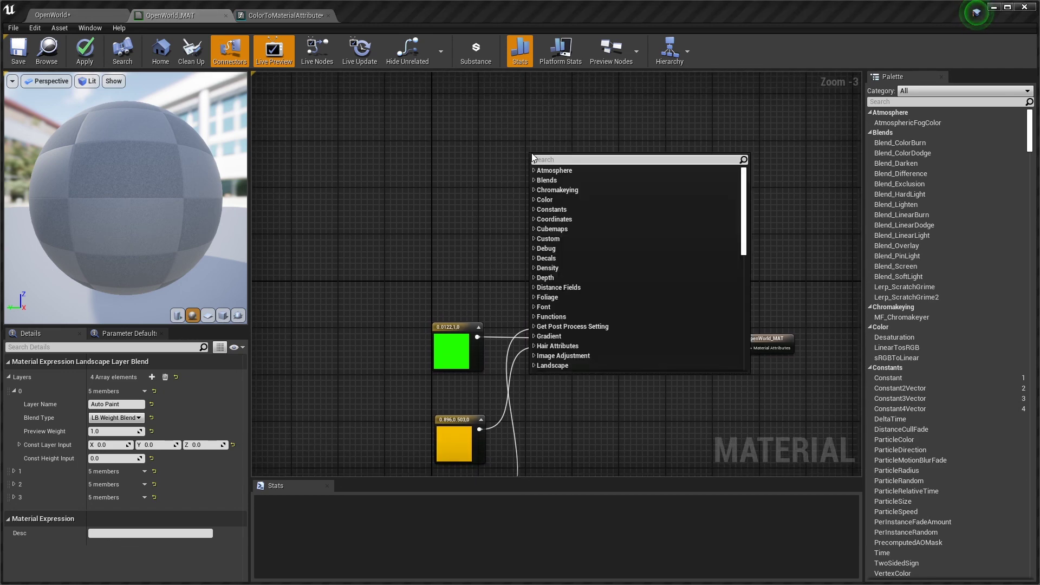
pyautogui.write('world ali')
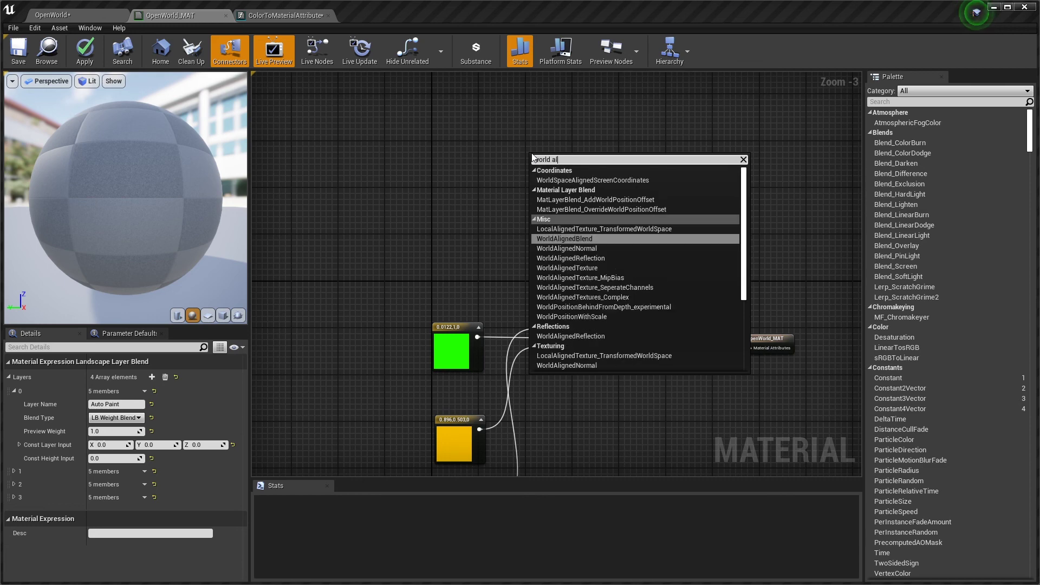
pyautogui.write('lend')
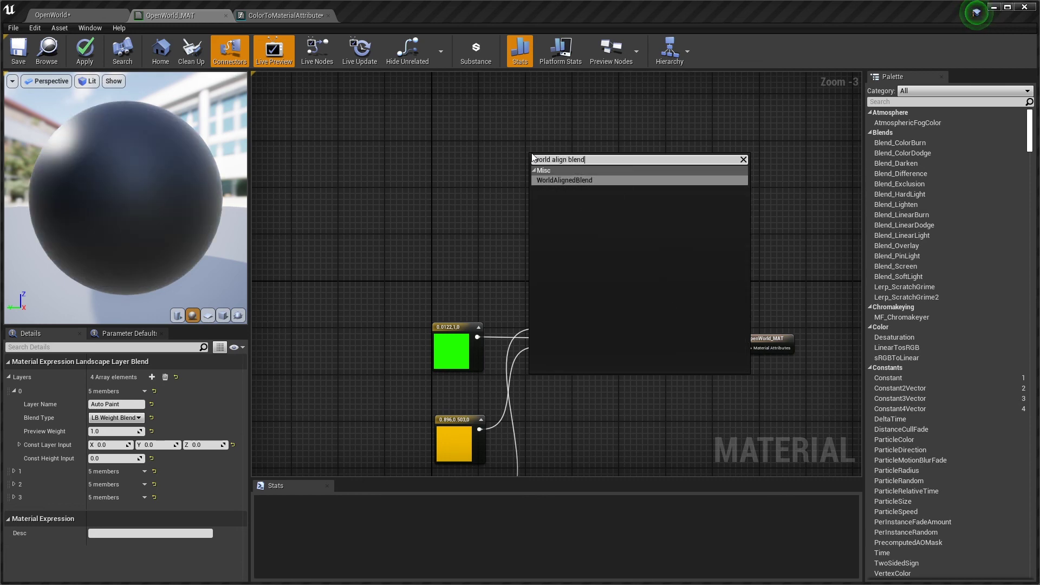
pyautogui.press('Return')
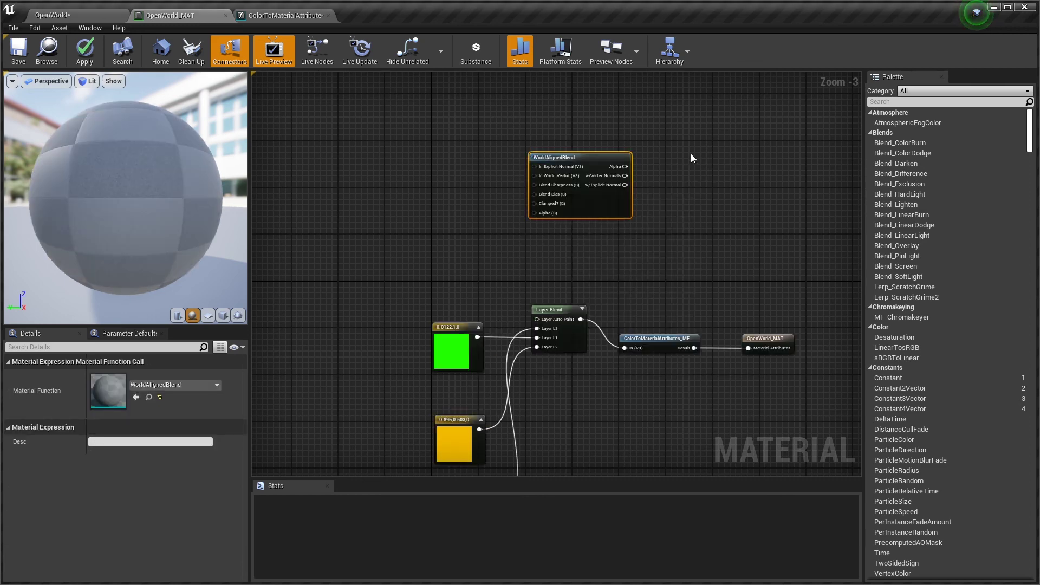
pyautogui.moveTo(588, 162); pyautogui.dragTo(526, 137)
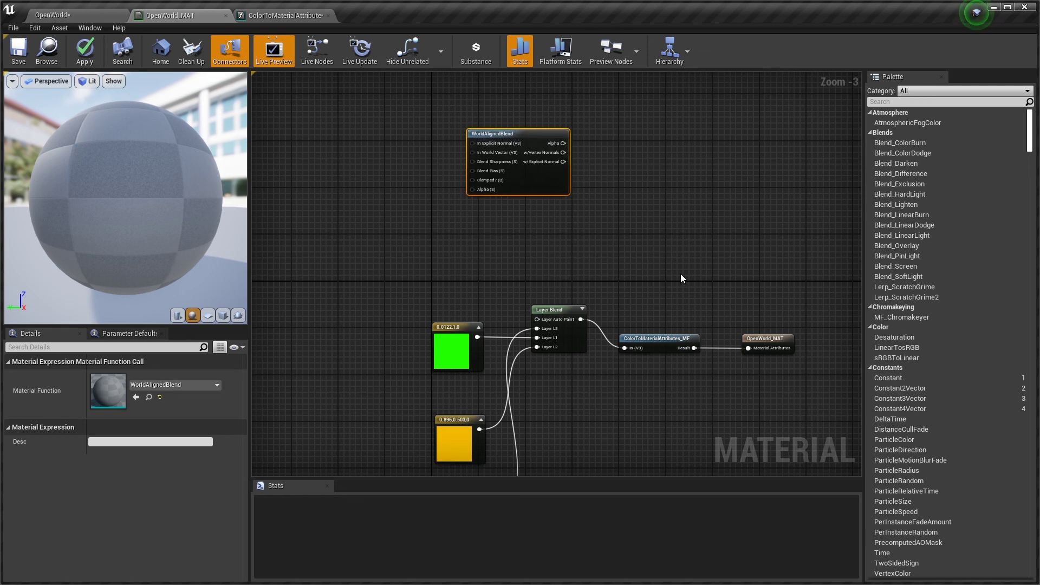
pyautogui.hotkey('ctrl', 'v')
pyautogui.moveTo(730, 285); pyautogui.dragTo(521, 223)
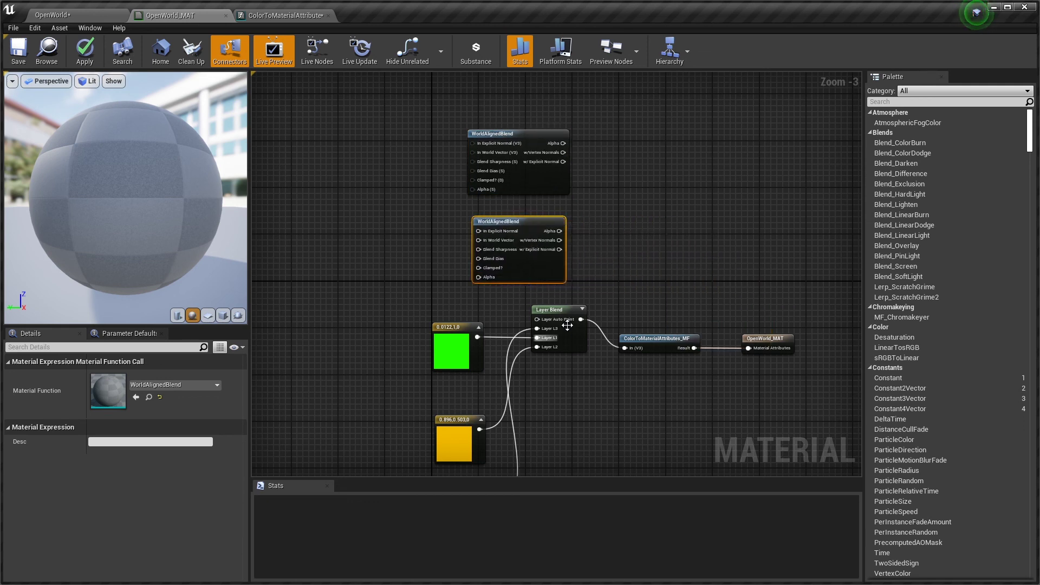
pyautogui.moveTo(627, 283); pyautogui.dragTo(632, 304, button='right')
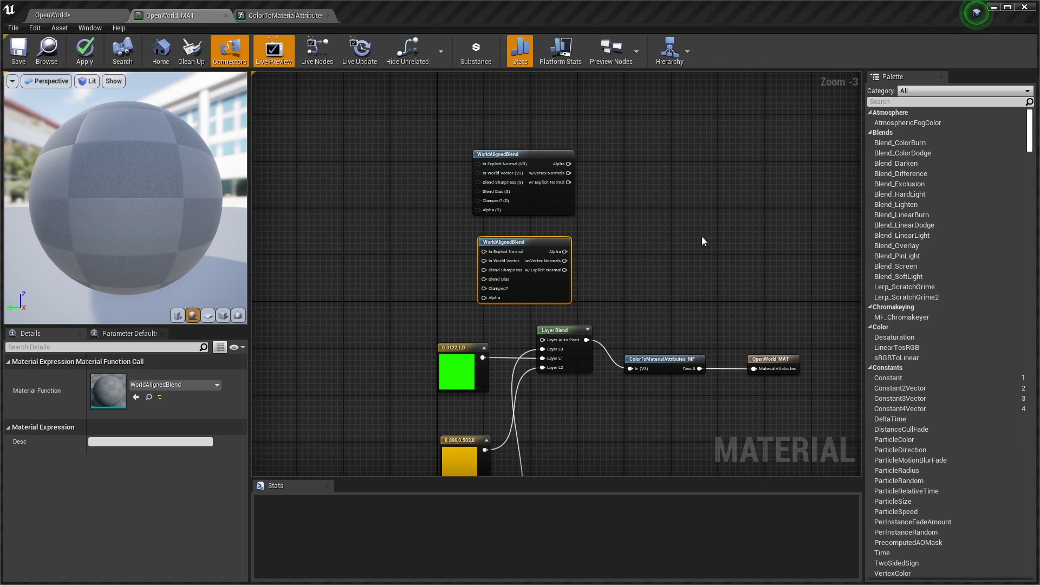
# - Shift ColorToMaterialAttributes_MF and the result node away from Layer Blend and add a BlendMaterialAttributes node in the space above them
pyautogui.moveTo(642, 321); pyautogui.dragTo(775, 409)
pyautogui.moveTo(770, 372); pyautogui.dragTo(856, 365)
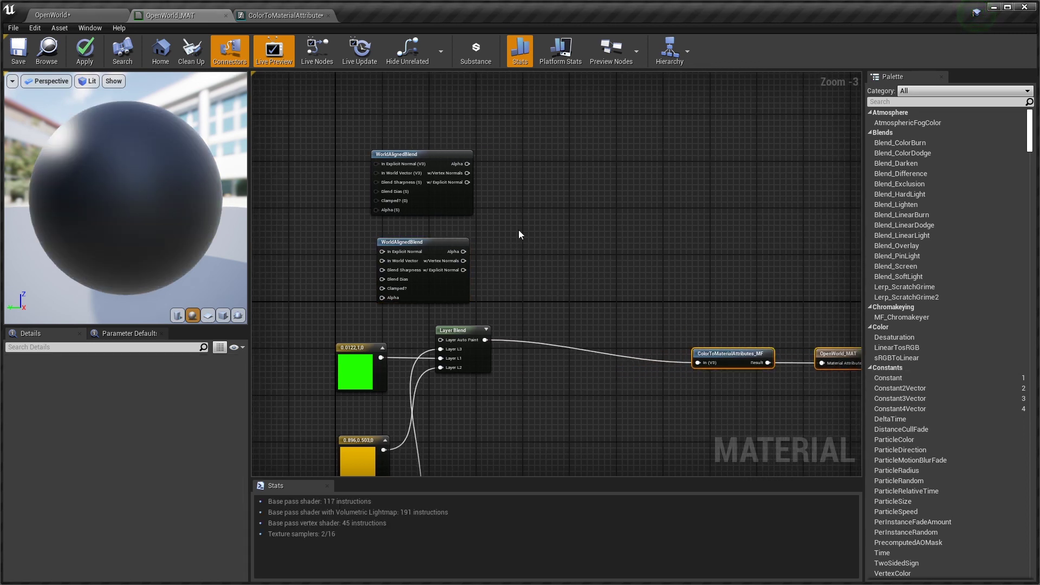
pyautogui.rightClick(596, 214)
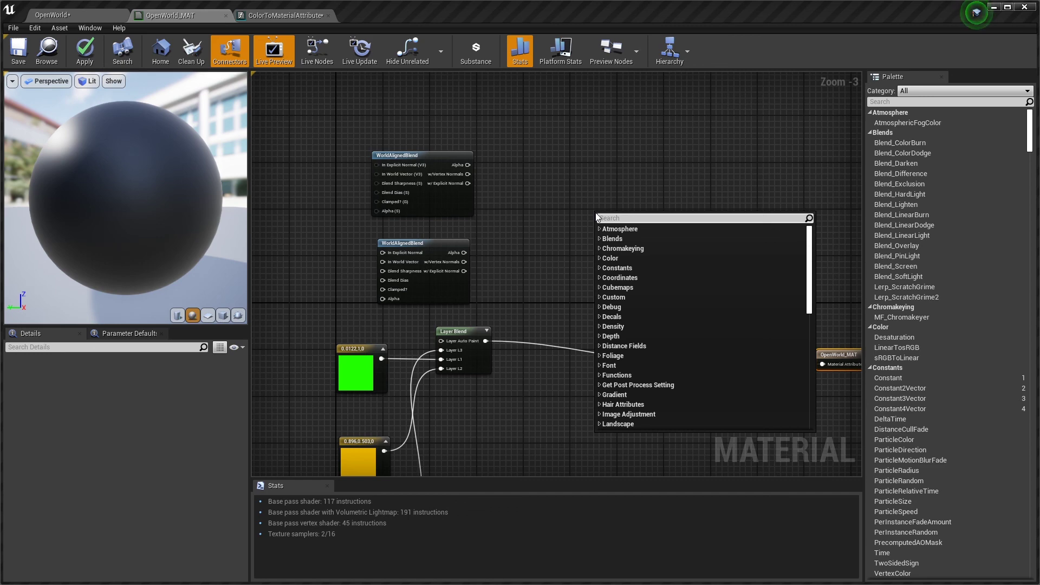
pyautogui.write('BlendA')
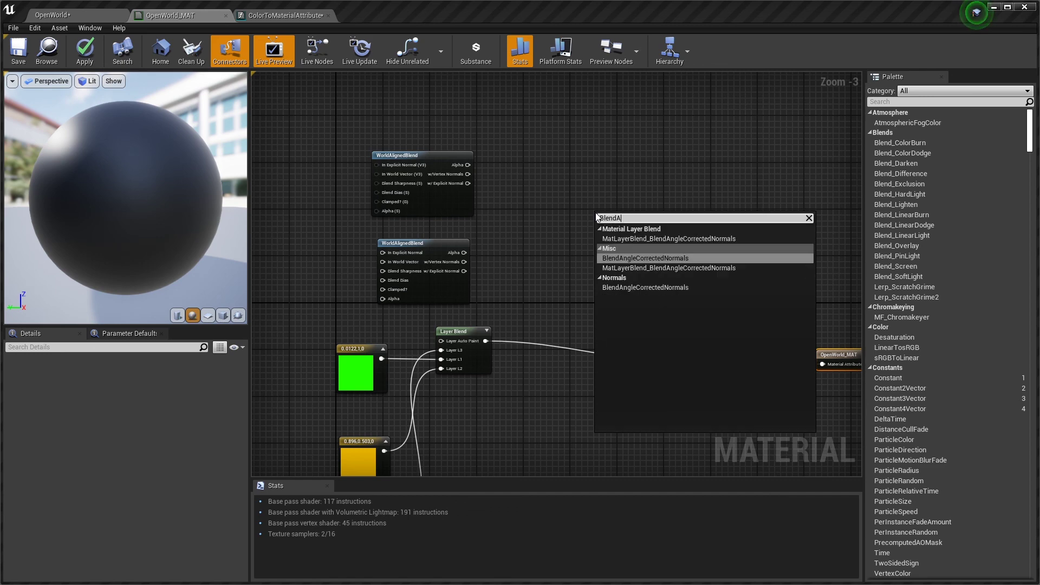
pyautogui.press('BackSpace')
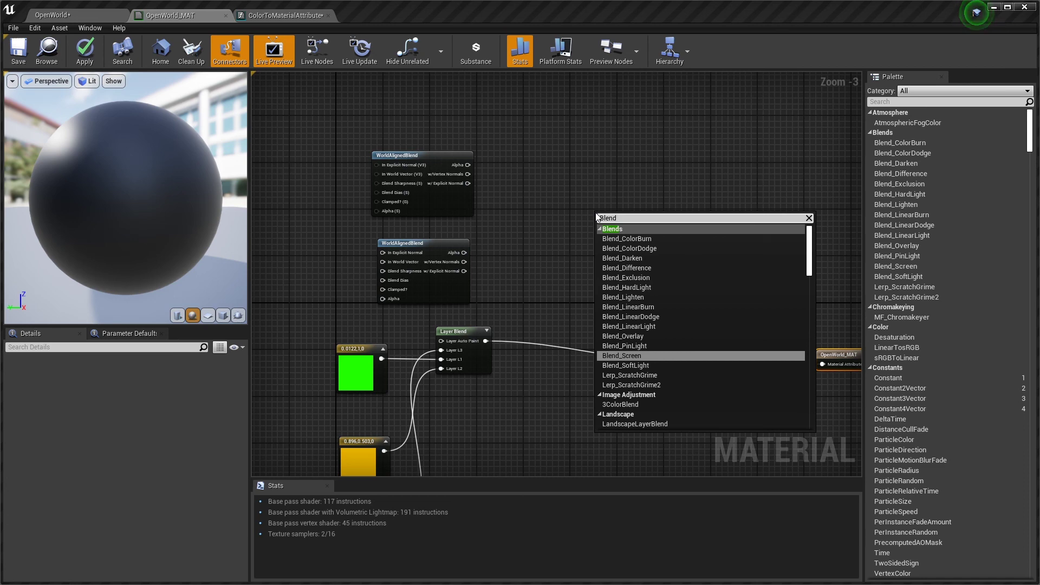
pyautogui.write('dMateria')
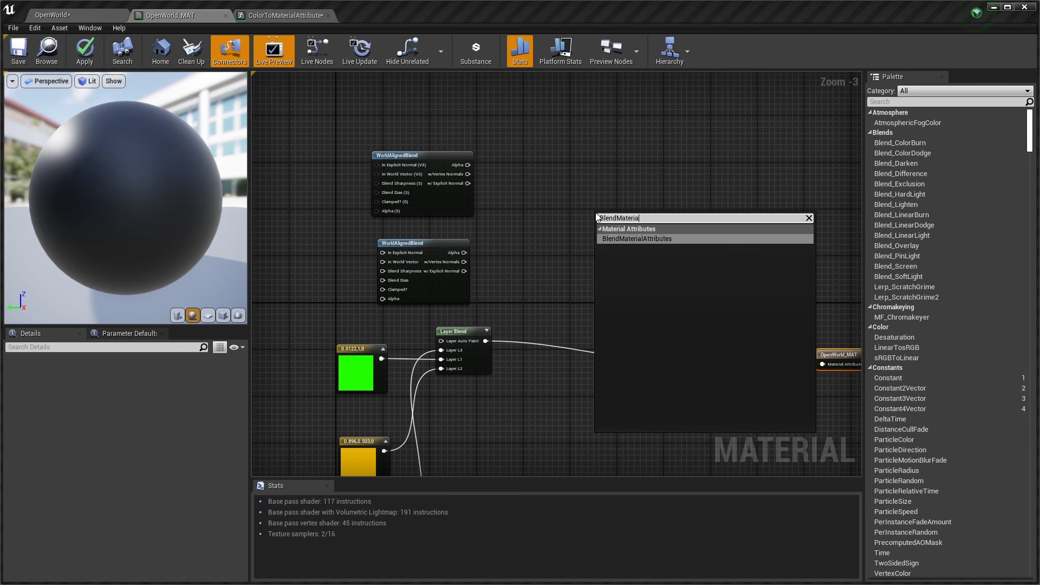
pyautogui.press('Return')
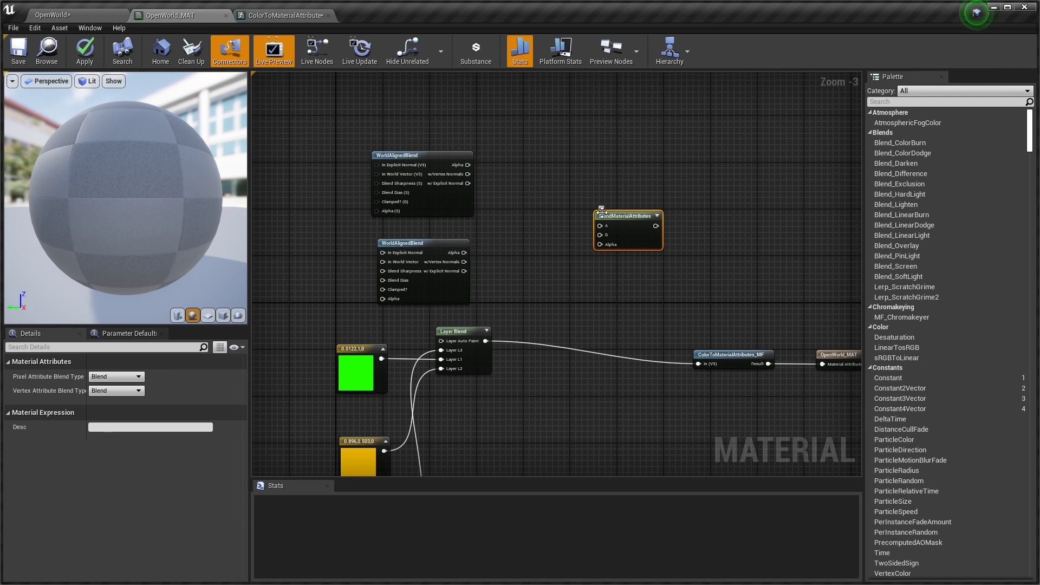
# - Duplicate the BlendMaterialAttributes node and place the copy directly beneath the original
pyautogui.moveTo(619, 217); pyautogui.dragTo(677, 220)
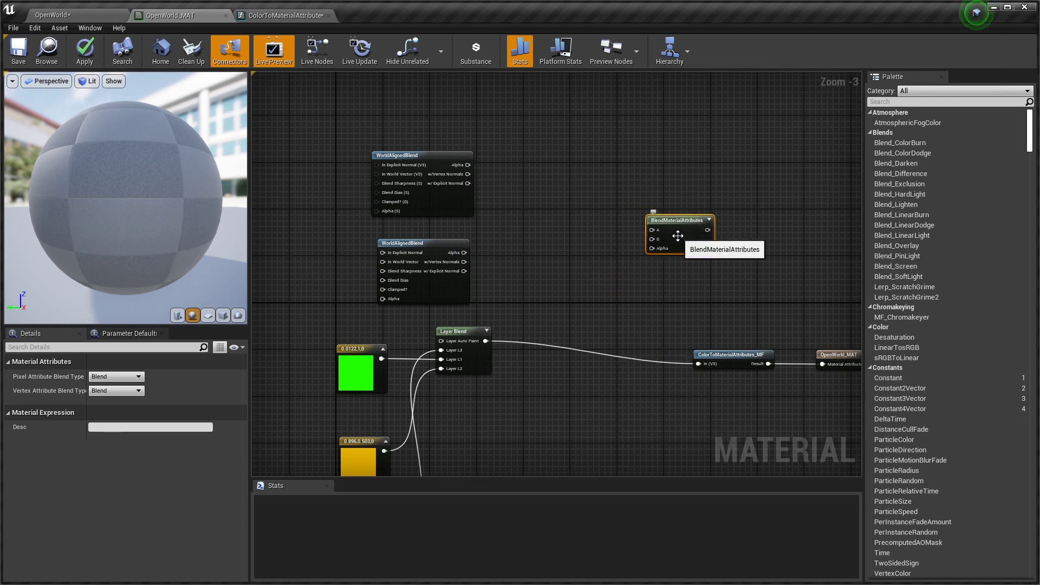
pyautogui.hotkey('ctrl', 'w')
pyautogui.moveTo(703, 253); pyautogui.dragTo(667, 301)
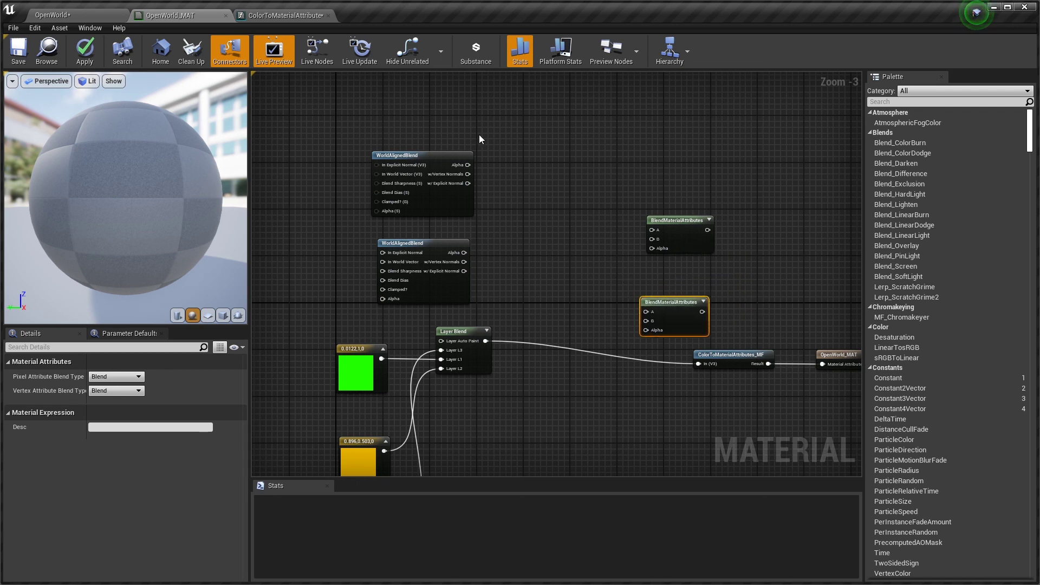
# - Connect the upper WorldAlignedBlend's w/Vertex Normals output and the lower one's Alpha output to the Alpha inputs of the corresponding BlendMaterialAttributes nodes
pyautogui.moveTo(467, 174)
pyautogui.moveTo(466, 174); pyautogui.dragTo(499, 191)
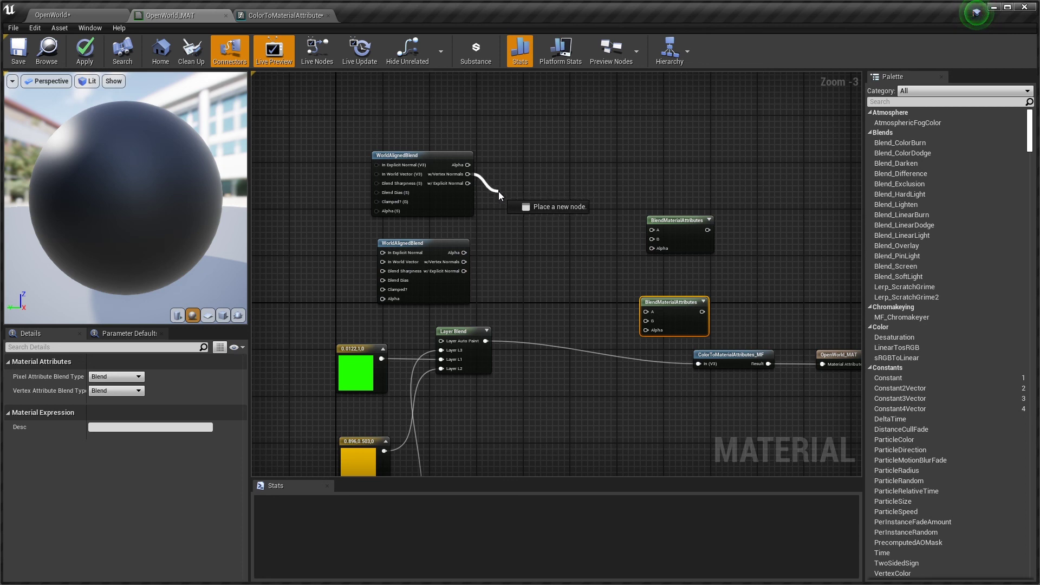
pyautogui.moveTo(499, 192); pyautogui.dragTo(650, 249)
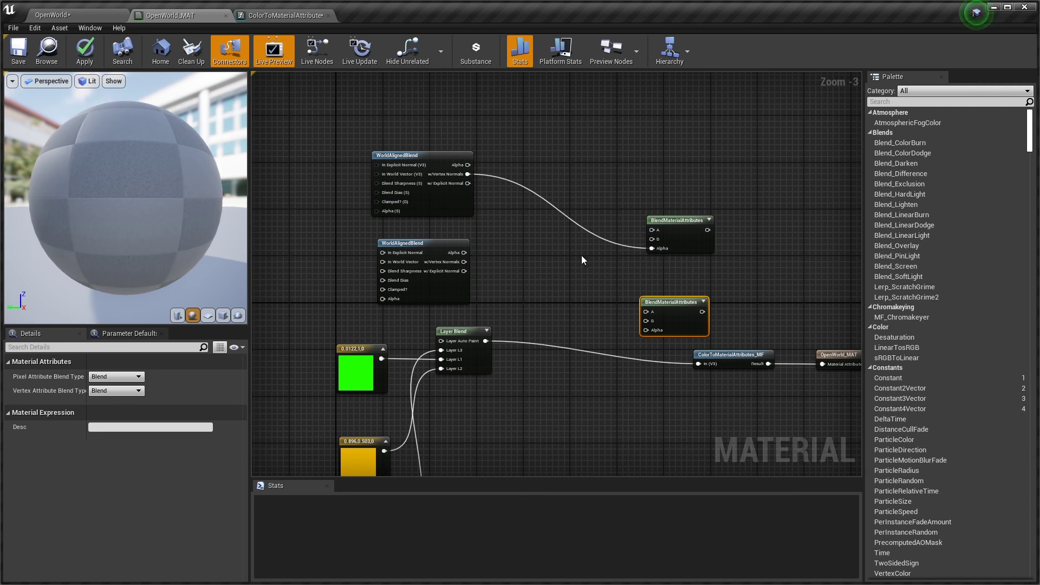
pyautogui.moveTo(464, 252); pyautogui.dragTo(645, 330)
# - Shift ColorToMaterialAttributes_MF and the result node farther from the blend nodes, and move Layer Blend down between them and the colour constants
pyautogui.moveTo(590, 321); pyautogui.dragTo(572, 254, button='right')
pyautogui.moveTo(713, 260); pyautogui.dragTo(770, 304)
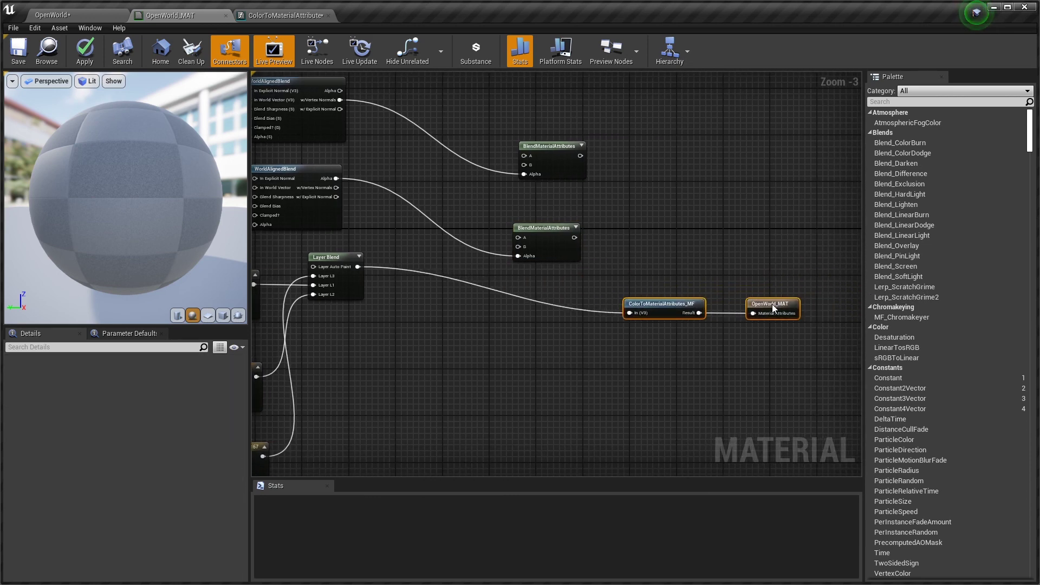
pyautogui.moveTo(529, 305); pyautogui.dragTo(663, 286, button='right')
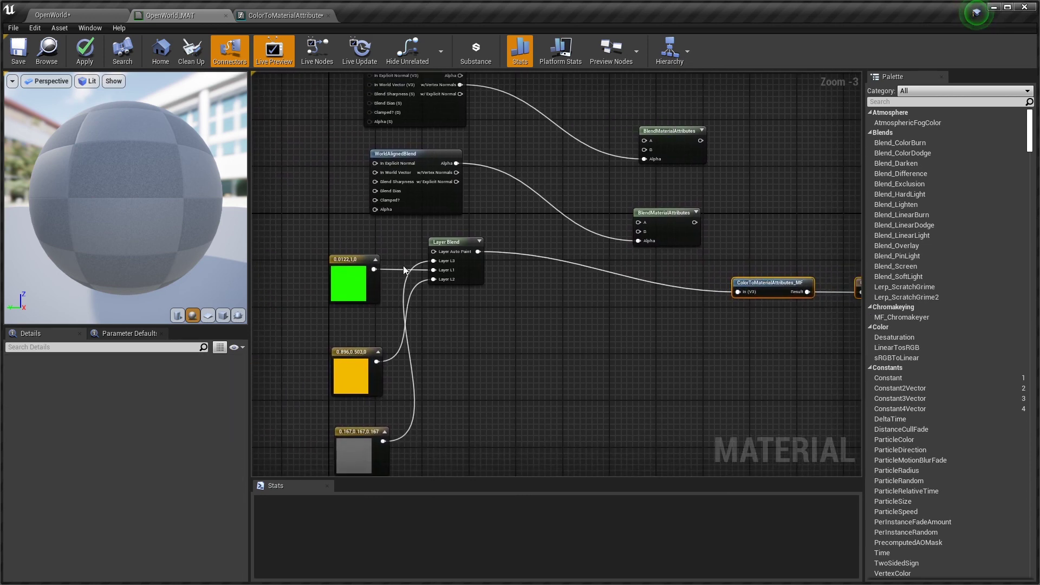
pyautogui.moveTo(466, 252); pyautogui.dragTo(612, 333)
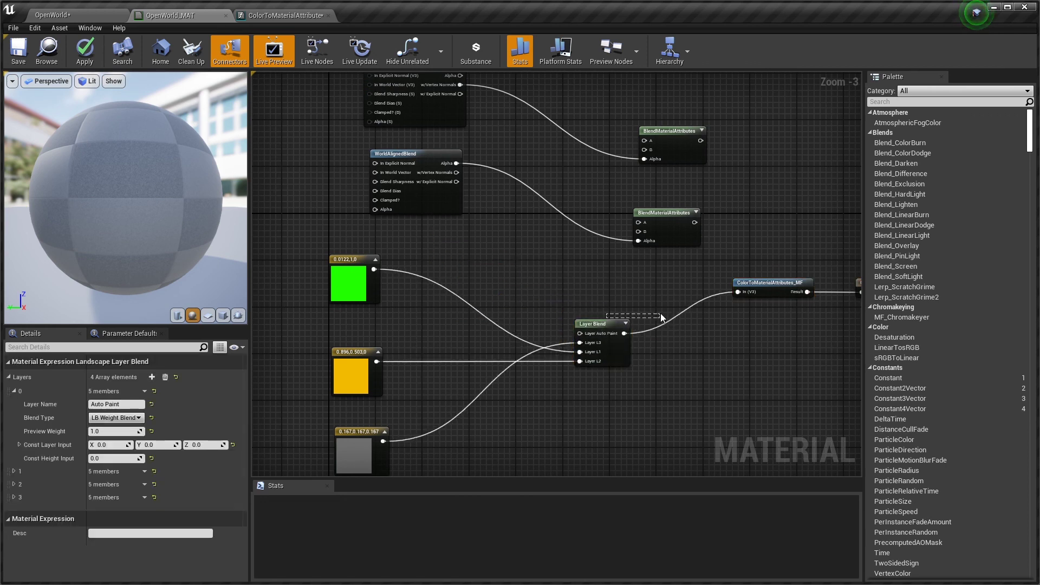
pyautogui.click(676, 287)
# - Bring both BlendMaterialAttributes nodes closer to the WorldAlignedBlend pair and shift that pair up and left above the green constant
pyautogui.moveTo(676, 287); pyautogui.dragTo(603, 294, button='right')
pyautogui.moveTo(543, 122); pyautogui.dragTo(652, 271)
pyautogui.moveTo(605, 147); pyautogui.dragTo(480, 141)
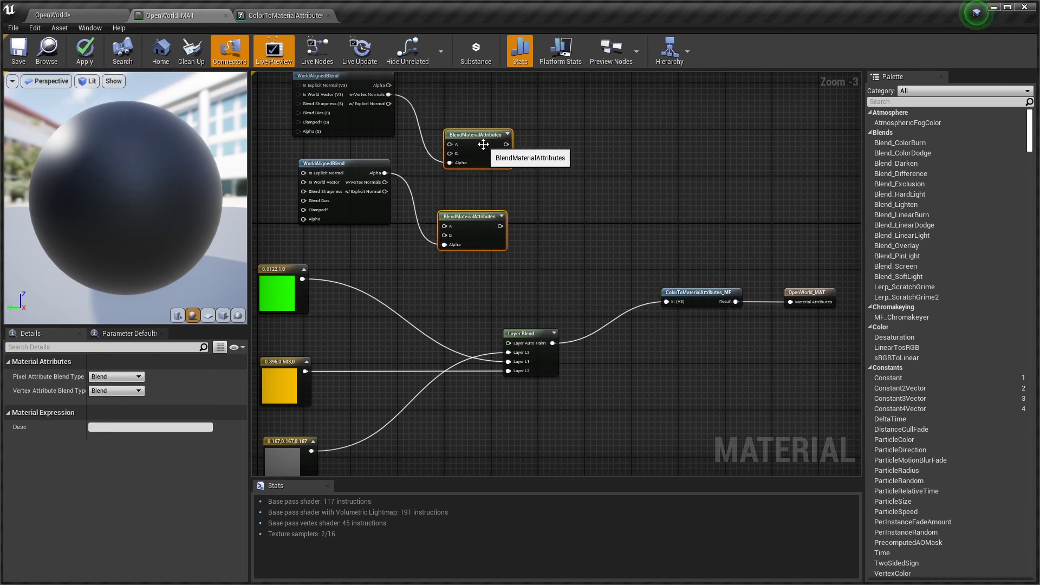
pyautogui.moveTo(593, 206); pyautogui.dragTo(632, 216, button='right')
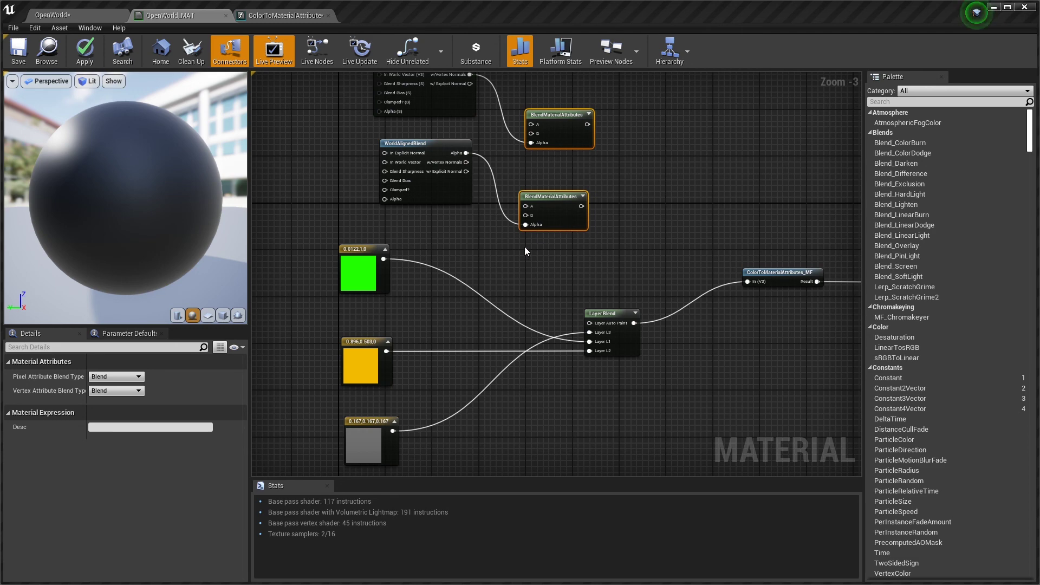
pyautogui.moveTo(502, 274); pyautogui.dragTo(462, 317, button='right')
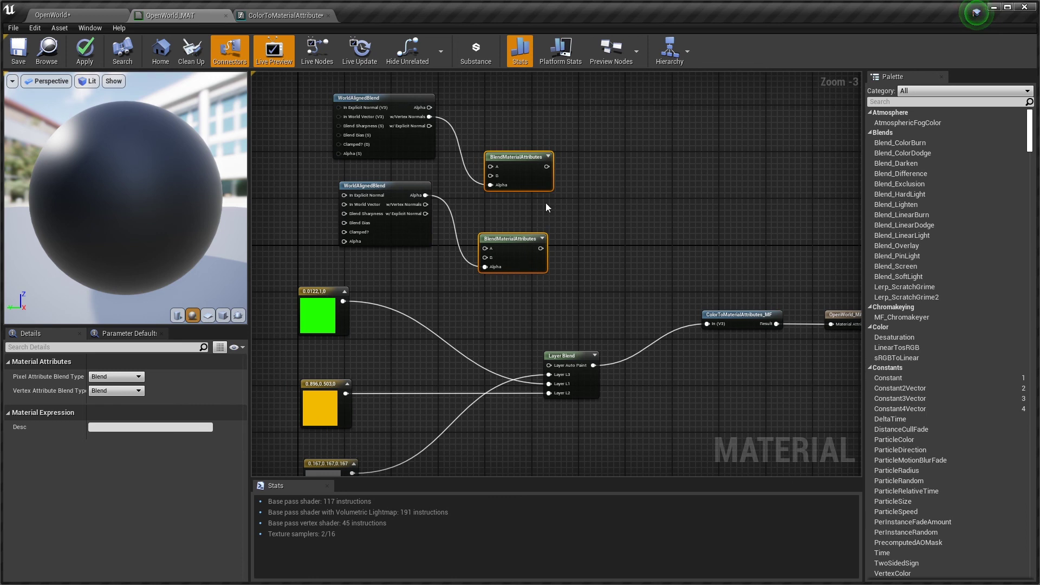
pyautogui.moveTo(295, 92); pyautogui.dragTo(384, 213)
pyautogui.moveTo(399, 145); pyautogui.dragTo(339, 124)
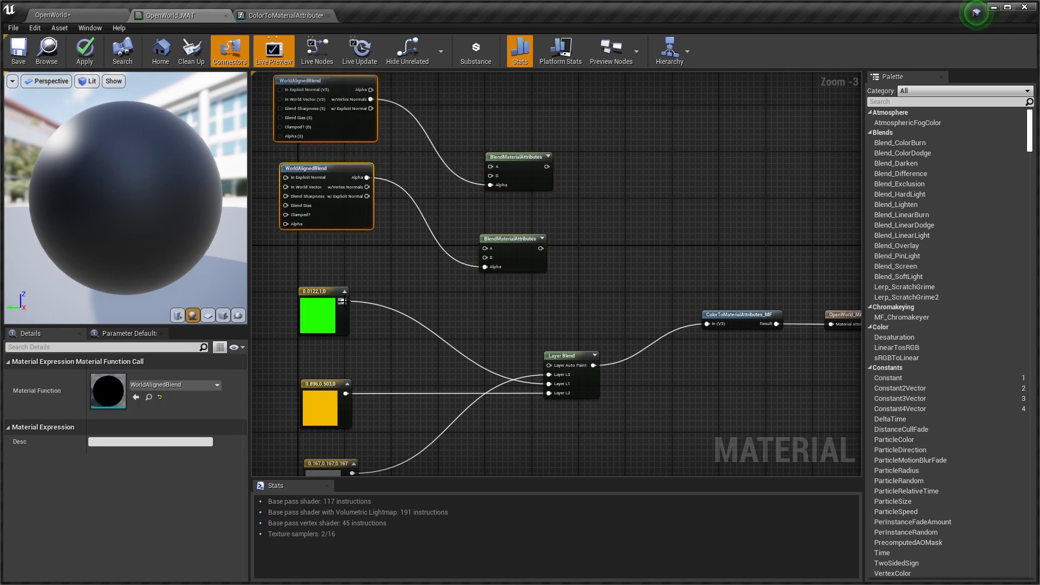
# - Move both BlendMaterialAttributes nodes to the right, widening the gap from the WorldAlignedBlend nodes
pyautogui.moveTo(343, 302); pyautogui.dragTo(491, 167)
pyautogui.moveTo(344, 301); pyautogui.dragTo(345, 302)
pyautogui.moveTo(474, 130); pyautogui.dragTo(580, 290)
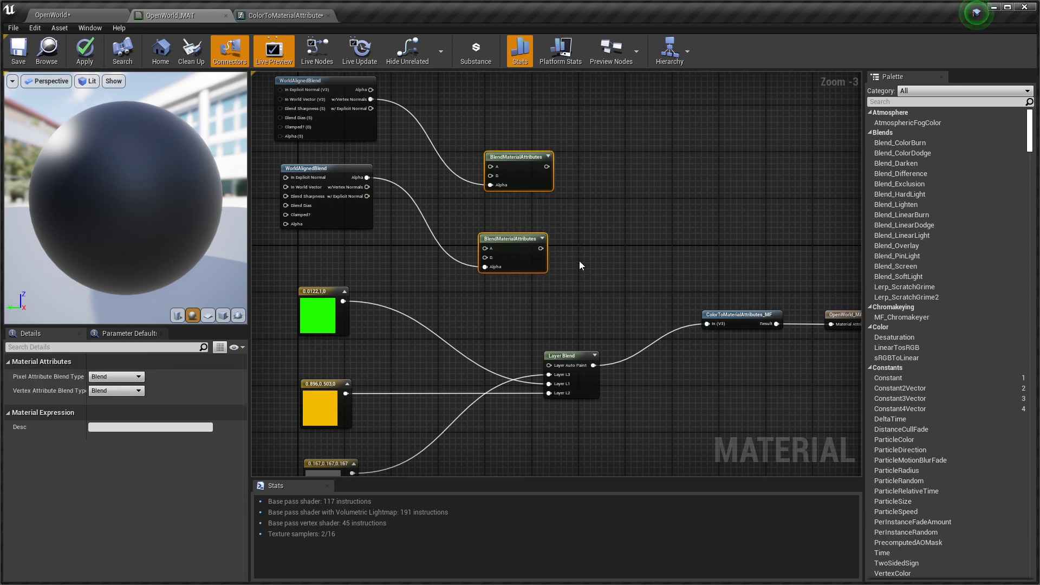
pyautogui.moveTo(517, 161); pyautogui.dragTo(593, 137)
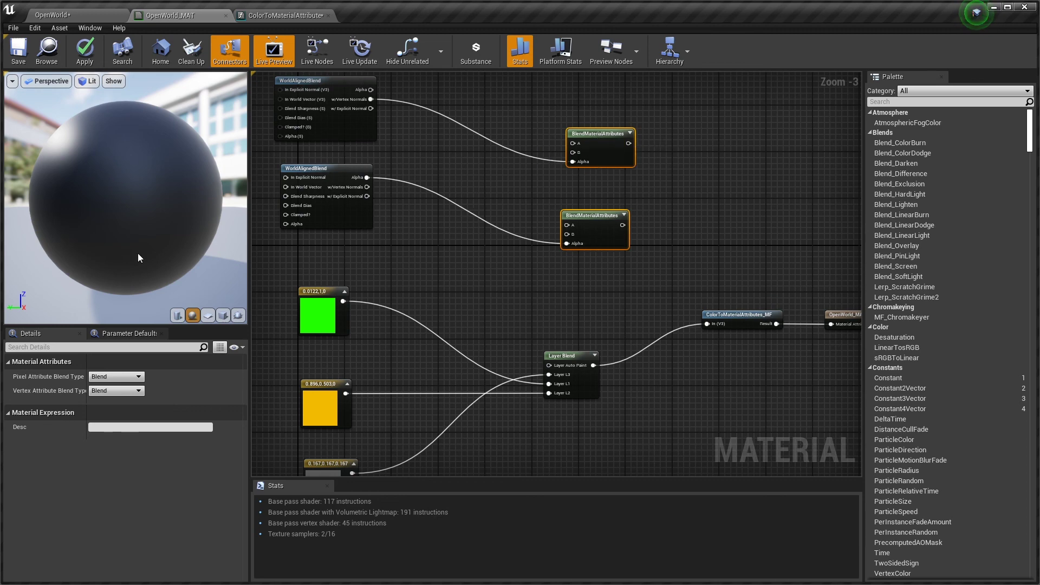
# - Delete the ColorToMaterialAttributes_MF node and connect Layer Blend's output directly to OpenWorld_MAT's Material Attributes input
pyautogui.moveTo(581, 337); pyautogui.dragTo(522, 312, button='right')
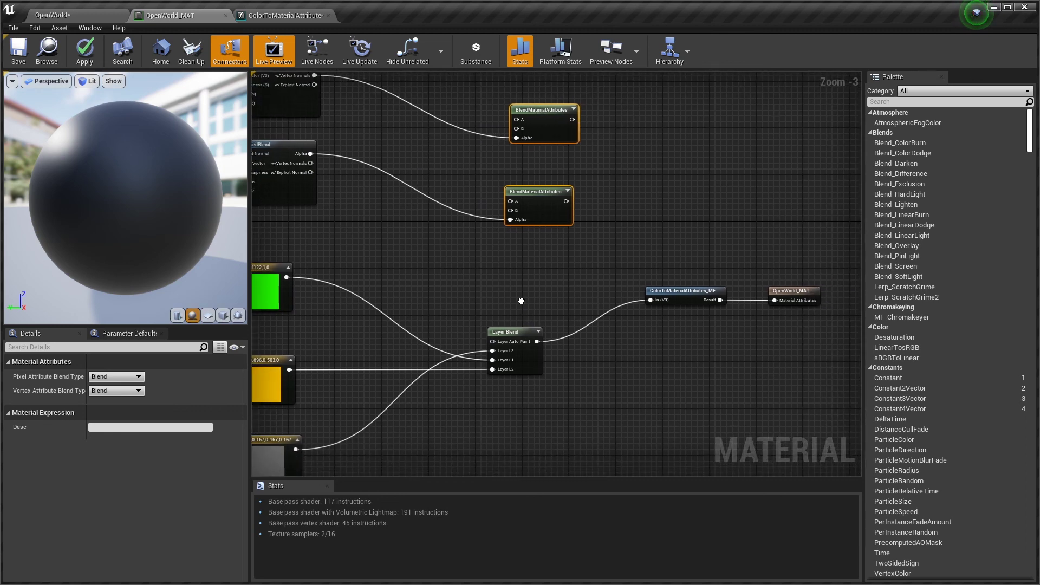
pyautogui.moveTo(675, 299); pyautogui.dragTo(627, 316)
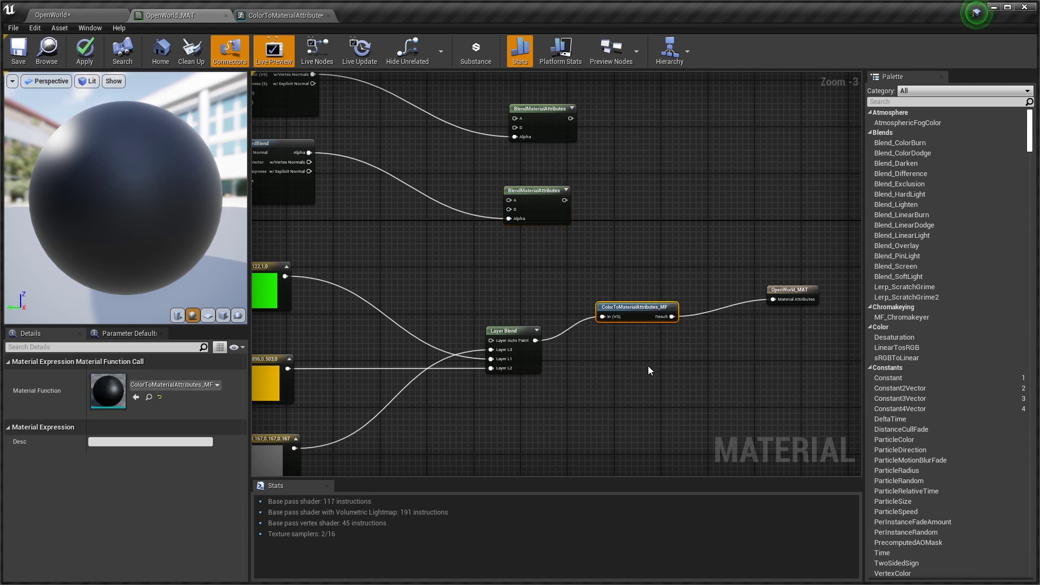
pyautogui.press('Delete')
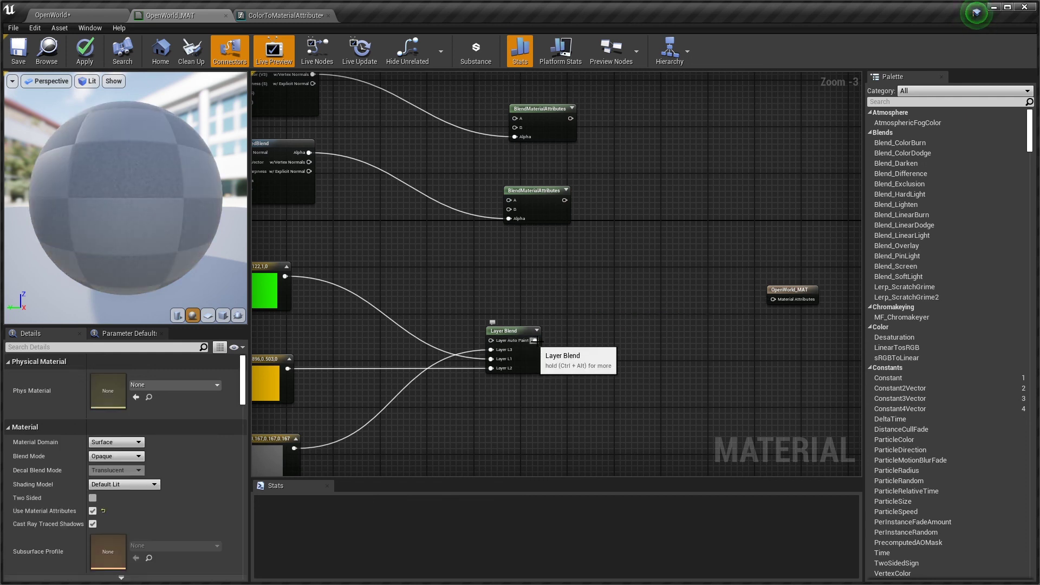
pyautogui.moveTo(536, 340); pyautogui.dragTo(774, 300)
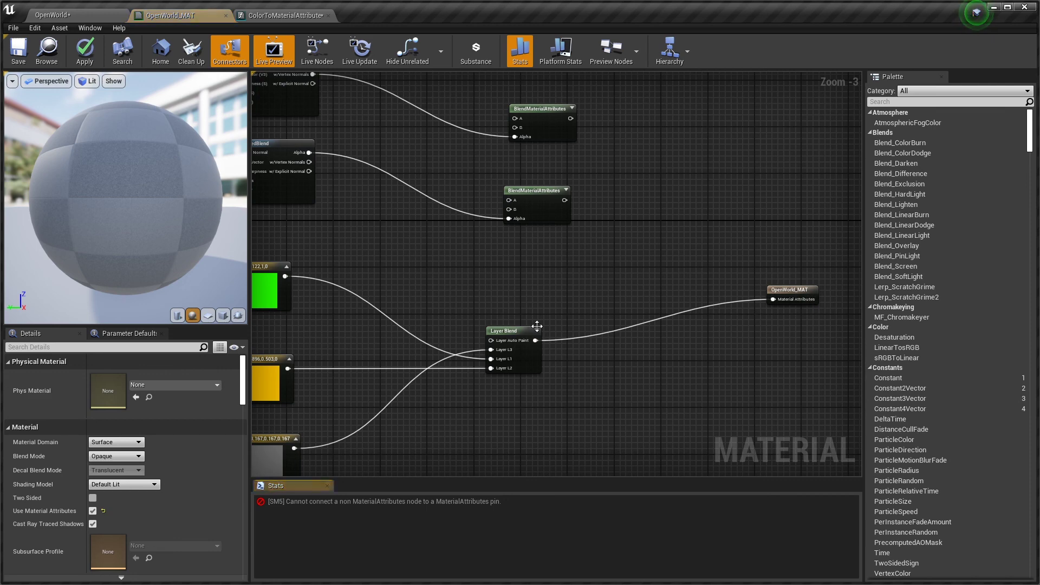
# - Move Layer Blend closer to the result node and break the links on its L3, L1 and L2 inputs
pyautogui.moveTo(514, 332); pyautogui.dragTo(595, 315)
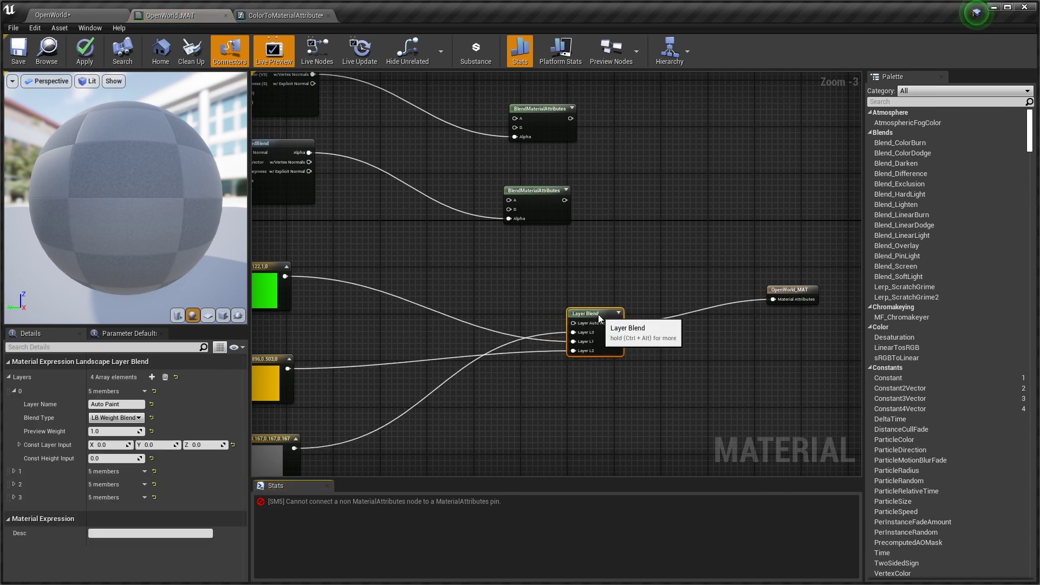
pyautogui.rightClick(574, 332)
pyautogui.click(610, 359)
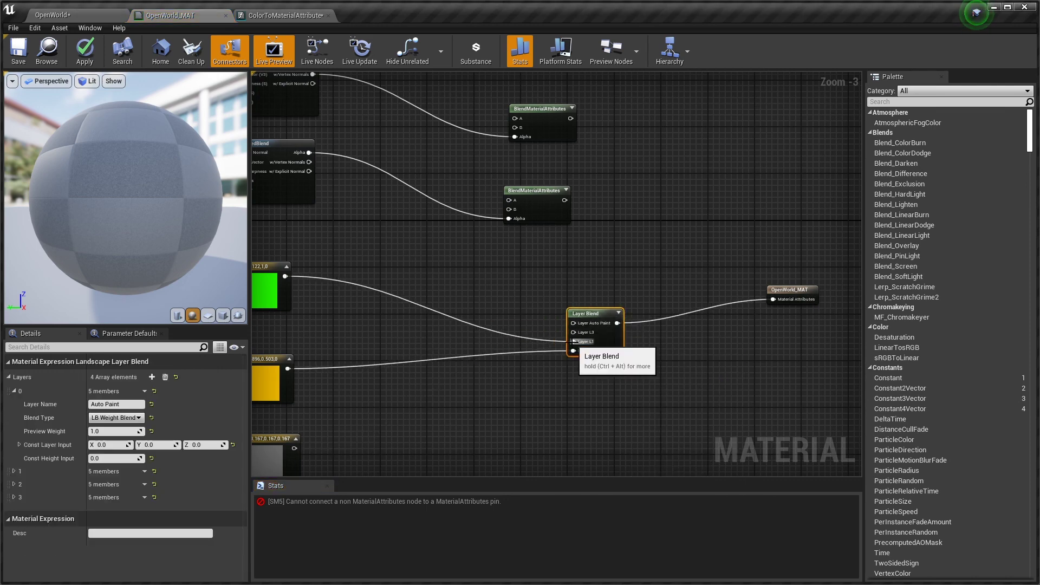
pyautogui.rightClick(573, 341)
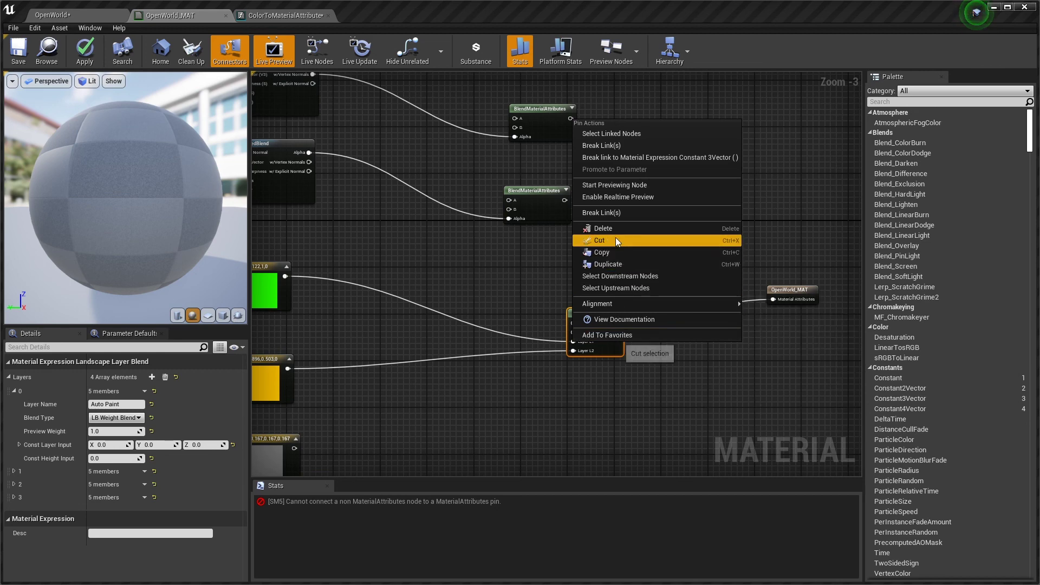
pyautogui.click(625, 146)
pyautogui.rightClick(573, 351)
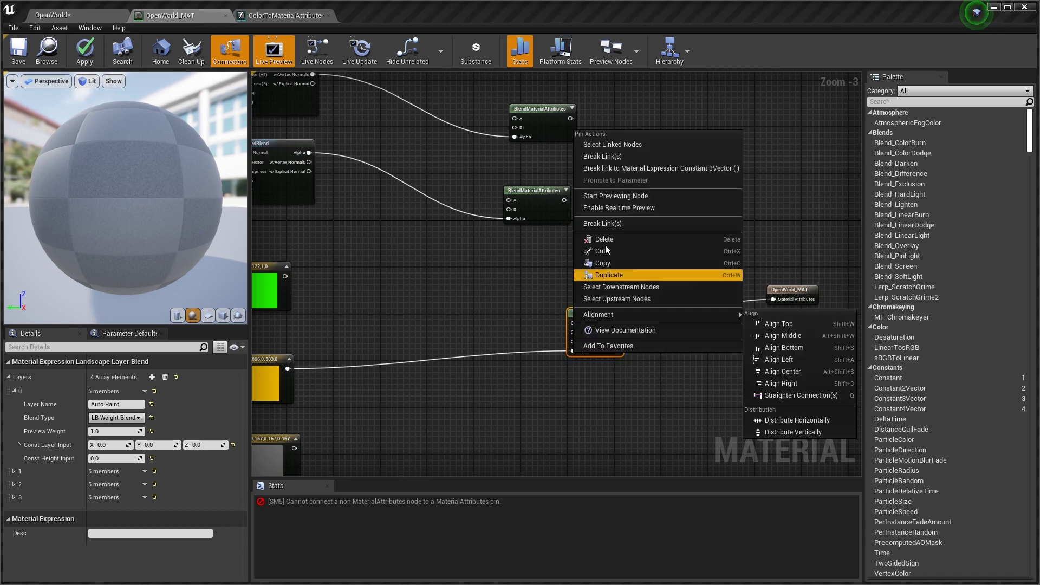
pyautogui.click(611, 160)
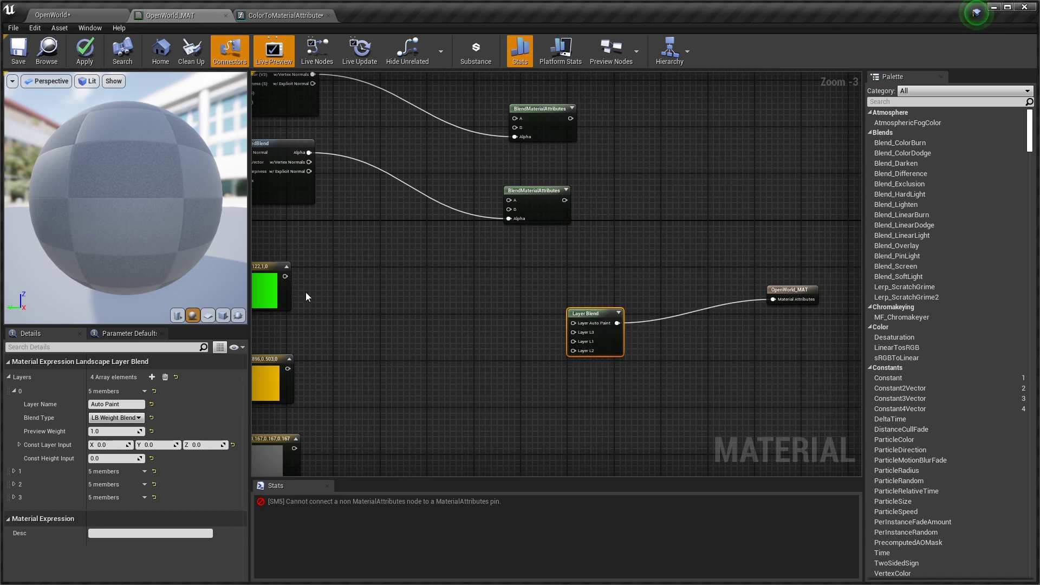
pyautogui.moveTo(312, 292); pyautogui.dragTo(391, 306, button='right')
pyautogui.rightClick(419, 293)
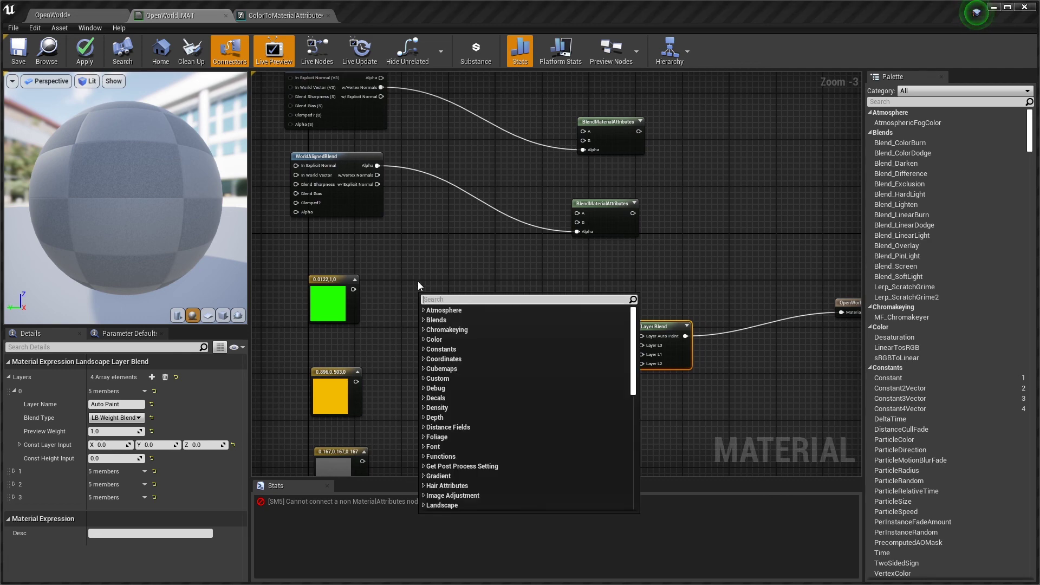
pyautogui.write('color')
pyautogui.press('BackSpace')
pyautogui.press('BackSpace')
pyautogui.press('BackSpace')
pyautogui.press('BackSpace')
pyautogui.press('BackSpace')
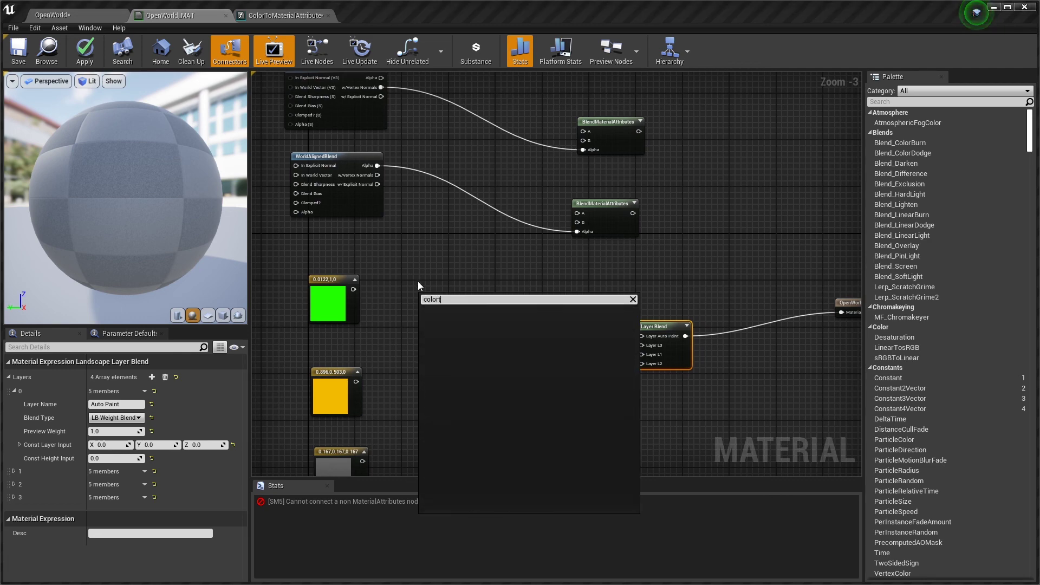
pyautogui.click(459, 268)
# - Place the ColorToMaterialAttributes_MF asset from the level editor's Materials folder in the OpenWorld_MAT graph and add two copies beneath it
pyautogui.click(86, 15)
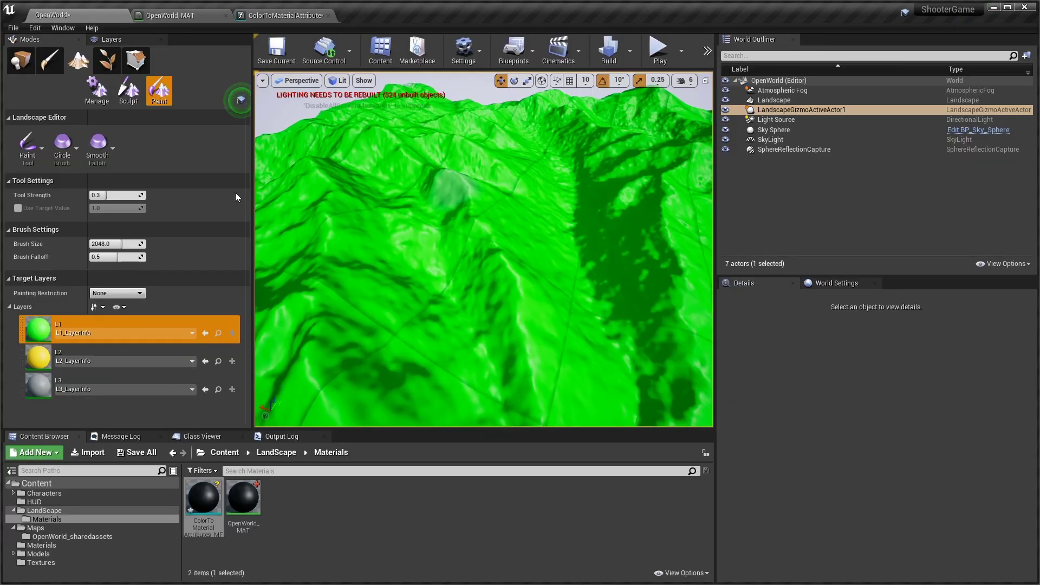
pyautogui.moveTo(205, 501); pyautogui.dragTo(456, 310)
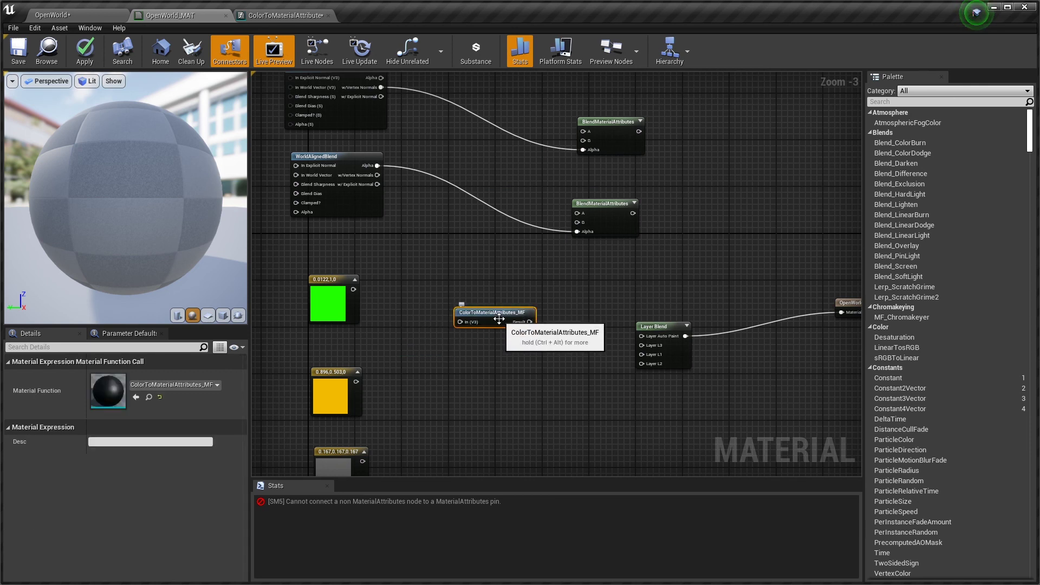
pyautogui.click(472, 380)
pyautogui.hotkey('ctrl', 'v')
pyautogui.hotkey('ctrl', 'v')
pyautogui.click(469, 303)
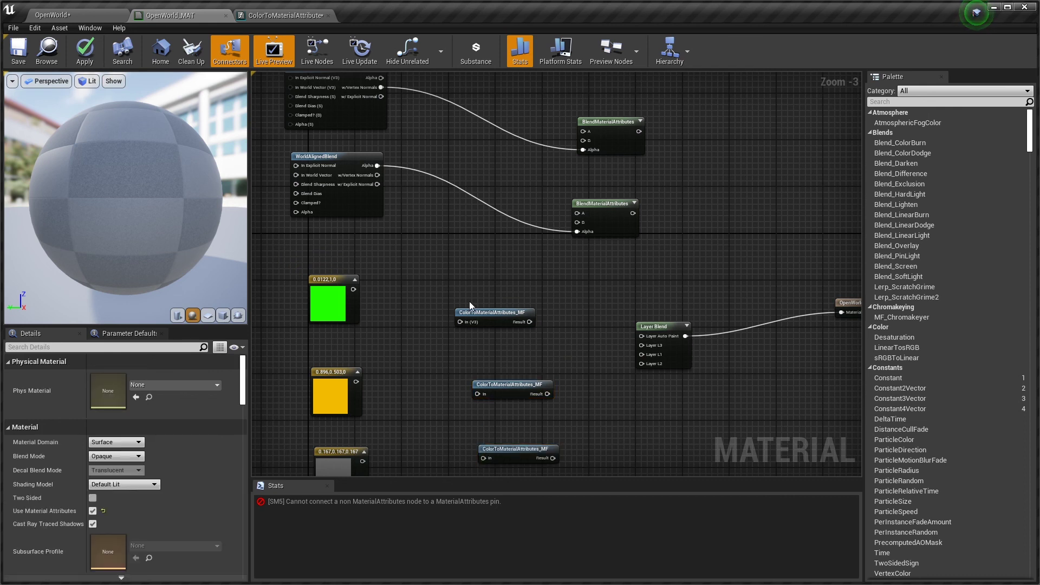
# - Place the first ColorToMaterialAttributes_MF beside the green constant, feed it that colour, and connect its Result to the upper BlendMaterialAttributes' A input
pyautogui.moveTo(487, 317); pyautogui.dragTo(417, 283)
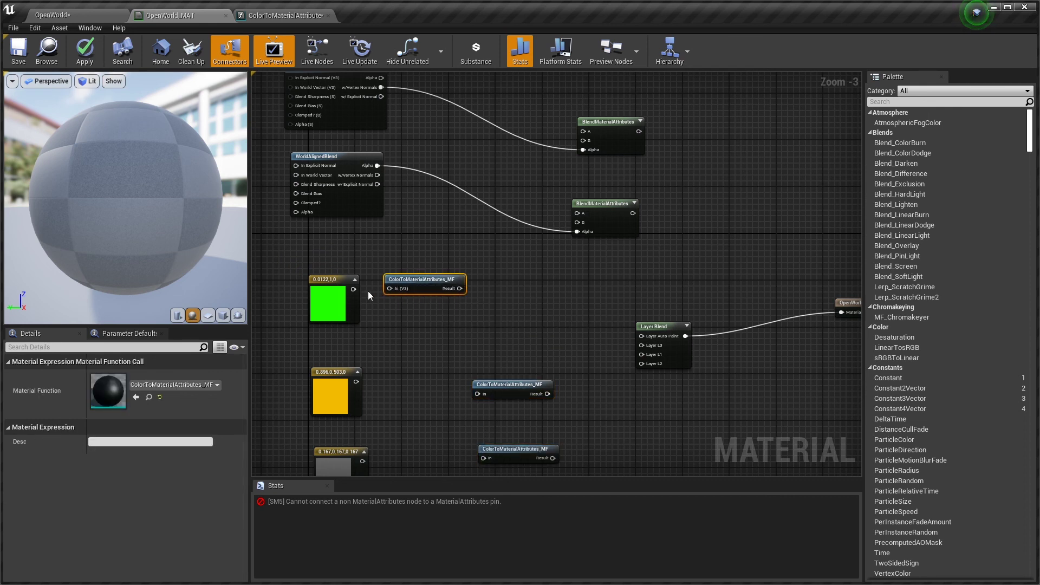
pyautogui.moveTo(351, 289); pyautogui.dragTo(388, 288)
pyautogui.moveTo(459, 288); pyautogui.dragTo(583, 131)
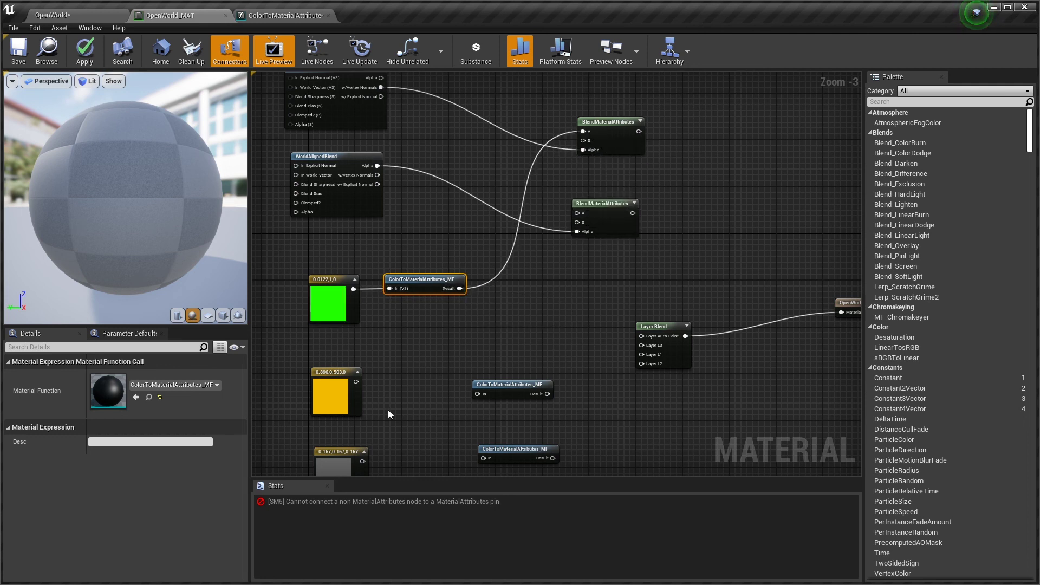
# - Place the second ColorToMaterialAttributes_MF beside the orange constant, feed it that colour, and connect its Result to the upper BlendMaterialAttributes' B input
pyautogui.moveTo(513, 392); pyautogui.dragTo(426, 376)
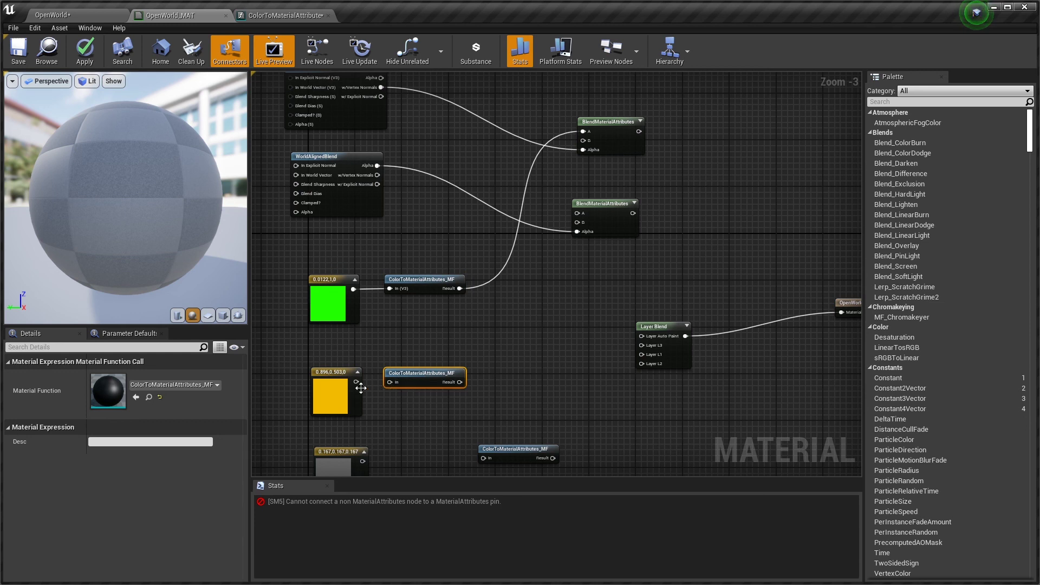
pyautogui.moveTo(356, 381); pyautogui.dragTo(390, 382)
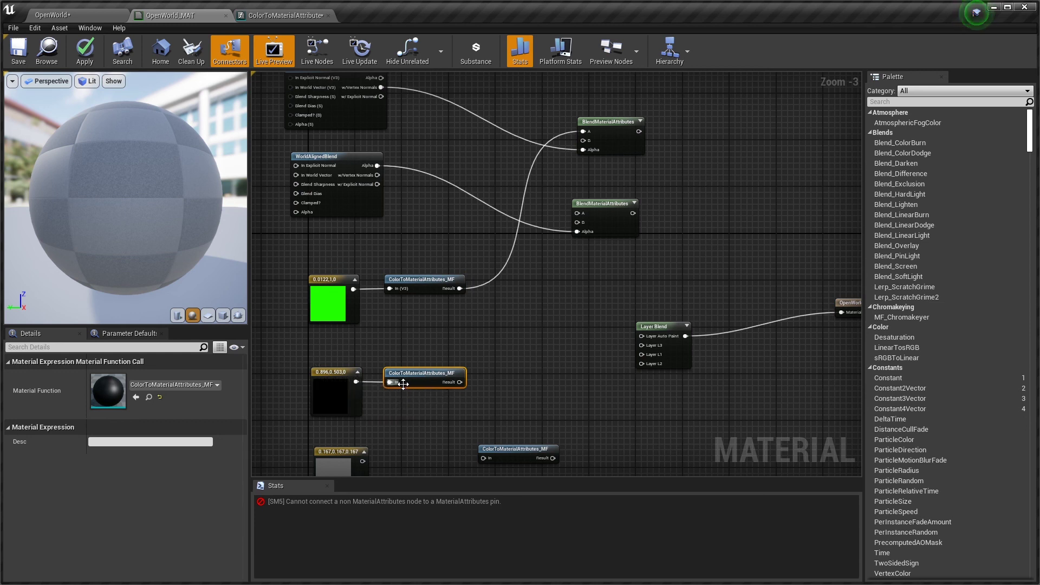
pyautogui.moveTo(460, 381); pyautogui.dragTo(585, 142)
# - Move the lower BlendMaterialAttributes node to the right and connect the upper one's output to its A input
pyautogui.moveTo(549, 420); pyautogui.dragTo(530, 399, button='right')
pyautogui.moveTo(589, 198); pyautogui.dragTo(658, 198)
pyautogui.moveTo(607, 117); pyautogui.dragTo(644, 199)
# - Place the third ColorToMaterialAttributes_MF beside the grey constant, feed it that colour, and connect its Result to the lower BlendMaterialAttributes' B input
pyautogui.moveTo(621, 226); pyautogui.dragTo(581, 316, button='right')
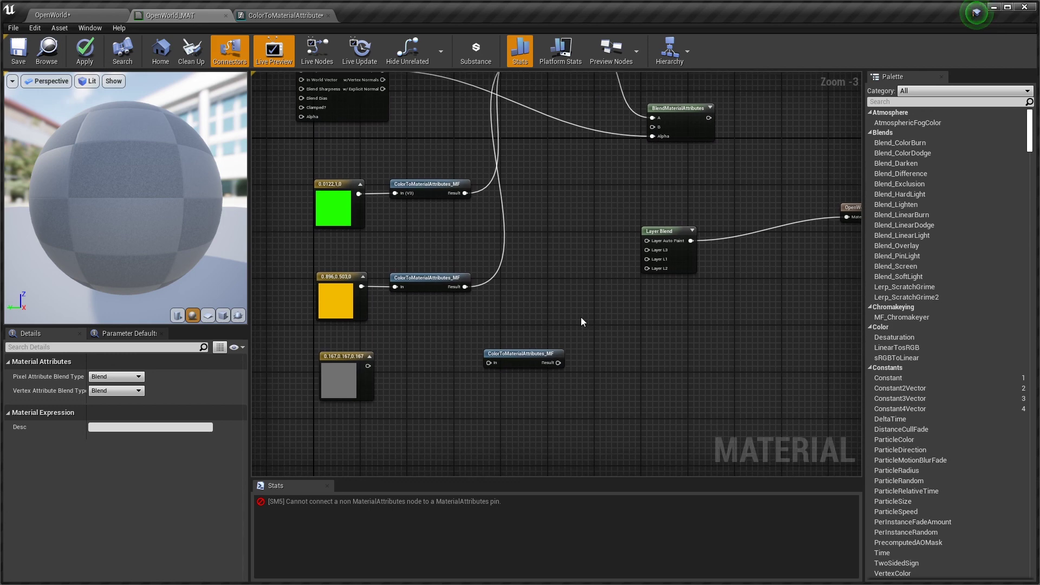
pyautogui.moveTo(522, 356); pyautogui.dragTo(444, 362)
pyautogui.moveTo(370, 367); pyautogui.dragTo(647, 104)
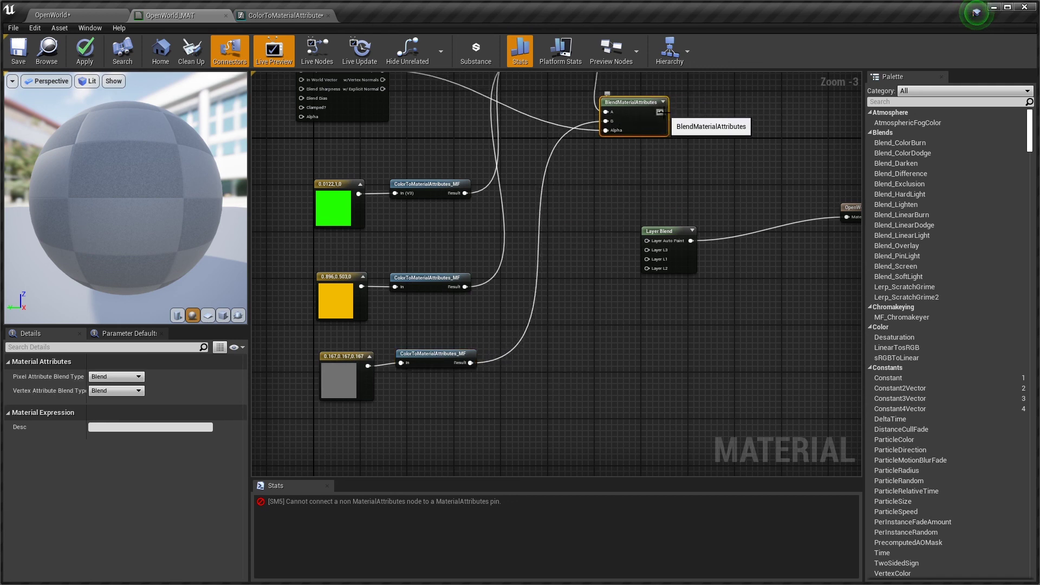
# - Connect the lower BlendMaterialAttributes output to Layer Blend's Layer Auto Paint input, and line up Layer Blend and the result node beside it
pyautogui.moveTo(660, 112)
pyautogui.mouseDown()
pyautogui.moveTo(644, 240)
pyautogui.moveTo(729, 200)
pyautogui.mouseUp()
pyautogui.moveTo(728, 201); pyautogui.dragTo(517, 241, button='right')
pyautogui.moveTo(517, 241); pyautogui.dragTo(672, 355)
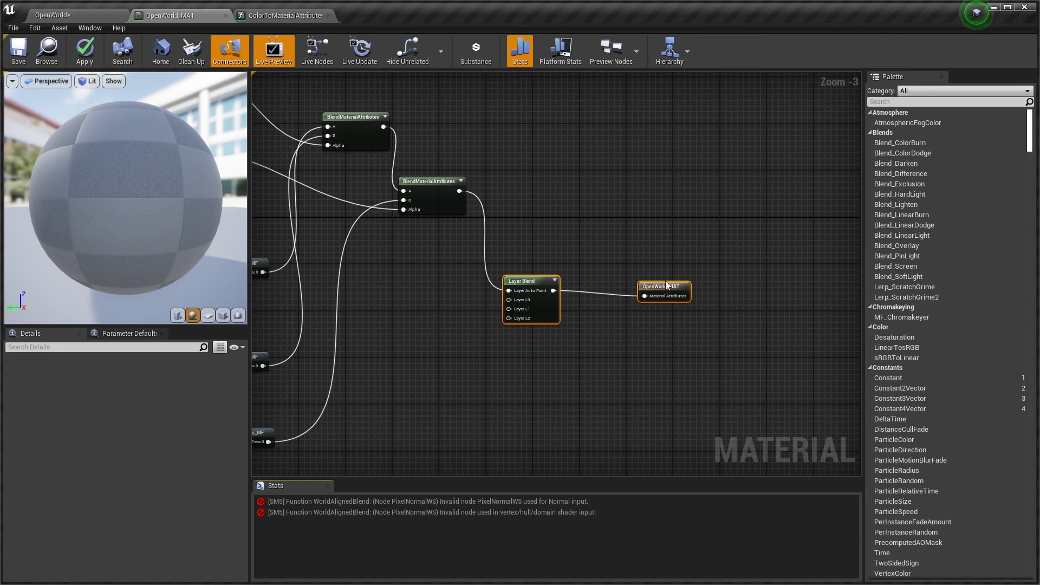
pyautogui.moveTo(706, 239); pyautogui.dragTo(706, 239)
pyautogui.moveTo(529, 260); pyautogui.dragTo(699, 187)
pyautogui.moveTo(529, 295); pyautogui.dragTo(605, 414, button='right')
pyautogui.scroll(-3, 606, 411)
pyautogui.scroll(2, 605, 411)
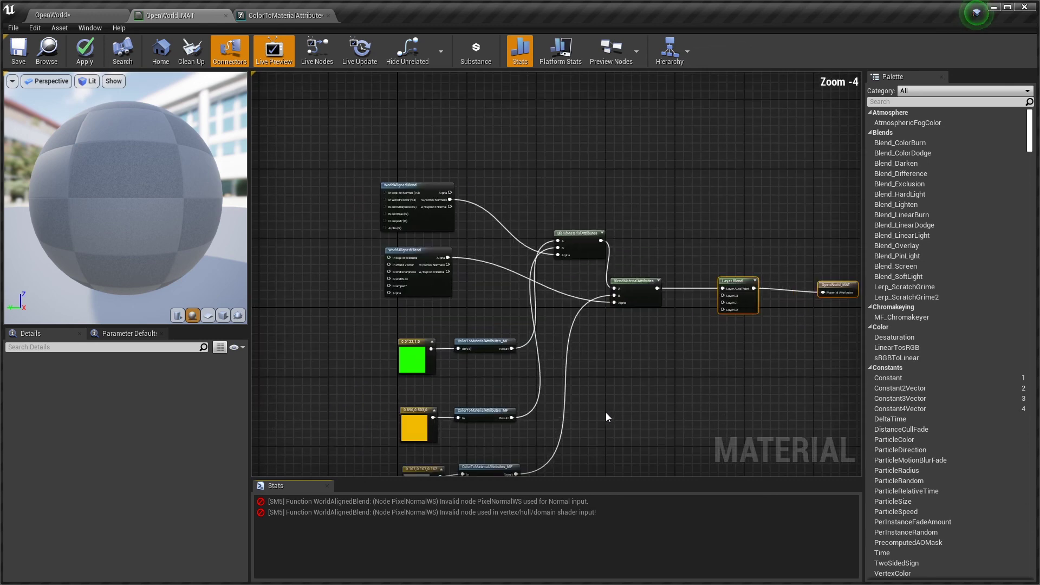
# - Examine the blend network from the WorldAlignedBlend nodes and colour constants through both BlendMaterialAttributes nodes to Layer Blend
pyautogui.scroll(2, 610, 421)
pyautogui.moveTo(606, 386); pyautogui.dragTo(663, 447, button='right')
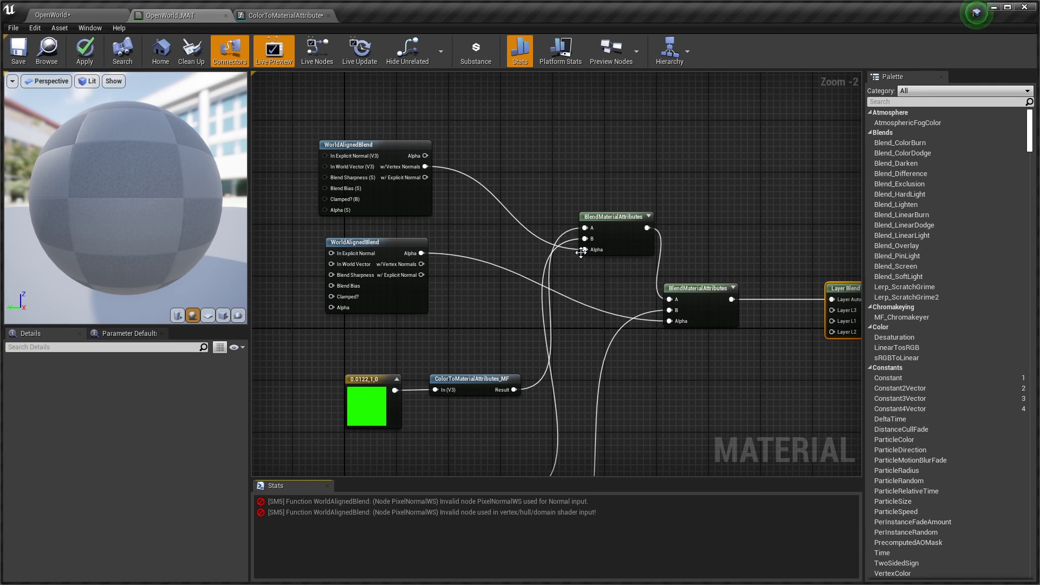
pyautogui.moveTo(543, 241); pyautogui.dragTo(543, 178, button='right')
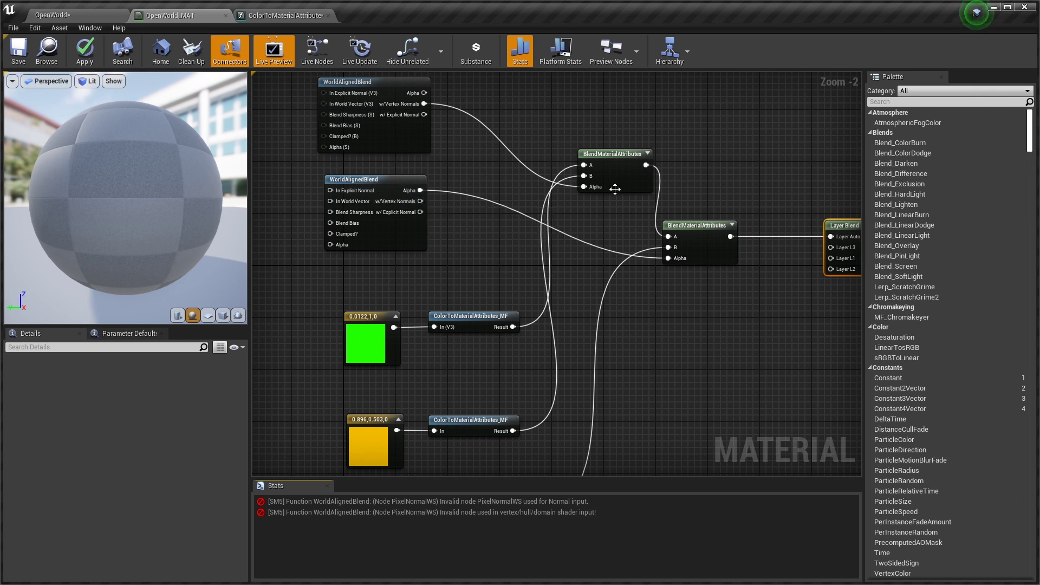
pyautogui.moveTo(628, 201); pyautogui.dragTo(568, 133, button='right')
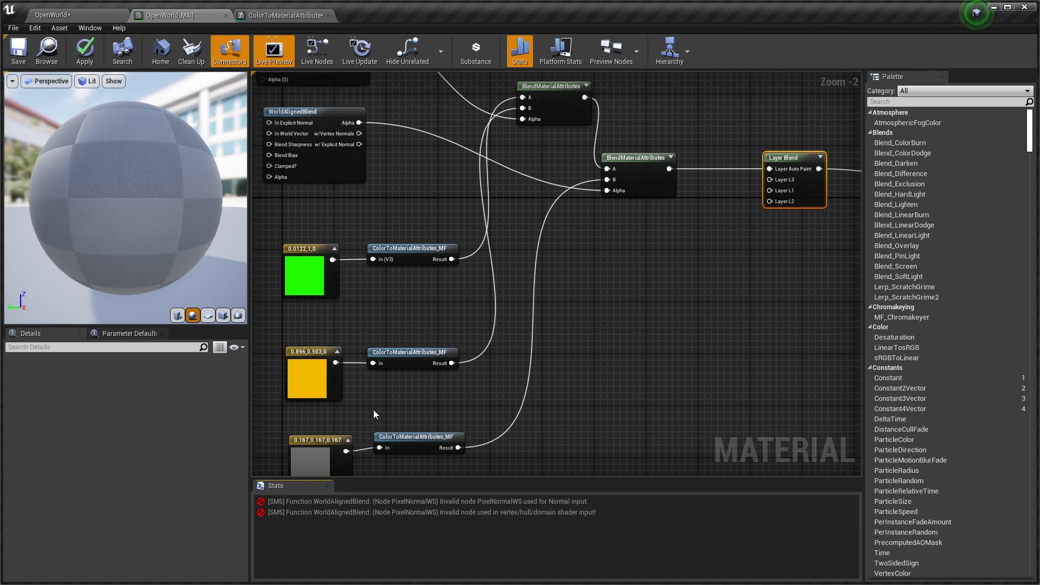
pyautogui.moveTo(649, 282); pyautogui.dragTo(597, 317, button='right')
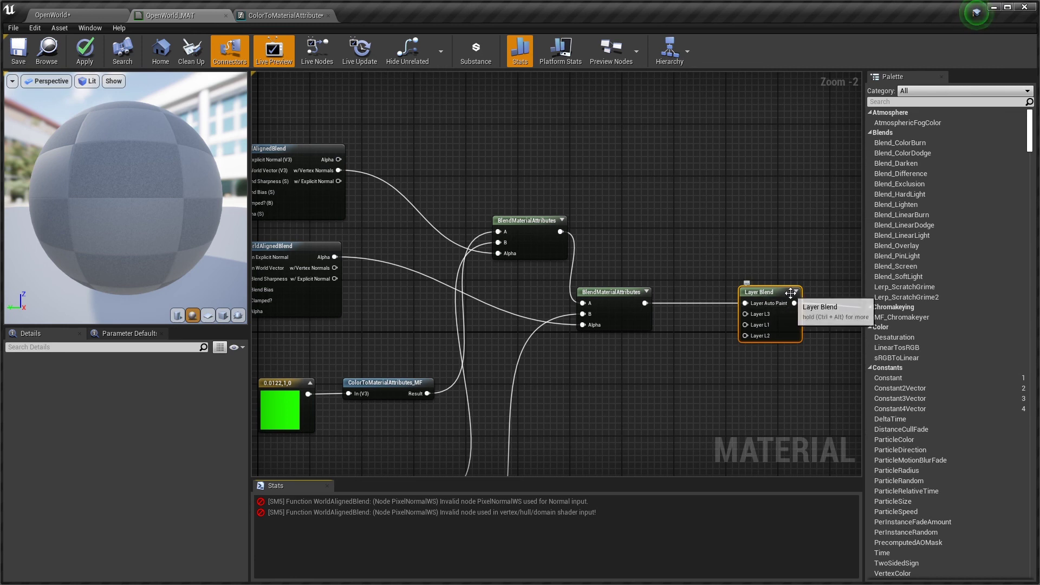
pyautogui.moveTo(685, 250); pyautogui.dragTo(815, 242, button='right')
pyautogui.moveTo(559, 322); pyautogui.dragTo(670, 320, button='right')
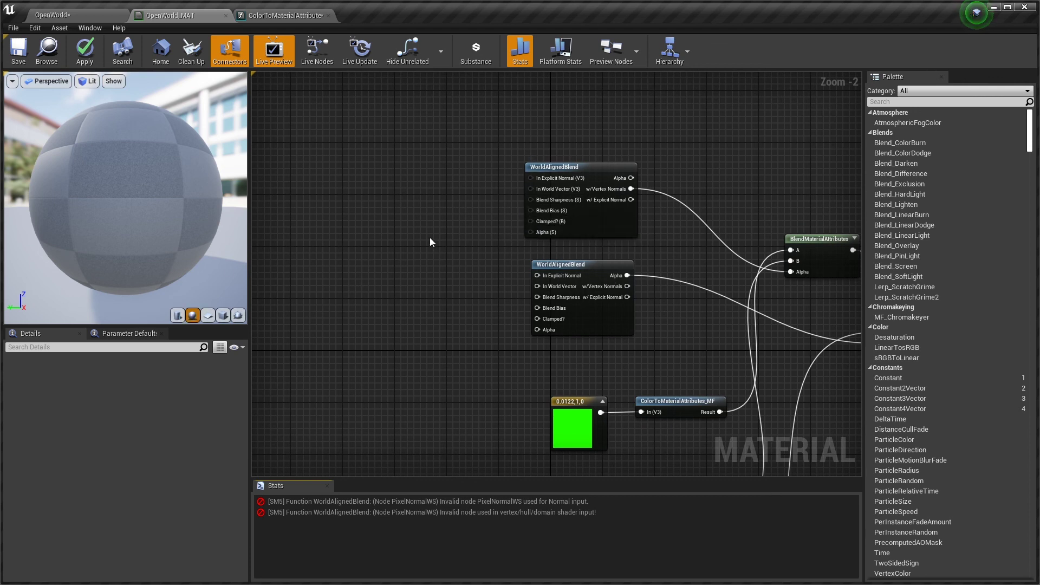
# - Promote the upper WorldAlignedBlend's Blend Sharpness input to a parameter placed beside it and name it L1 Blend Sharpness (S)
pyautogui.rightClick(533, 202)
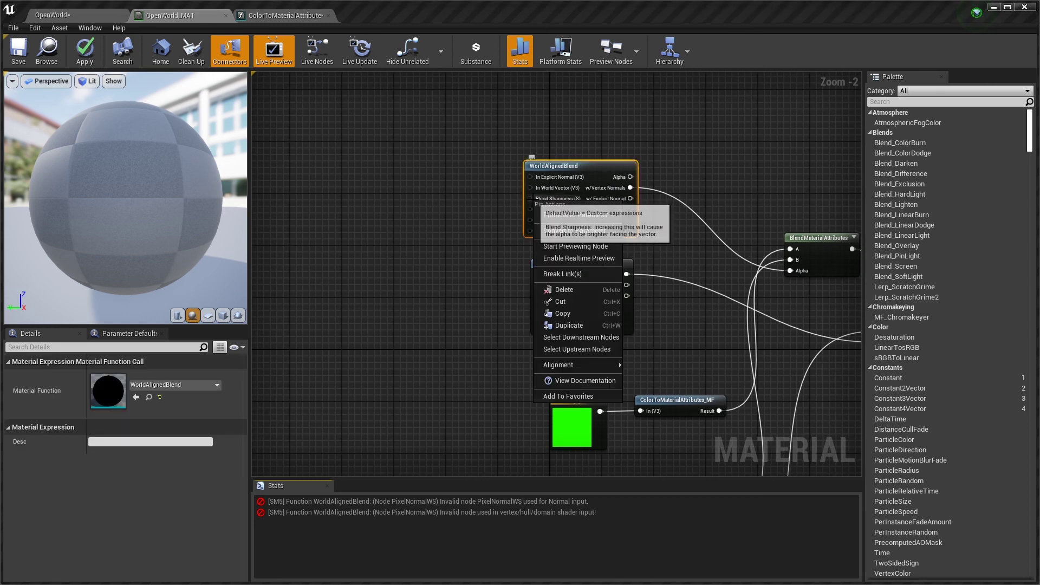
pyautogui.click(555, 215)
pyautogui.moveTo(508, 191); pyautogui.dragTo(407, 202)
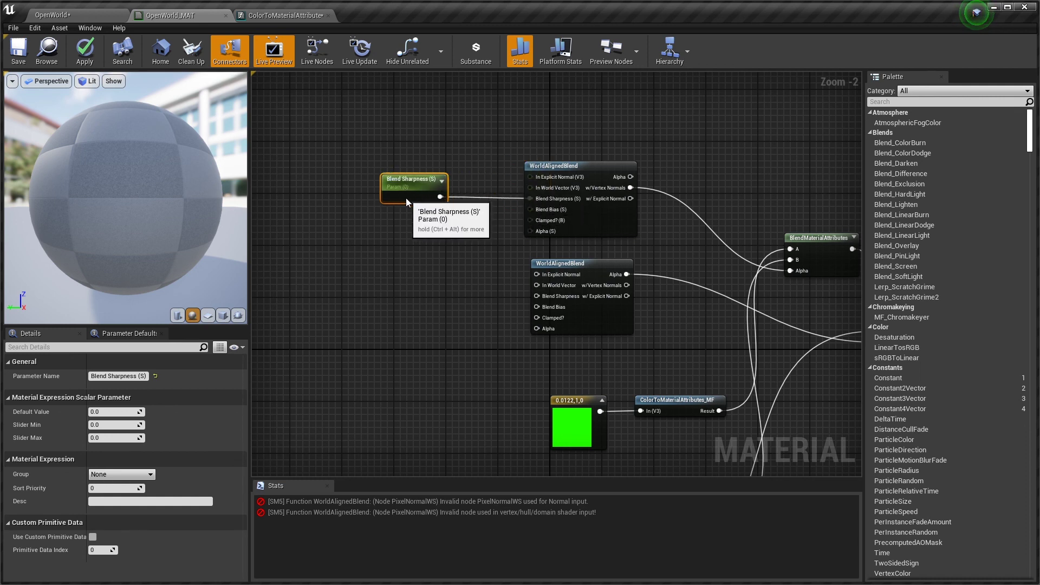
pyautogui.doubleClick(404, 179)
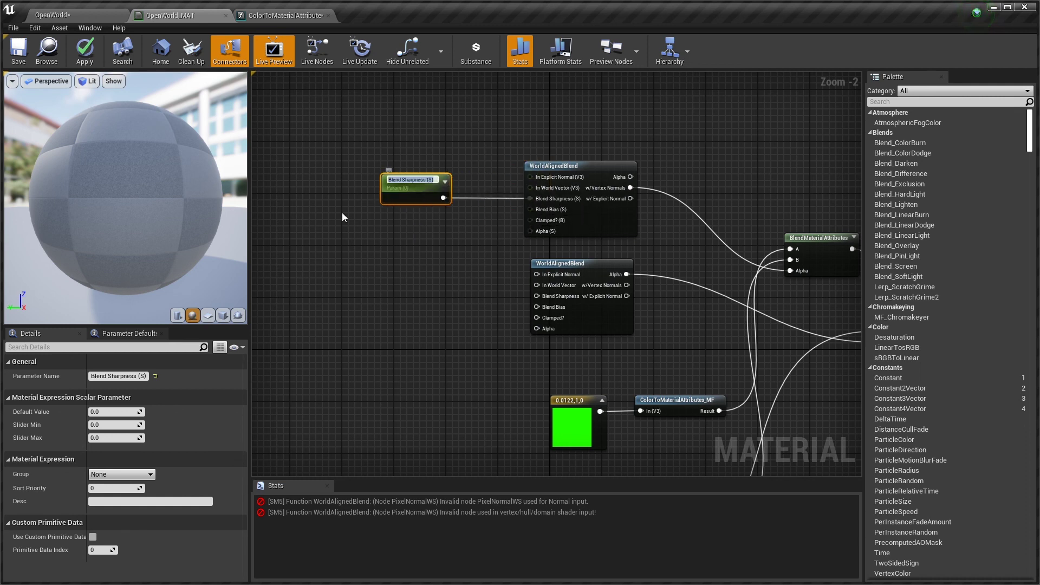
pyautogui.click(118, 376)
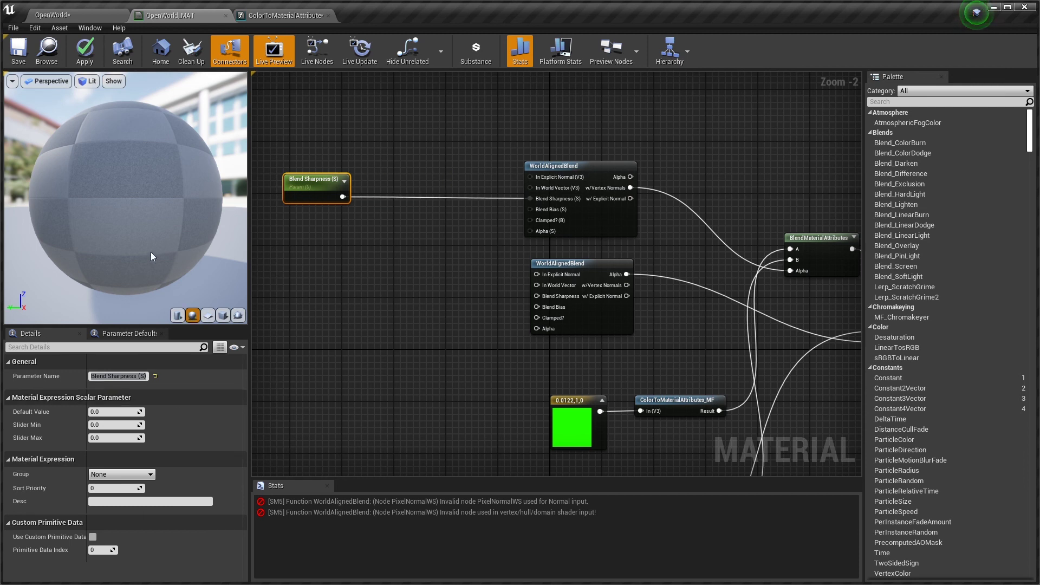
pyautogui.moveTo(315, 180); pyautogui.dragTo(437, 179)
pyautogui.click(114, 375)
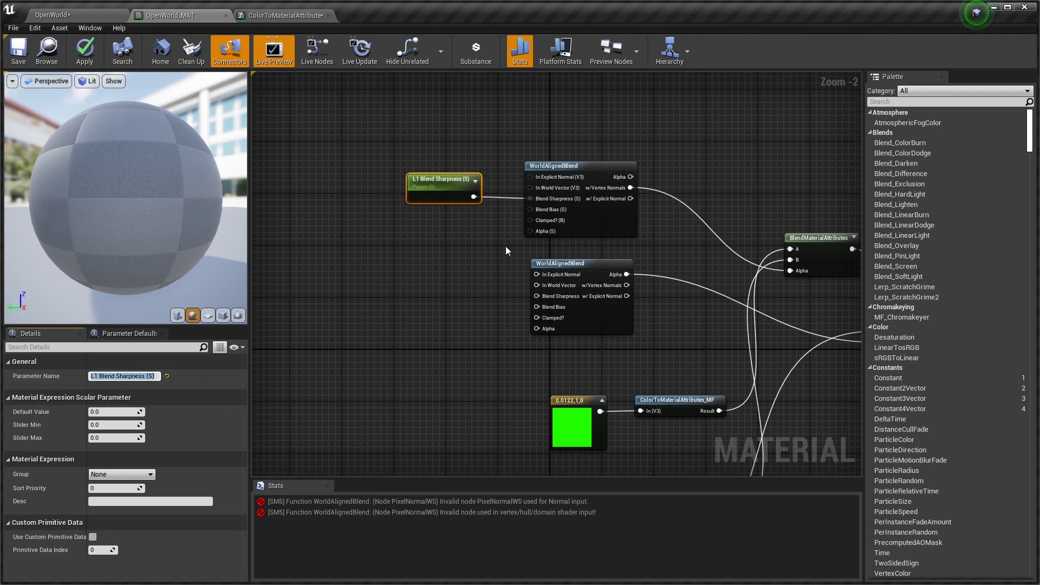
# - Promote the upper WorldAlignedBlend's Blend Bias input to a parameter placed below L1 Blend Sharpness (S) and name it L1 Blend Bias (S)
pyautogui.rightClick(540, 214)
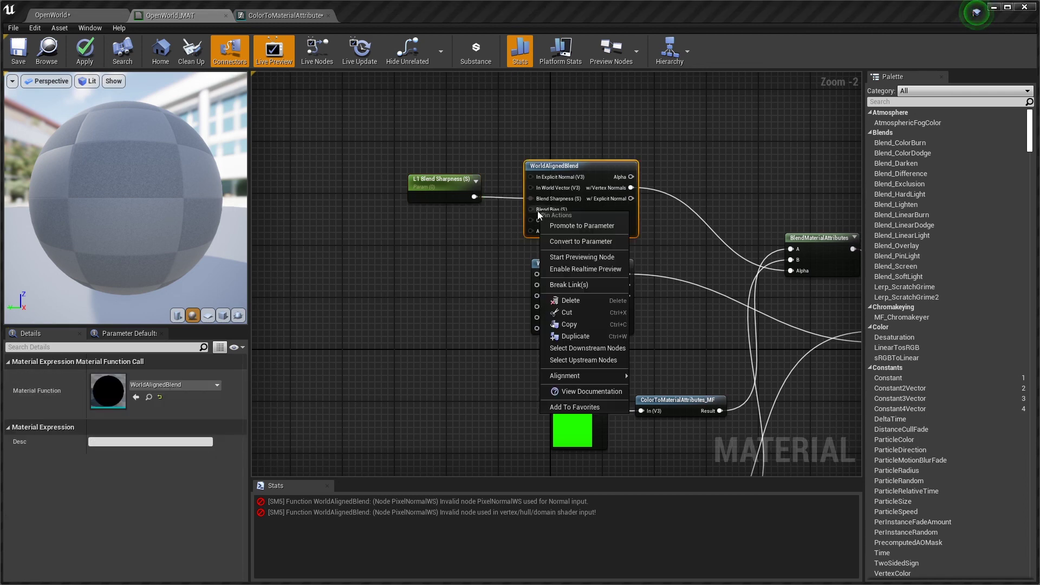
pyautogui.click(533, 212)
pyautogui.rightClick(532, 212)
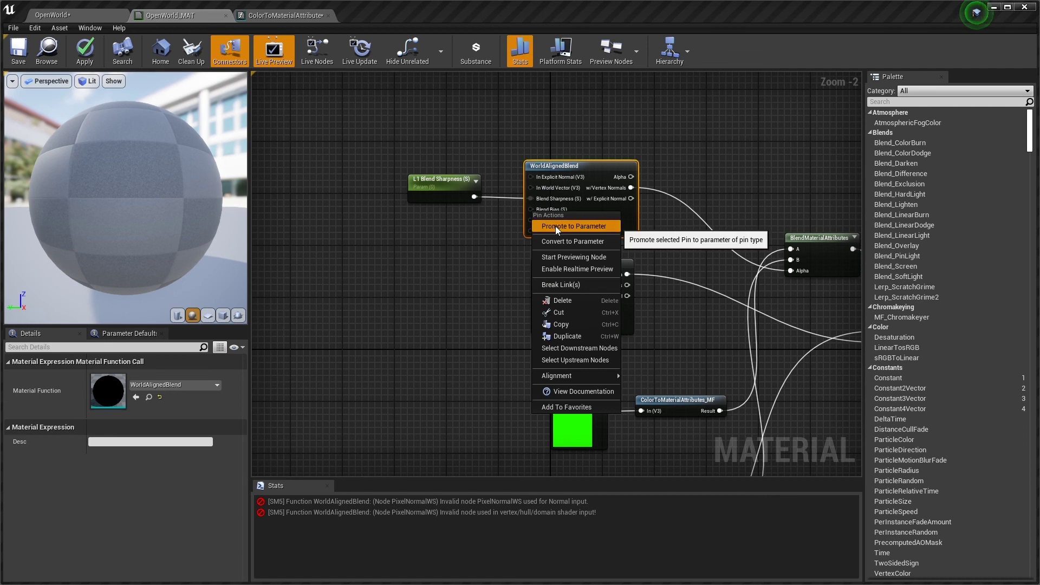
pyautogui.click(556, 227)
pyautogui.moveTo(508, 183); pyautogui.dragTo(445, 248)
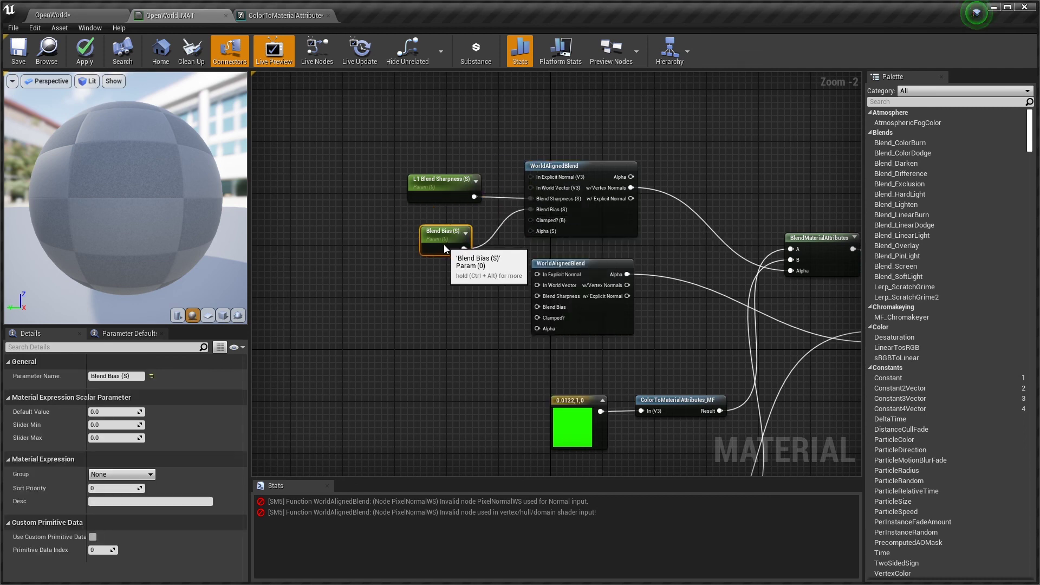
pyautogui.click(104, 377)
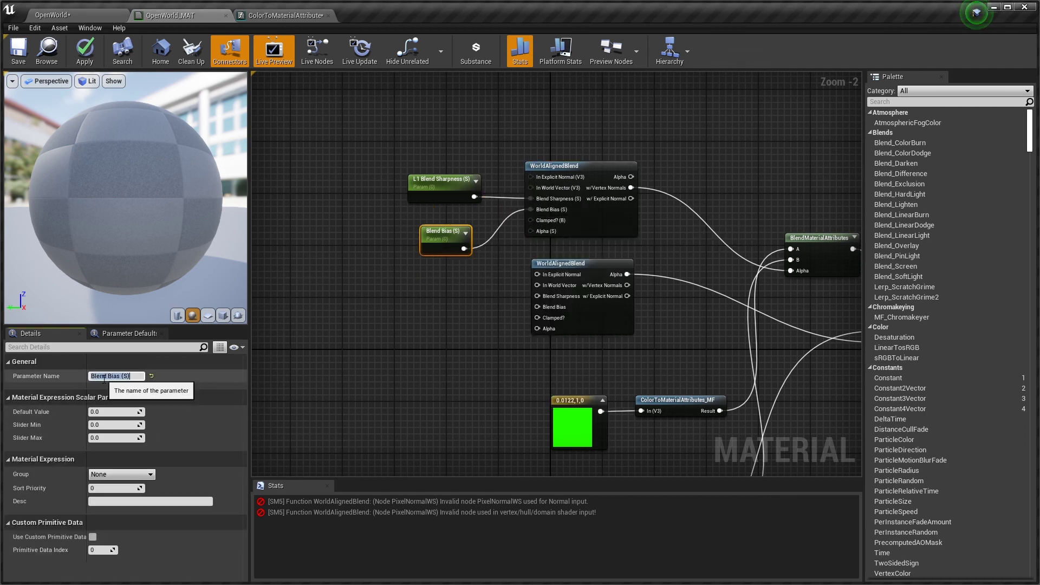
pyautogui.press('Home')
pyautogui.write('L1')
pyautogui.press('Return')
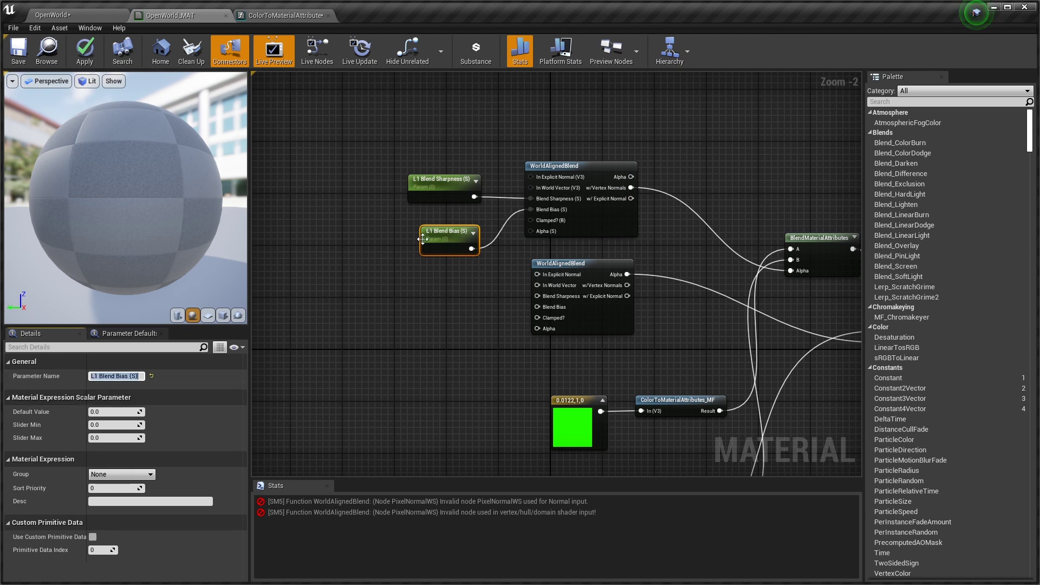
# - Try to promote the lower WorldAlignedBlend's Blend Sharpness input to a parameter
pyautogui.rightClick(537, 296)
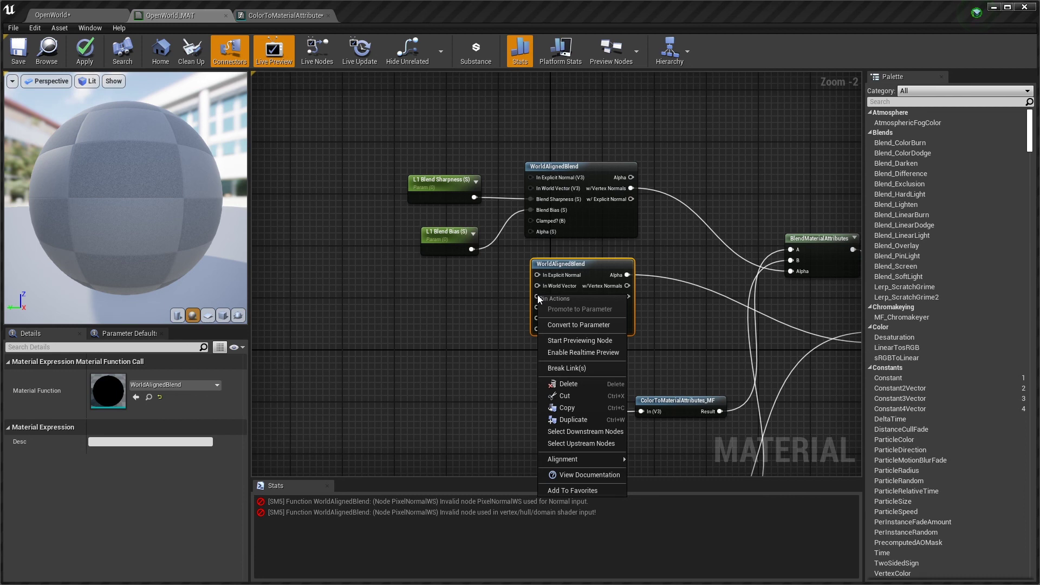
pyautogui.click(576, 340)
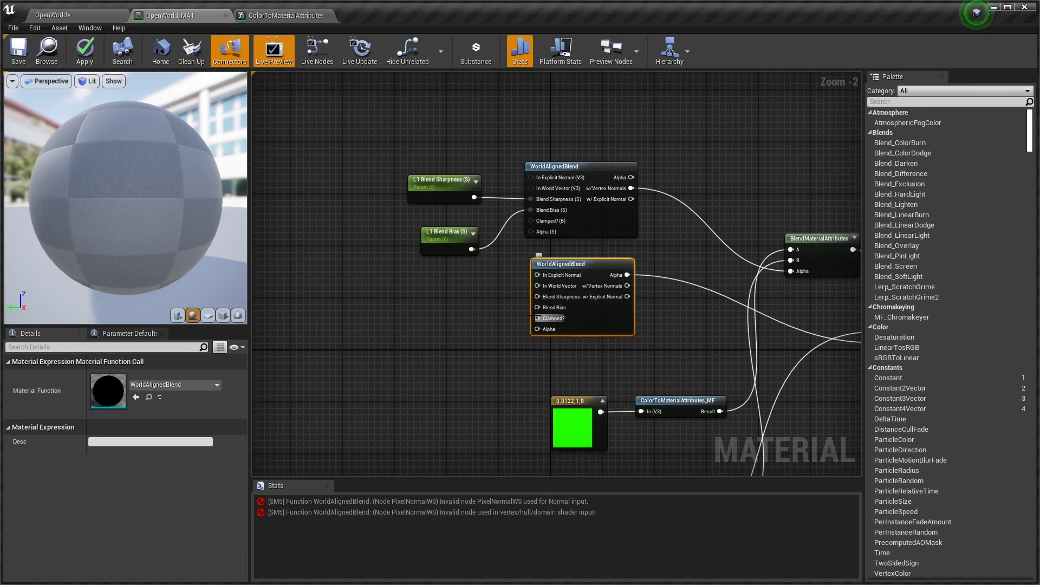
pyautogui.moveTo(574, 266)
pyautogui.mouseDown()
pyautogui.moveTo(645, 279)
pyautogui.moveTo(567, 266)
pyautogui.mouseUp()
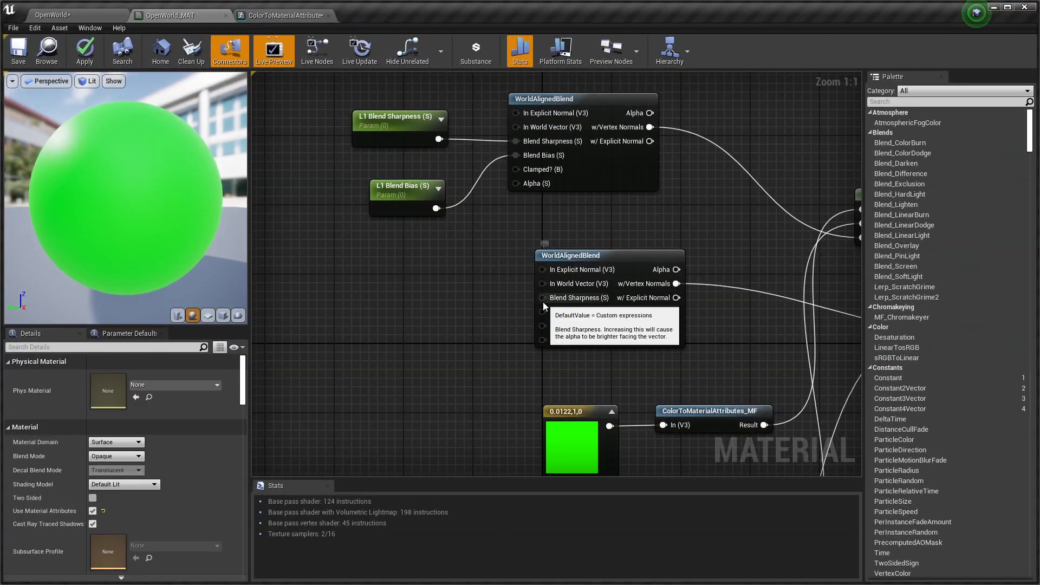
# - Promote the lower WorldAlignedBlend's Blend Sharpness input to a parameter placed beside it and name it L2 Blend Sharpness (S)
pyautogui.rightClick(543, 298)
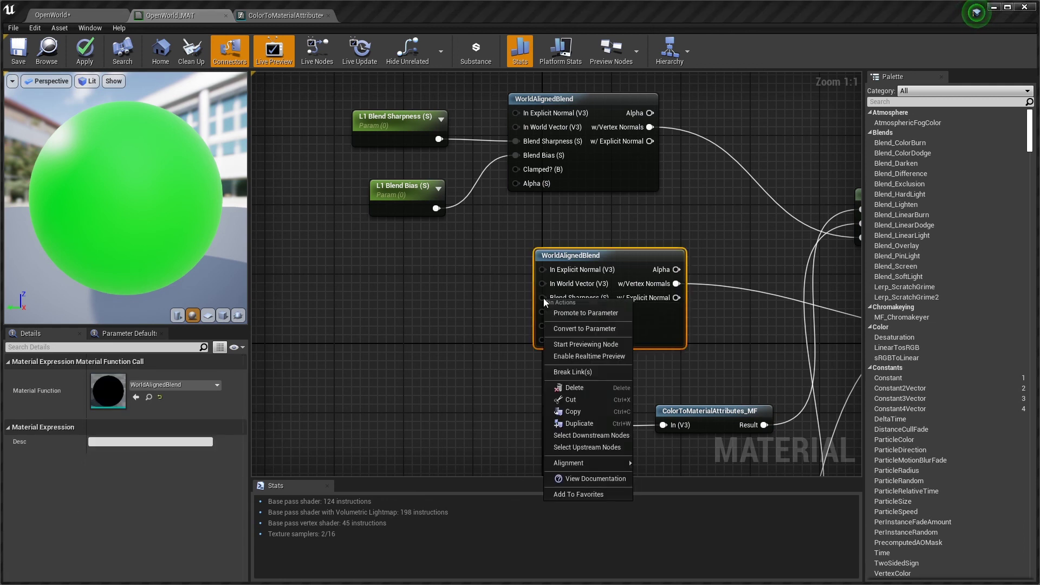
pyautogui.click(563, 313)
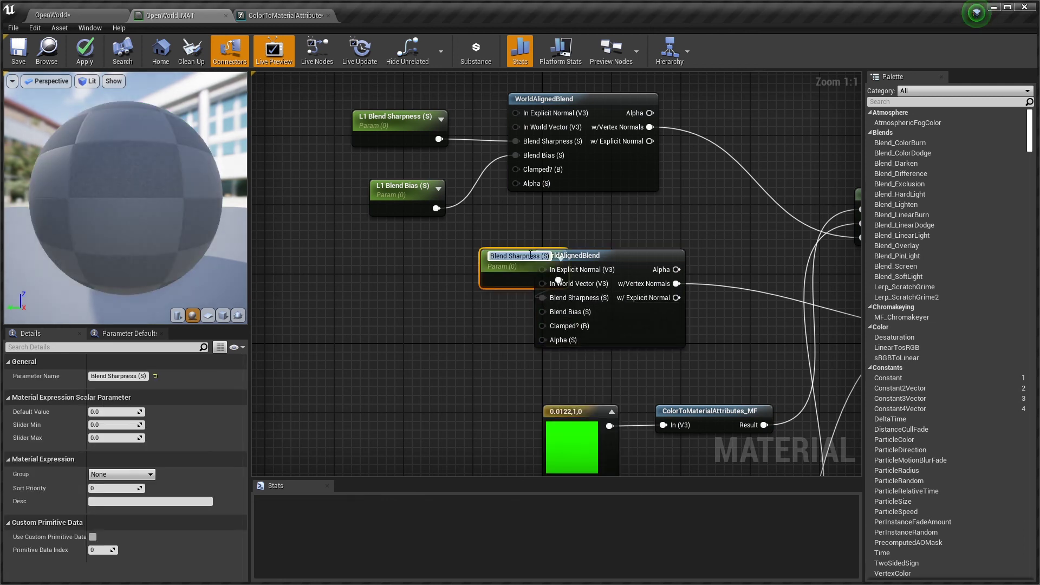
pyautogui.moveTo(518, 272); pyautogui.dragTo(379, 288)
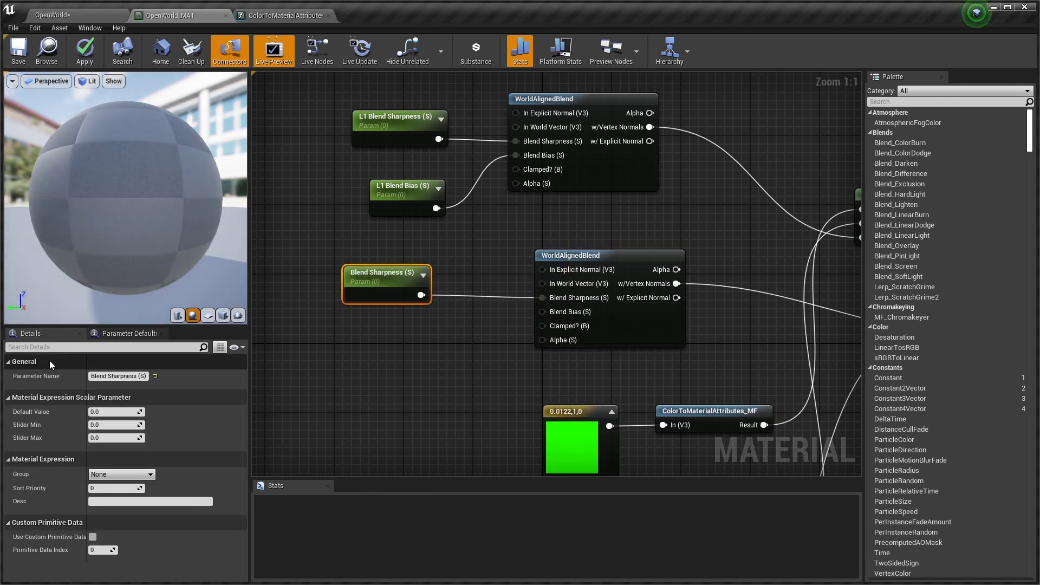
pyautogui.click(93, 377)
pyautogui.press('Home')
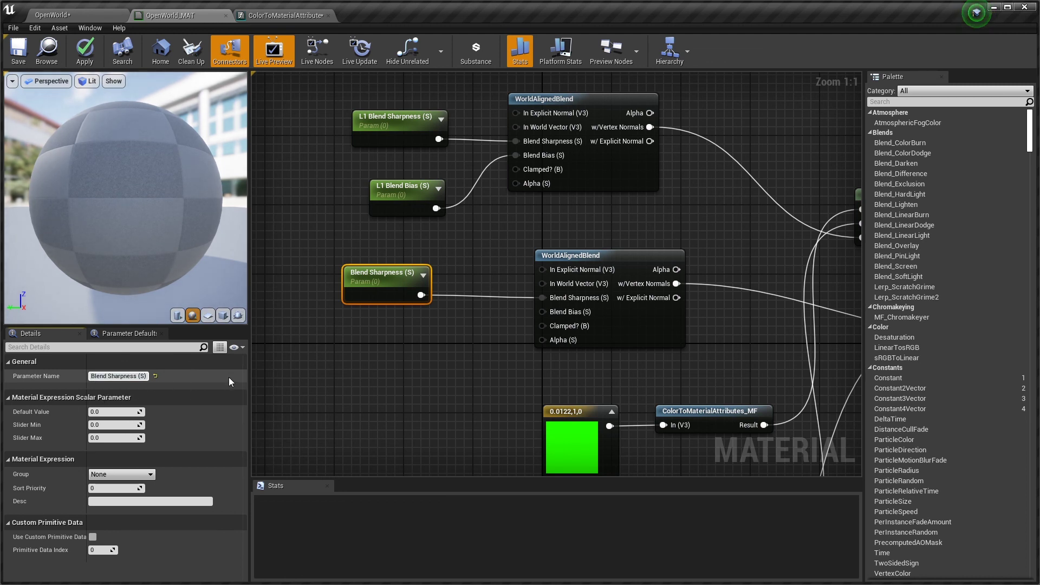
pyautogui.write('L2')
pyautogui.press('Return')
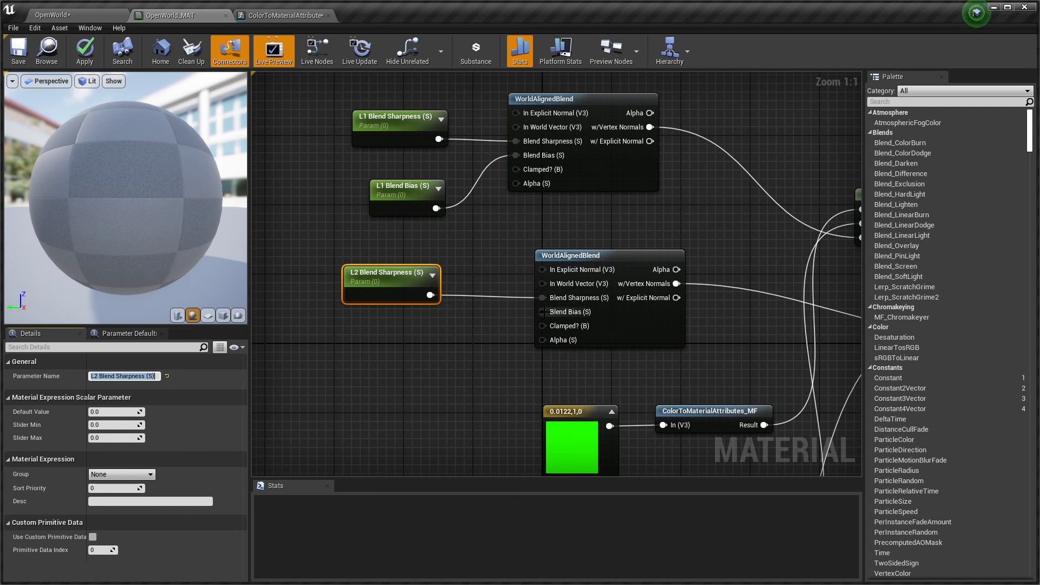
# - Promote the lower WorldAlignedBlend's Blend Bias input to a parameter placed below L2 Blend Sharpness (S) and name it L2 Blend Bias (S)
pyautogui.rightClick(545, 313)
pyautogui.click(543, 312)
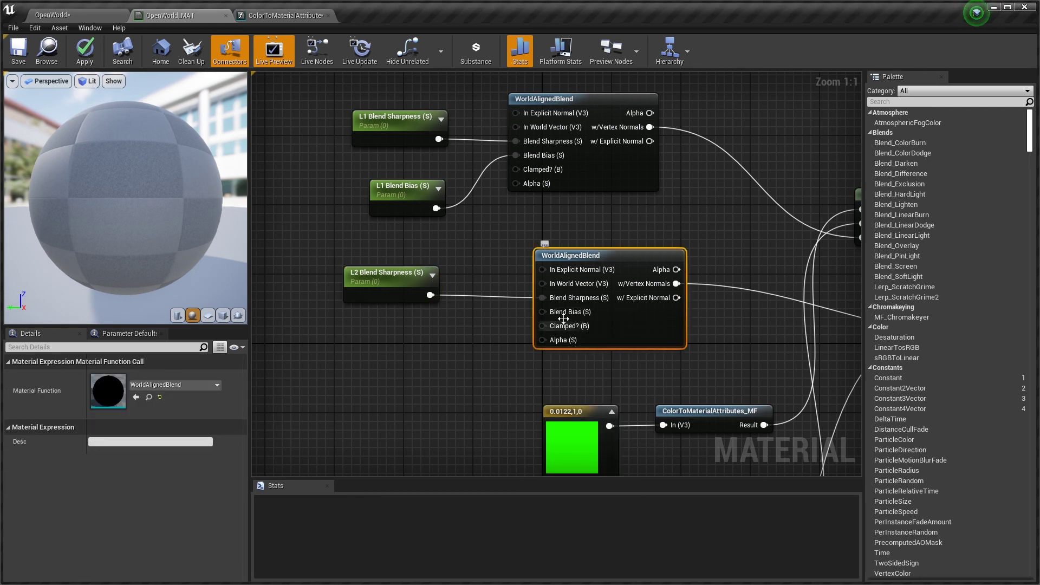
pyautogui.moveTo(543, 311); pyautogui.dragTo(546, 314, button='right')
pyautogui.click(561, 331)
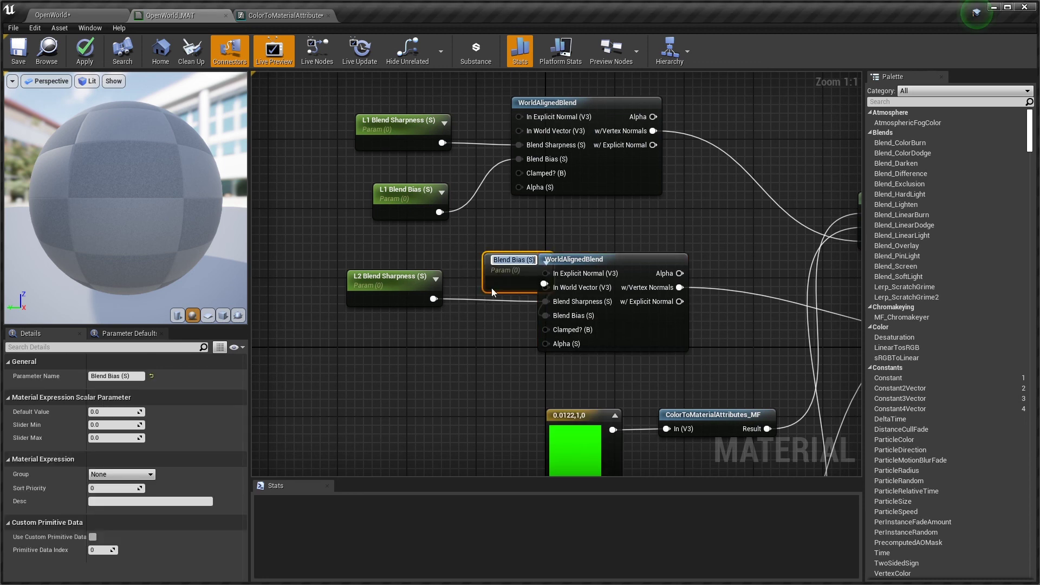
pyautogui.moveTo(513, 290); pyautogui.dragTo(376, 366)
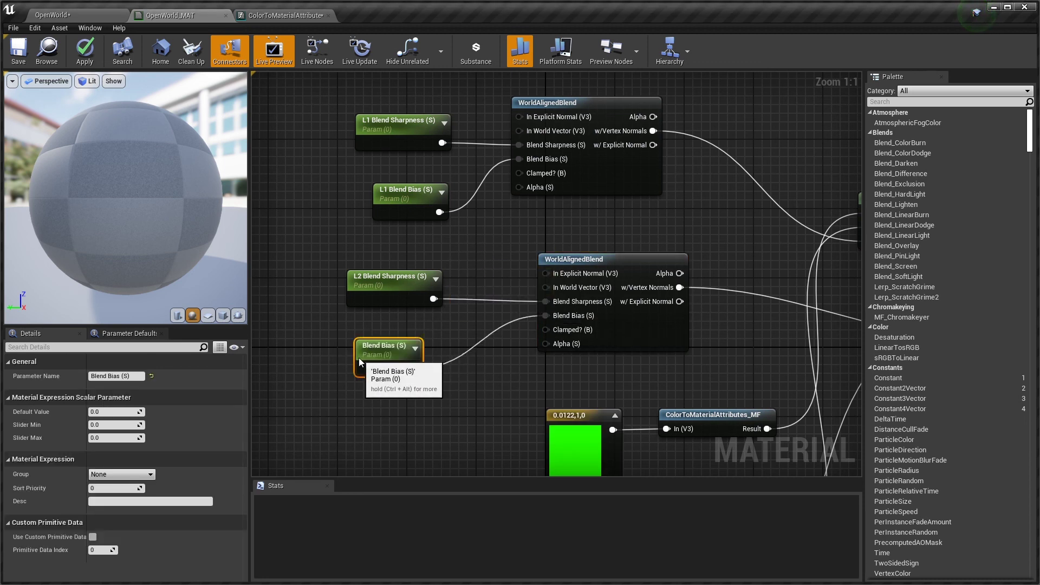
pyautogui.click(116, 376)
pyautogui.write('L2')
pyautogui.press('Return')
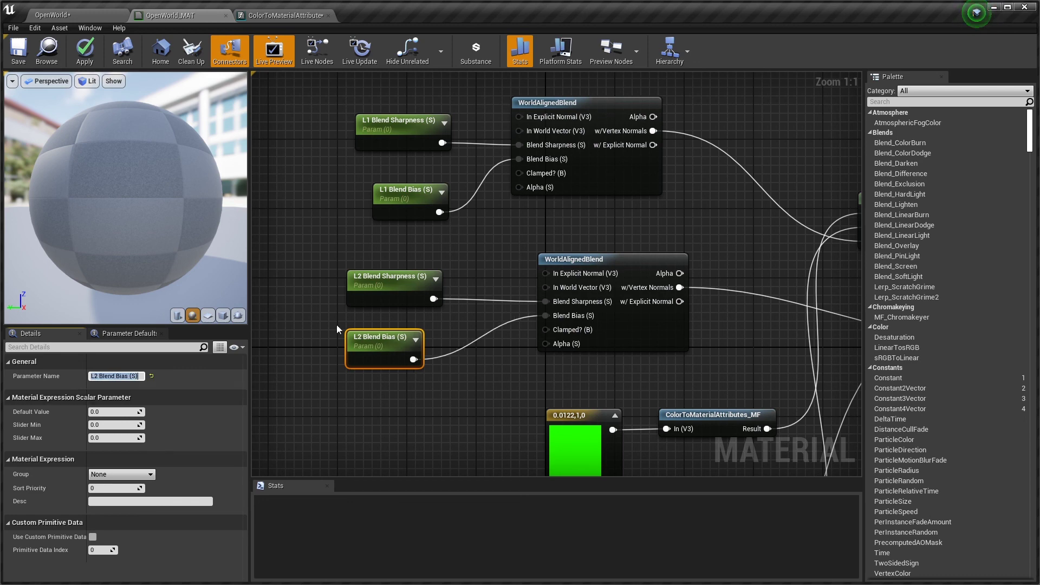
pyautogui.moveTo(856, 346); pyautogui.dragTo(255, 287, button='right')
pyautogui.moveTo(692, 318); pyautogui.dragTo(640, 349, button='right')
pyautogui.moveTo(498, 310); pyautogui.dragTo(544, 350, button='right')
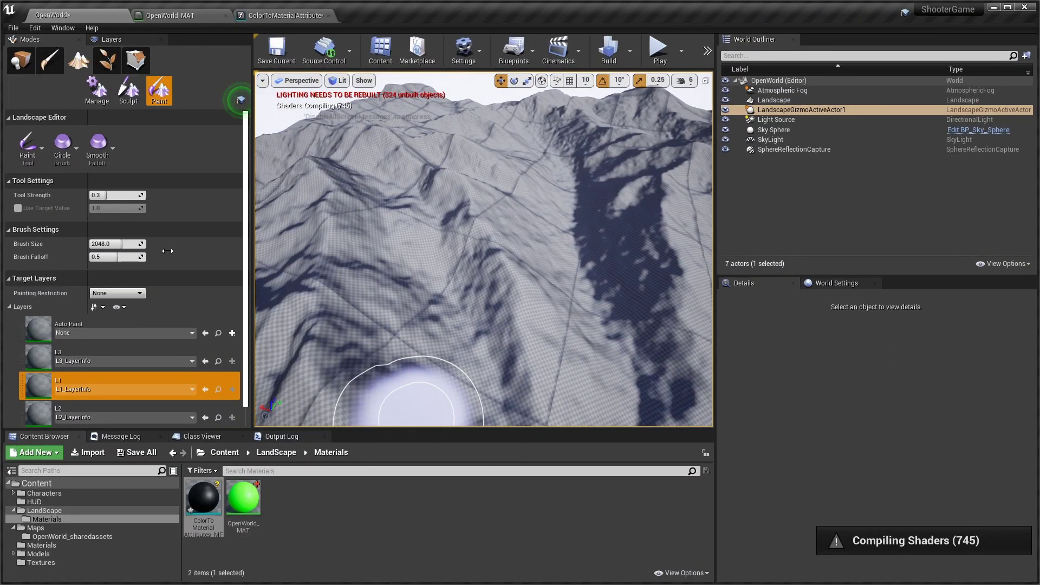
# - Create a material instance from the OpenWorld_MAT asset in the level's Materials folder and name it OpenWorld_MI
pyautogui.click(243, 501)
pyautogui.rightClick(243, 502)
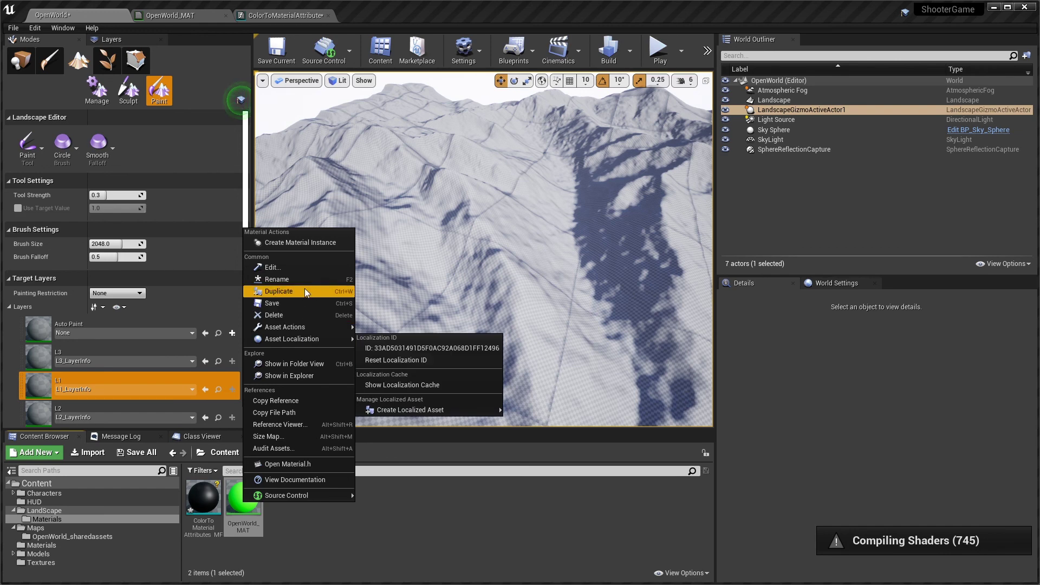
pyautogui.click(309, 243)
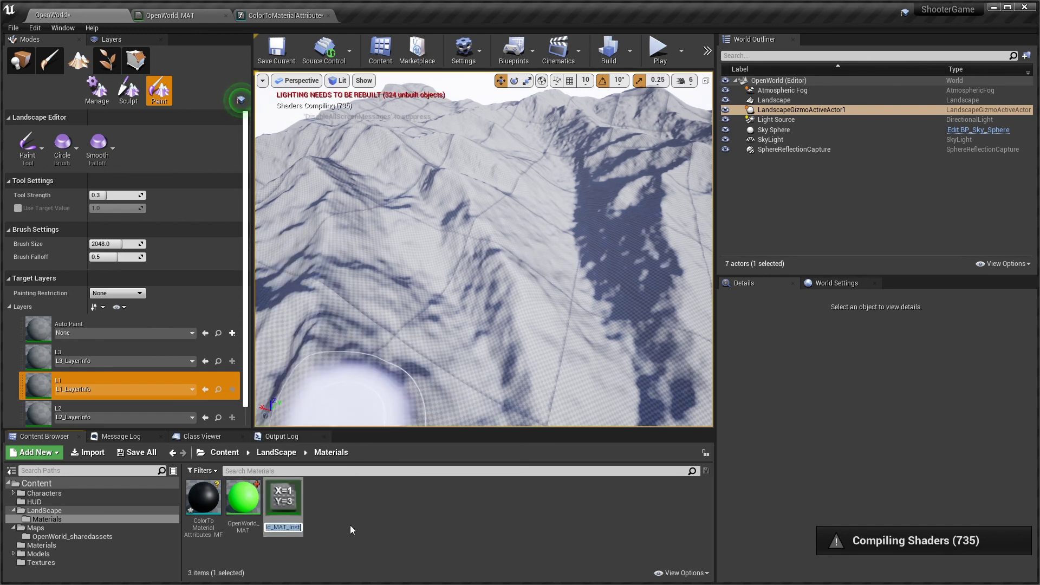
pyautogui.write('Ope')
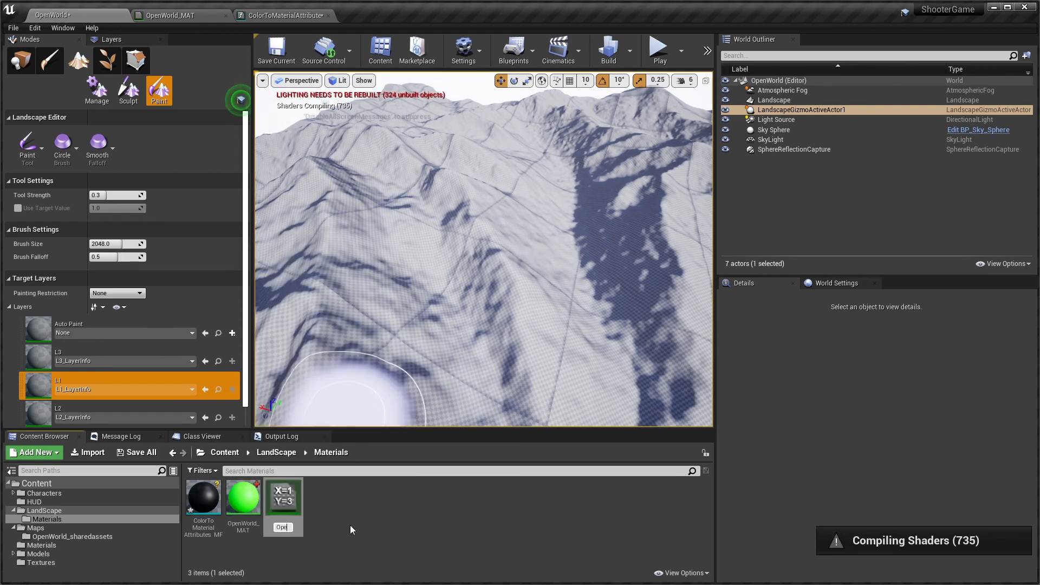
pyautogui.write('n')
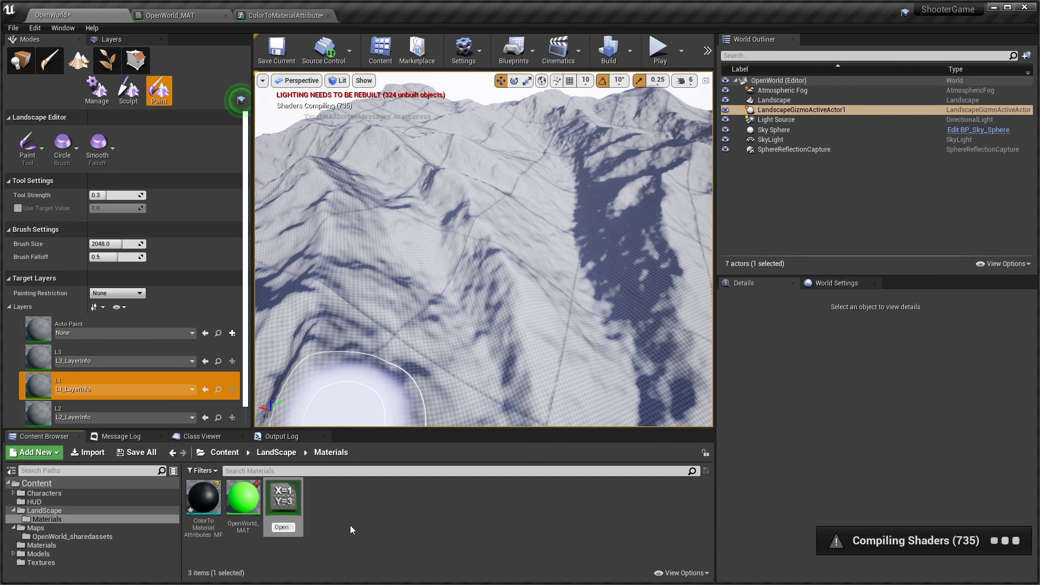
pyautogui.write('World_MI')
pyautogui.press('Return')
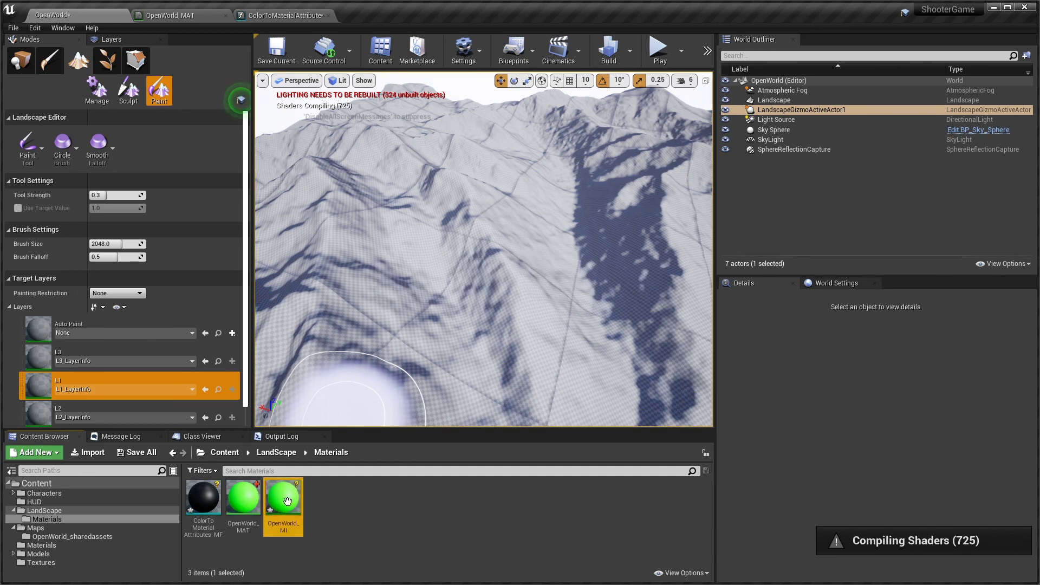
# - Open the OpenWorld_MI material instance and enable its L1 and L2 Blend Bias and Blend Sharpness parameters
pyautogui.doubleClick(284, 500)
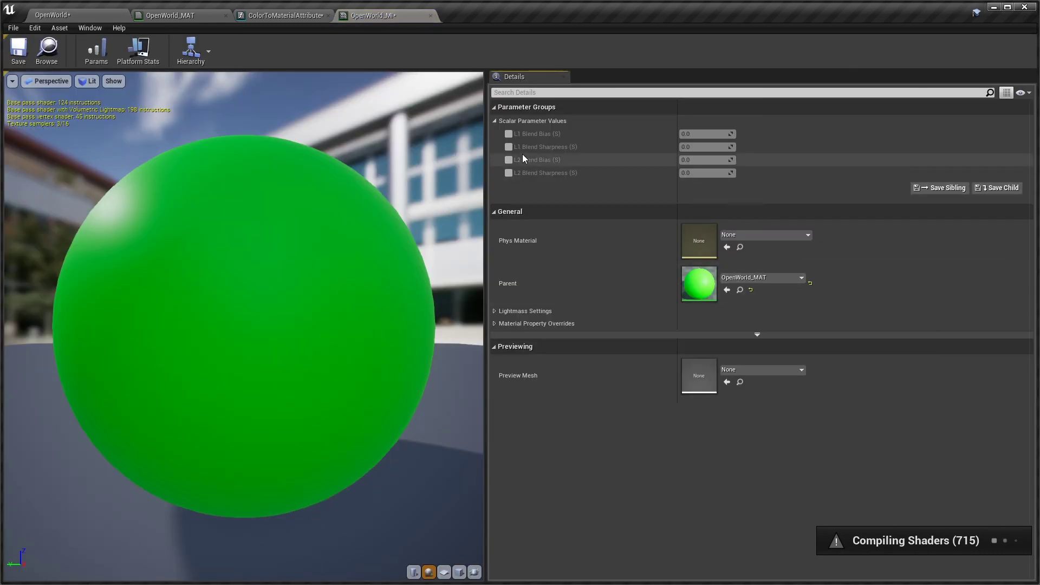
pyautogui.click(508, 133)
pyautogui.click(509, 147)
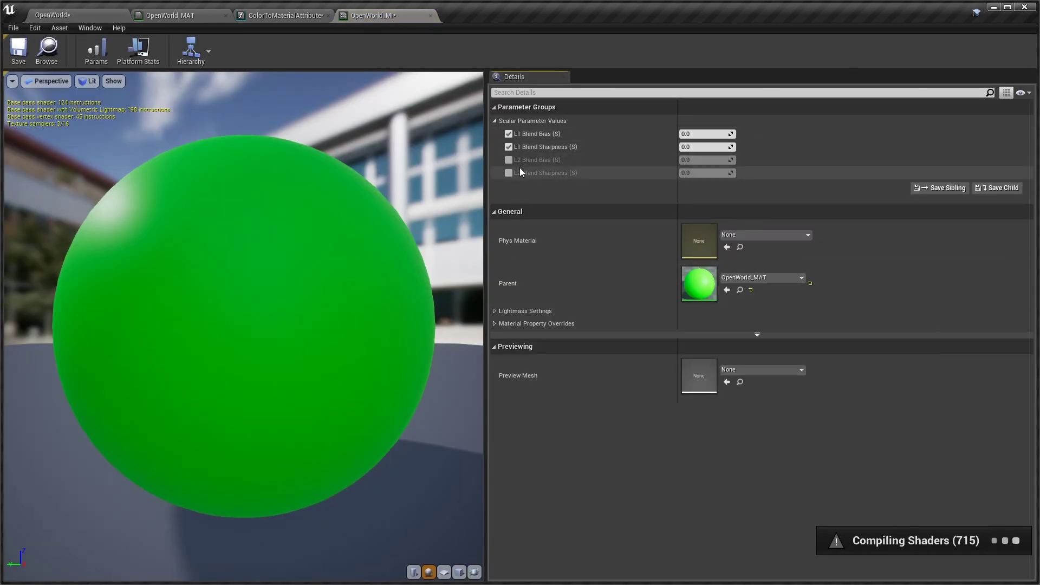
pyautogui.click(509, 172)
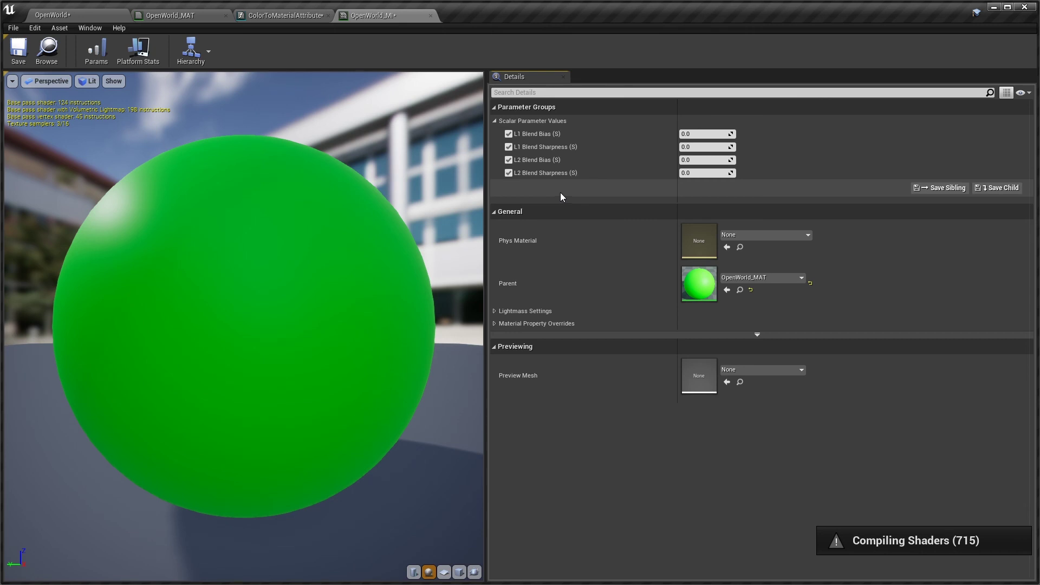
# - Set L1 Blend Bias to 5 and L1 Blend Sharpness to about 42.77 in the material instance
pyautogui.click(697, 133)
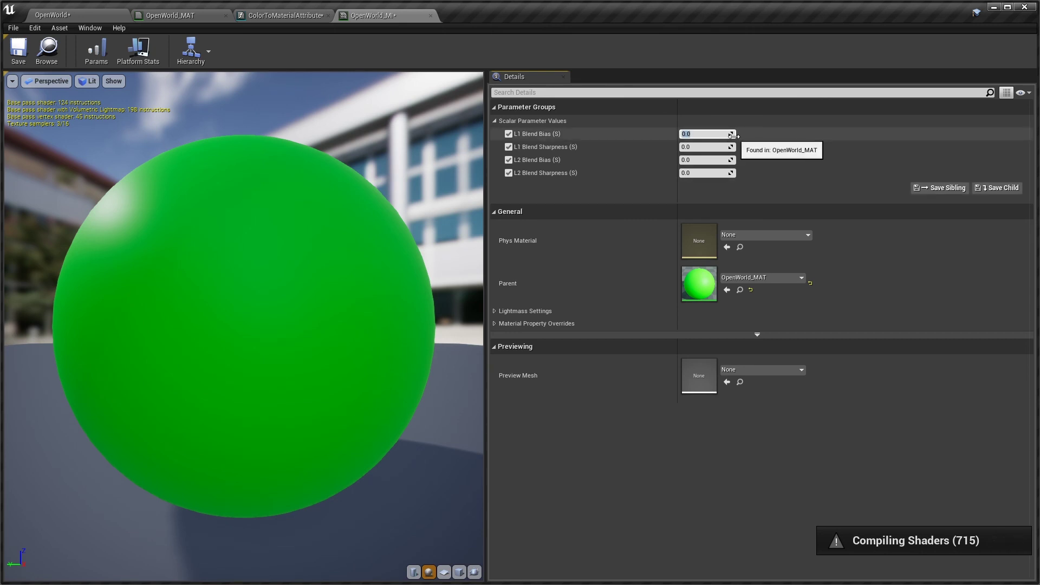
pyautogui.write('5')
pyautogui.click(696, 146)
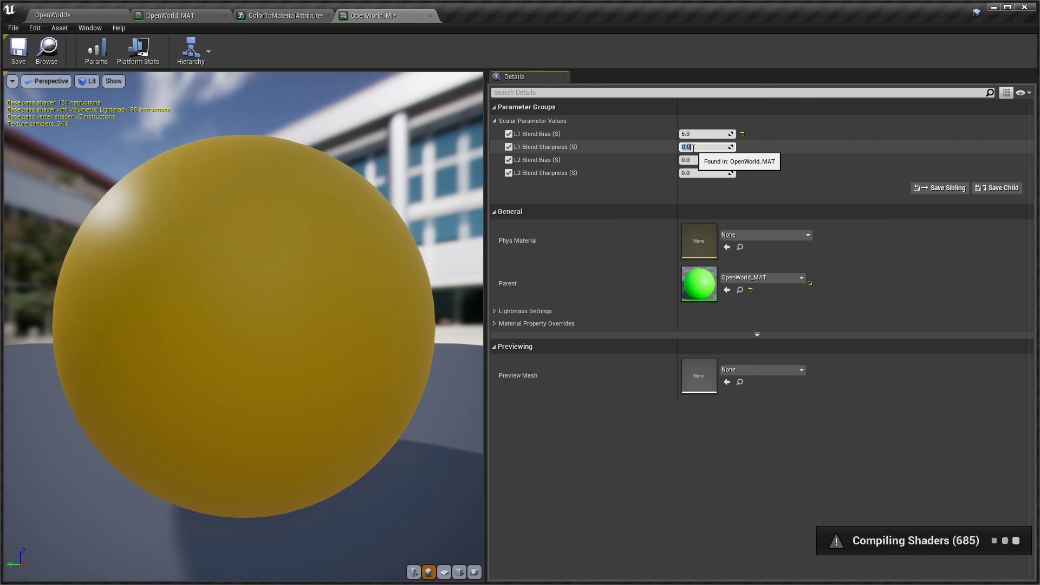
pyautogui.write('0.733333')
pyautogui.press('Return')
pyautogui.moveTo(704, 147); pyautogui.dragTo(745, 147)
# - Set L2 Blend Bias to 5 and raise L2 Blend Sharpness to about 79836
pyautogui.click(706, 160)
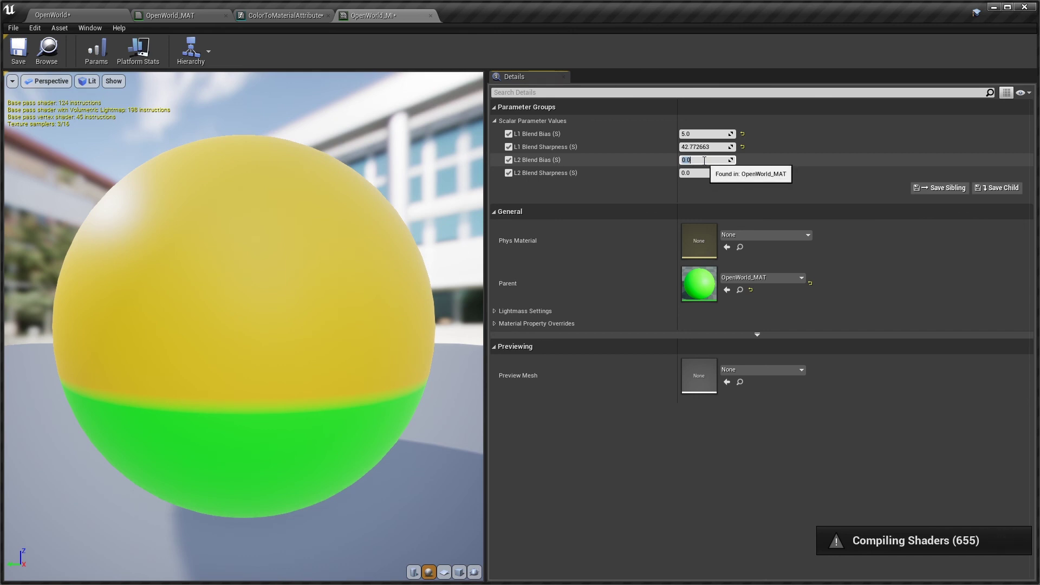
pyautogui.write('5')
pyautogui.press('Return')
pyautogui.click(687, 174)
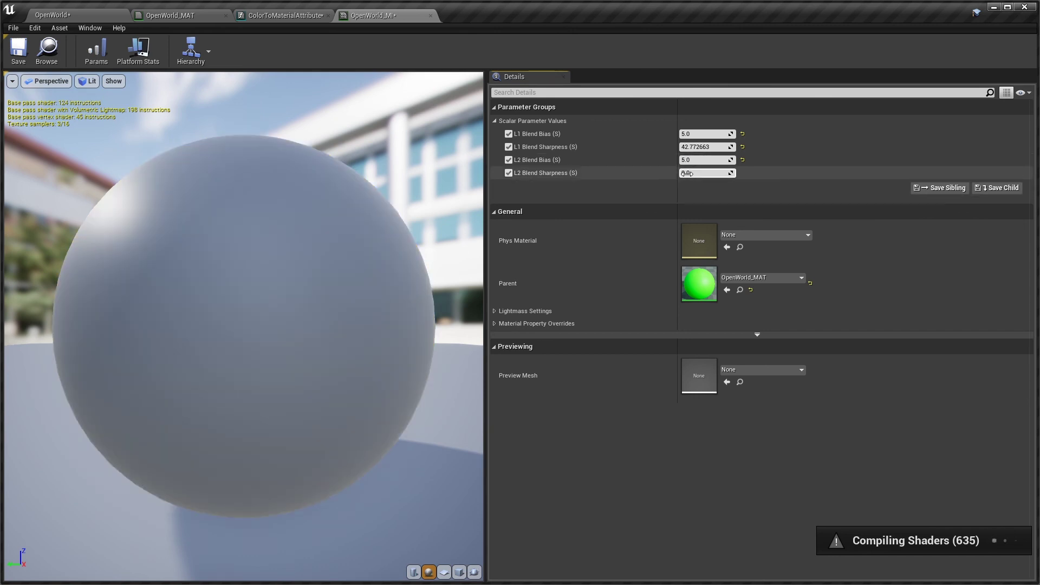
pyautogui.moveTo(686, 173); pyautogui.dragTo(797, 173)
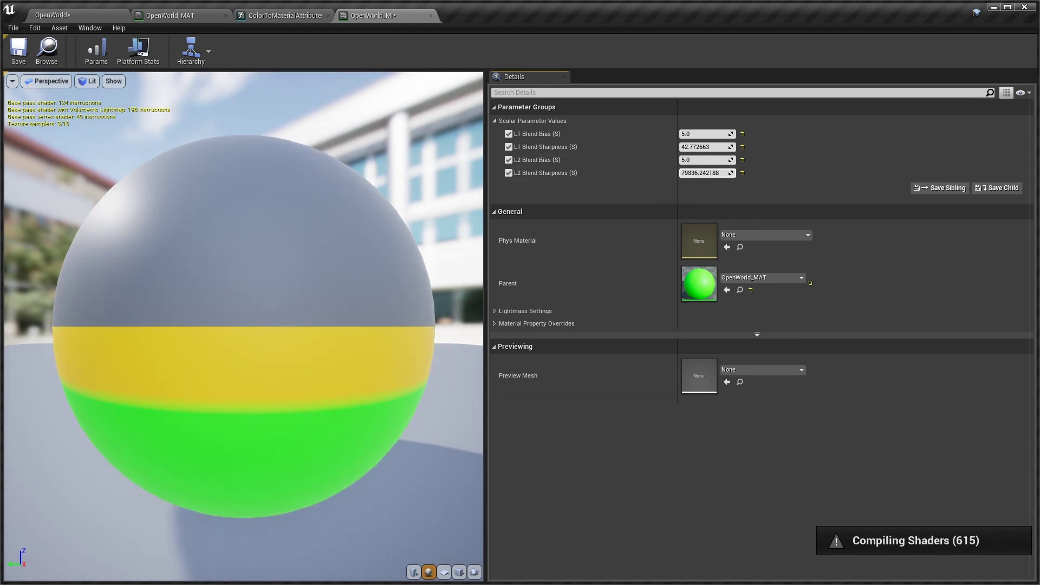
# - Retune the blending with L1 Blend Sharpness about 72.38, L2 Blend Bias 5 and L2 Blend Sharpness about 105644.77
pyautogui.moveTo(704, 147)
pyautogui.mouseDown()
pyautogui.moveTo(688, 147)
pyautogui.moveTo(715, 173)
pyautogui.moveTo(690, 160)
pyautogui.mouseUp()
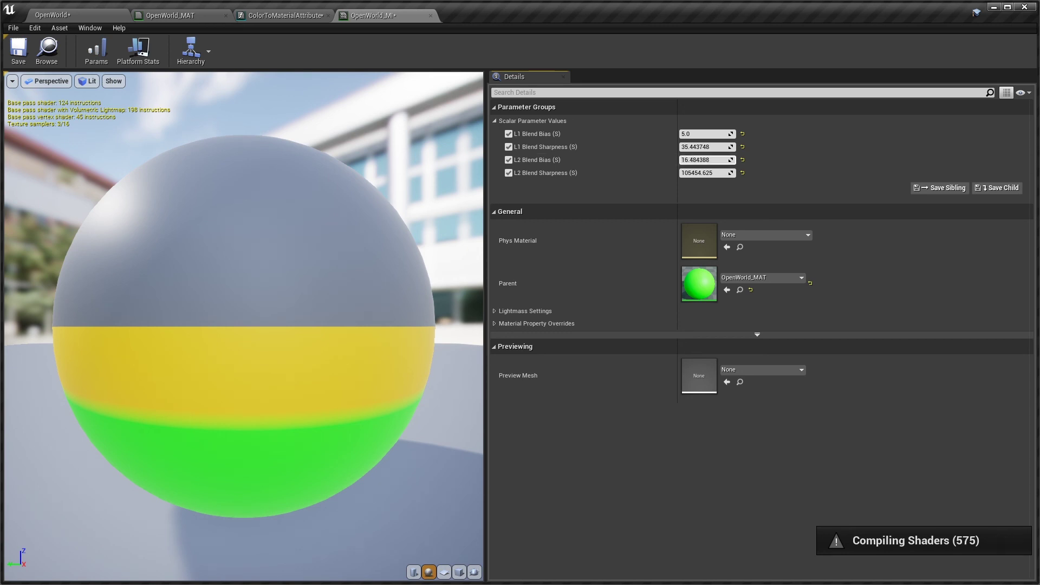
pyautogui.moveTo(704, 160); pyautogui.dragTo(748, 160)
pyautogui.click(695, 160)
pyautogui.moveTo(699, 173); pyautogui.dragTo(692, 147)
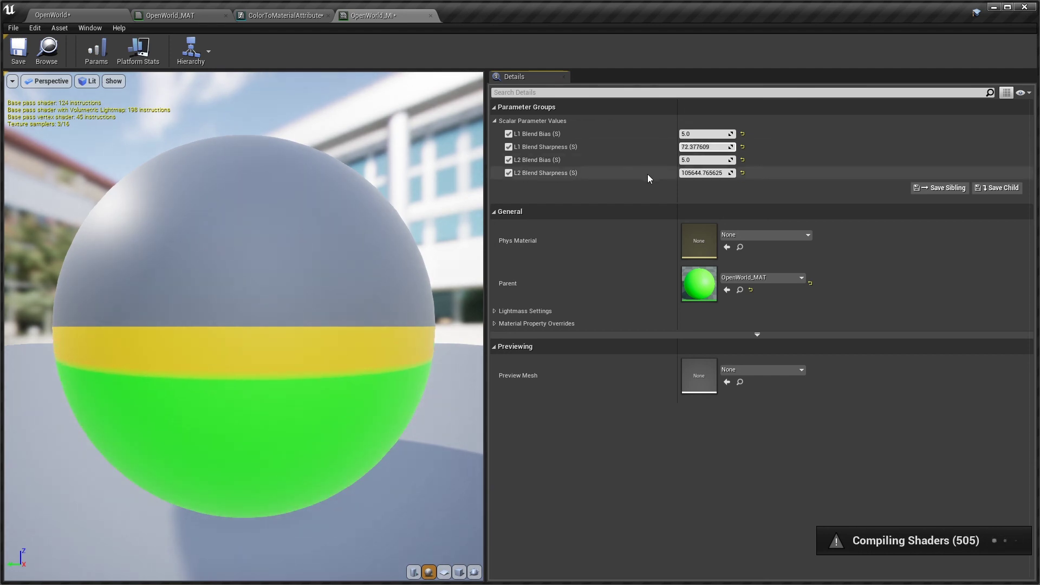
# - Set L2 Blend Bias to about -62.89 and L2 Blend Sharpness to about 561.28, and save the material instance
pyautogui.moveTo(705, 173); pyautogui.dragTo(697, 173)
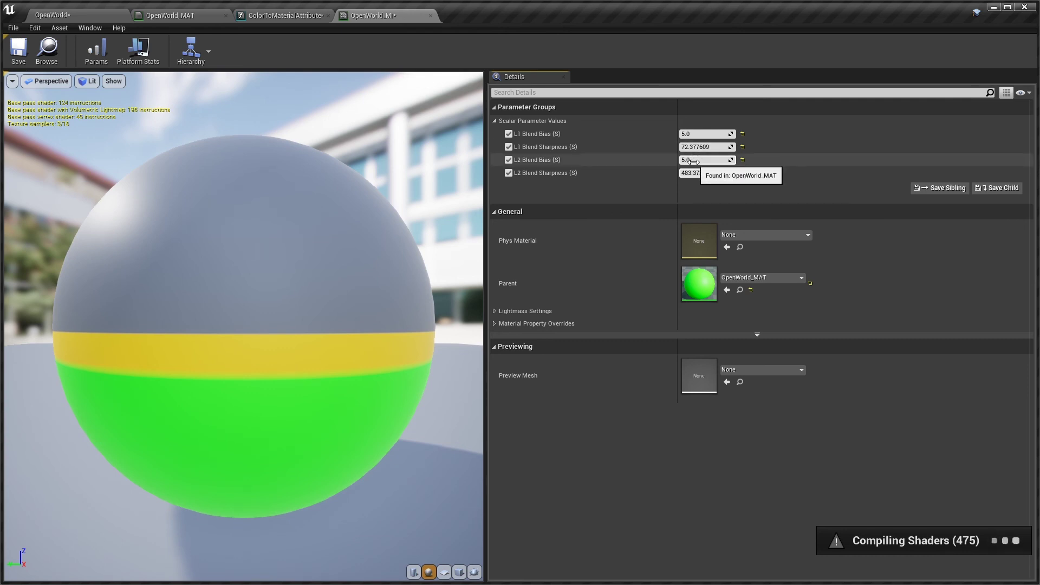
pyautogui.moveTo(704, 160)
pyautogui.mouseDown()
pyautogui.moveTo(685, 160)
pyautogui.moveTo(695, 159)
pyautogui.mouseUp()
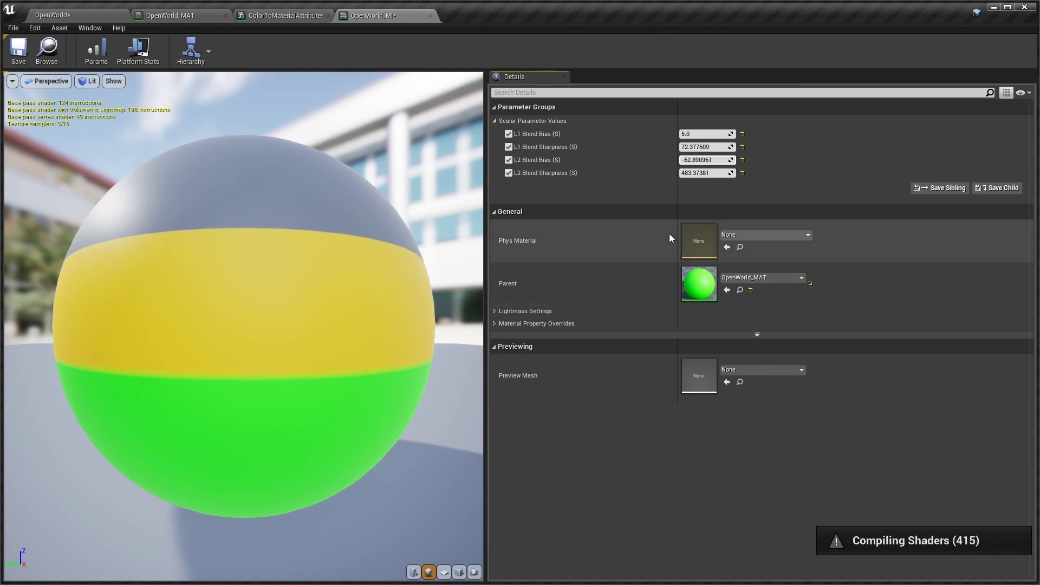
pyautogui.moveTo(695, 174); pyautogui.dragTo(712, 174)
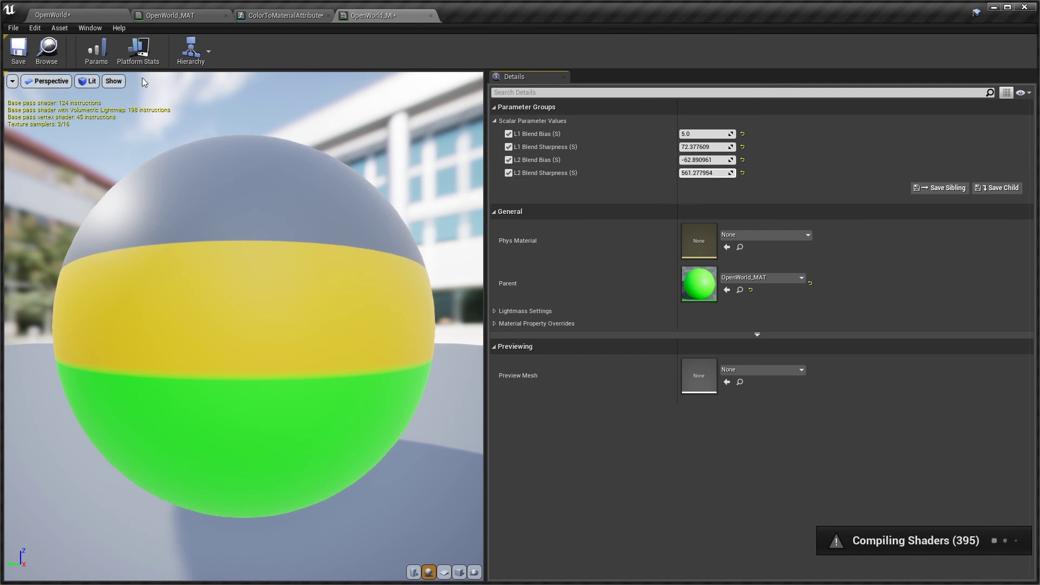
pyautogui.click(19, 49)
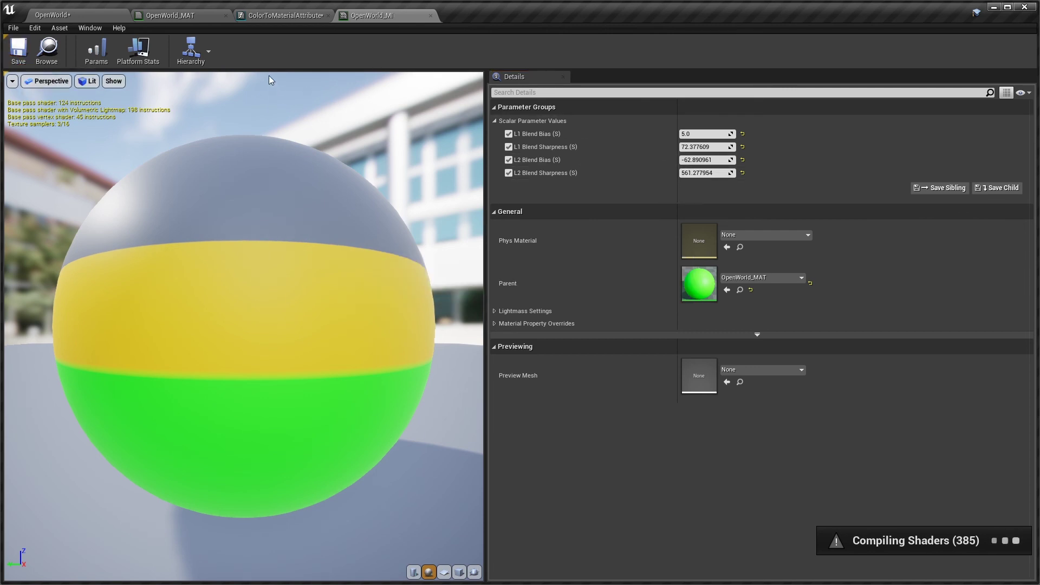
# - Select the Landscape in the OpenWorld level and assign OpenWorld_MI as its landscape material
pyautogui.click(107, 16)
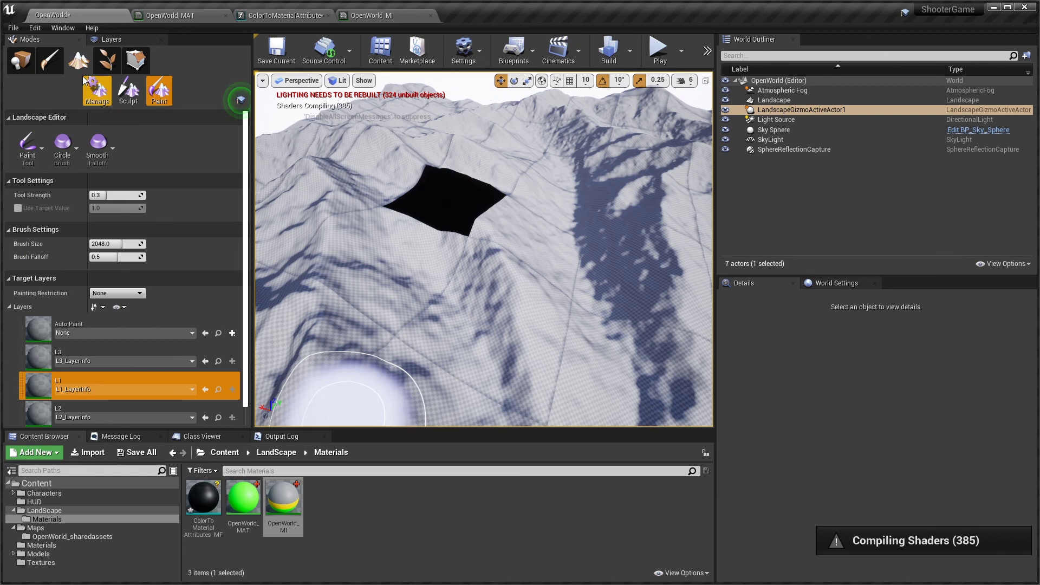
pyautogui.click(21, 60)
pyautogui.click(501, 221)
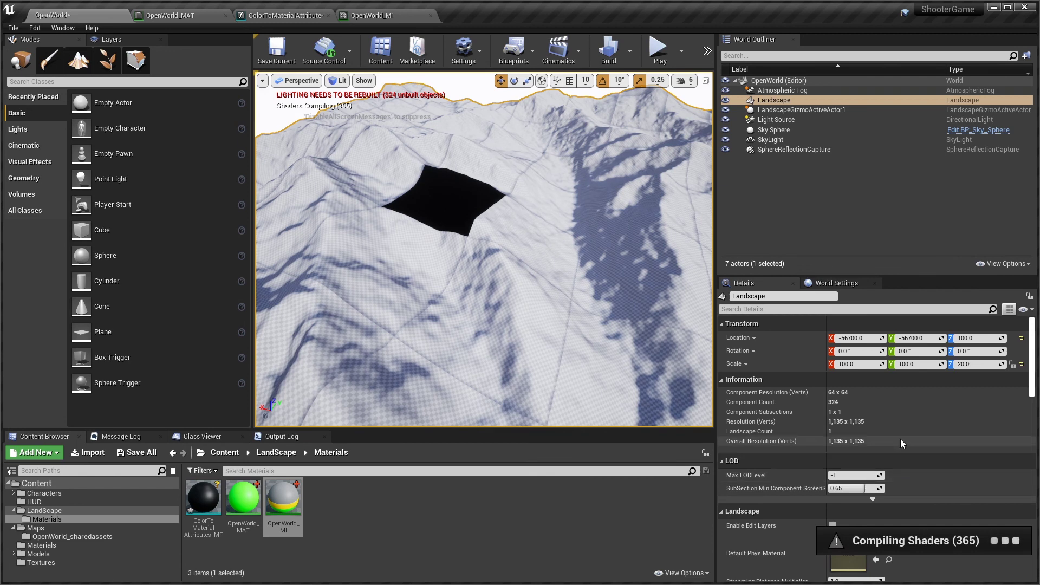
pyautogui.scroll(-5, 908, 458)
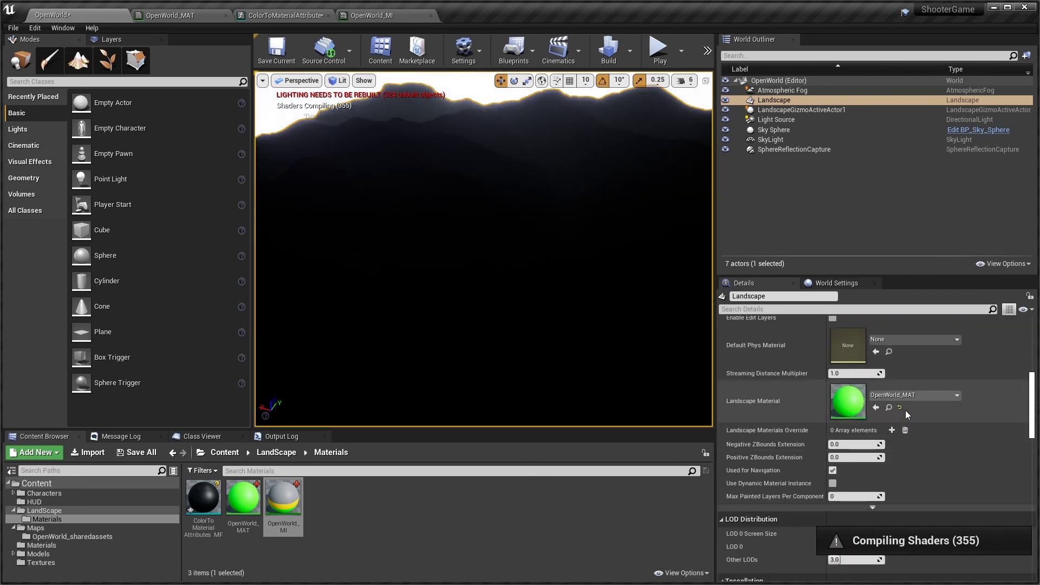
pyautogui.click(908, 396)
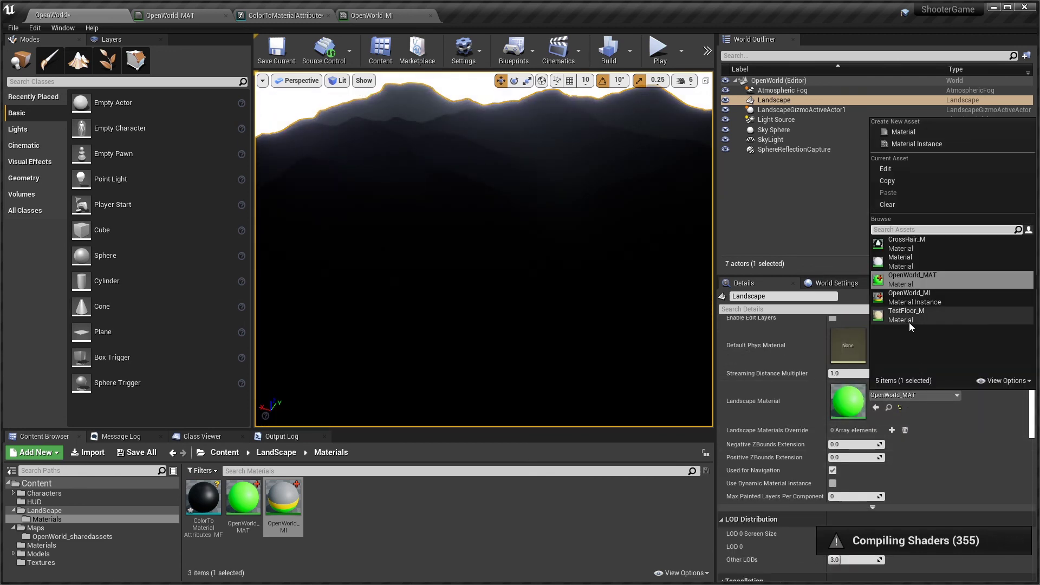
pyautogui.click(909, 295)
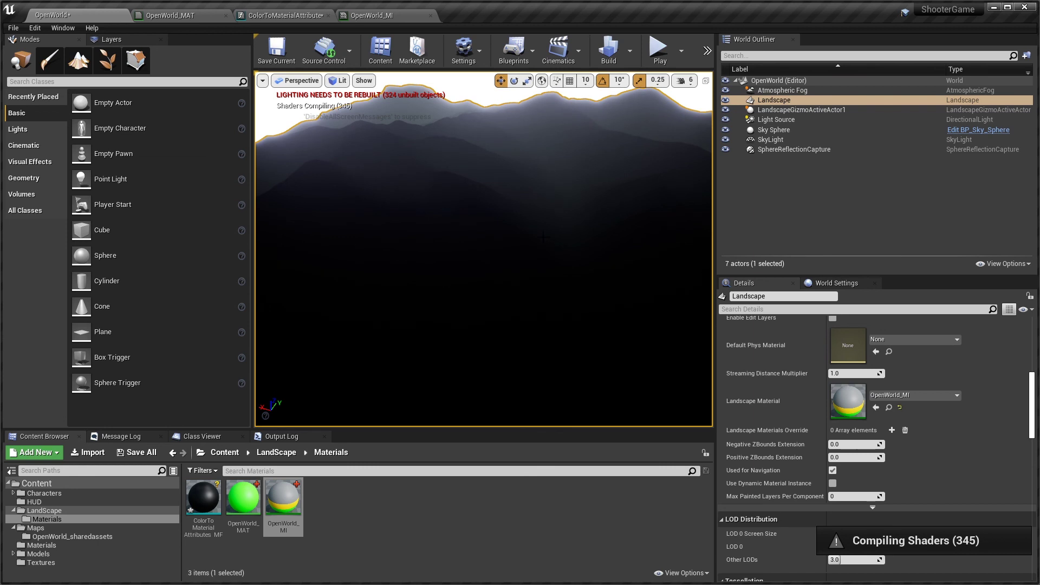
# - Place the floating OpenWorld_MI window over the OpenWorld_MAT graph and set L1 Blend Bias to about -6.72
pyautogui.moveTo(484, 249); pyautogui.dragTo(515, 238, button='right')
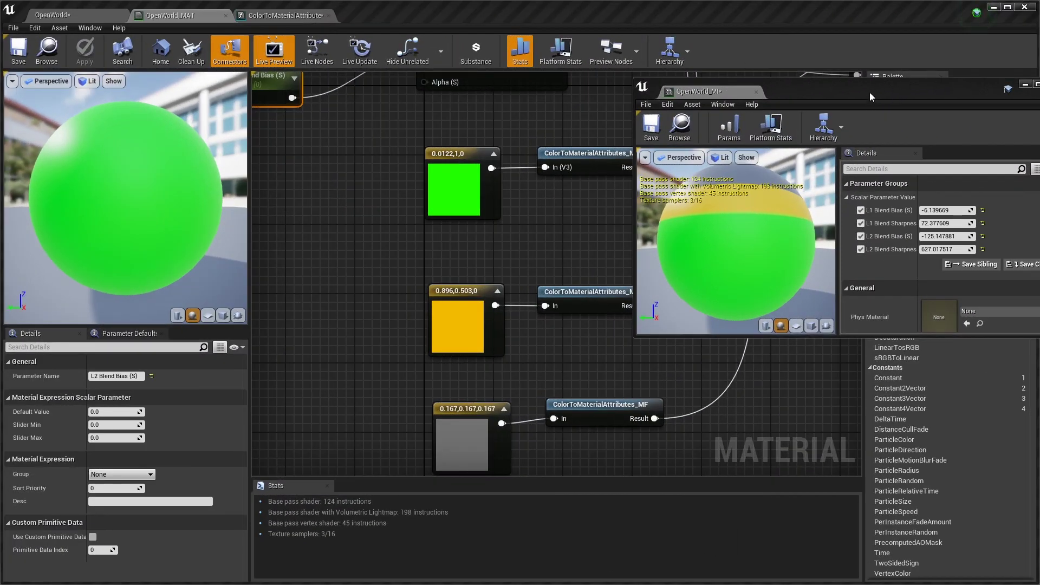
pyautogui.moveTo(869, 92); pyautogui.dragTo(838, 101)
pyautogui.moveTo(906, 218); pyautogui.dragTo(401, 220)
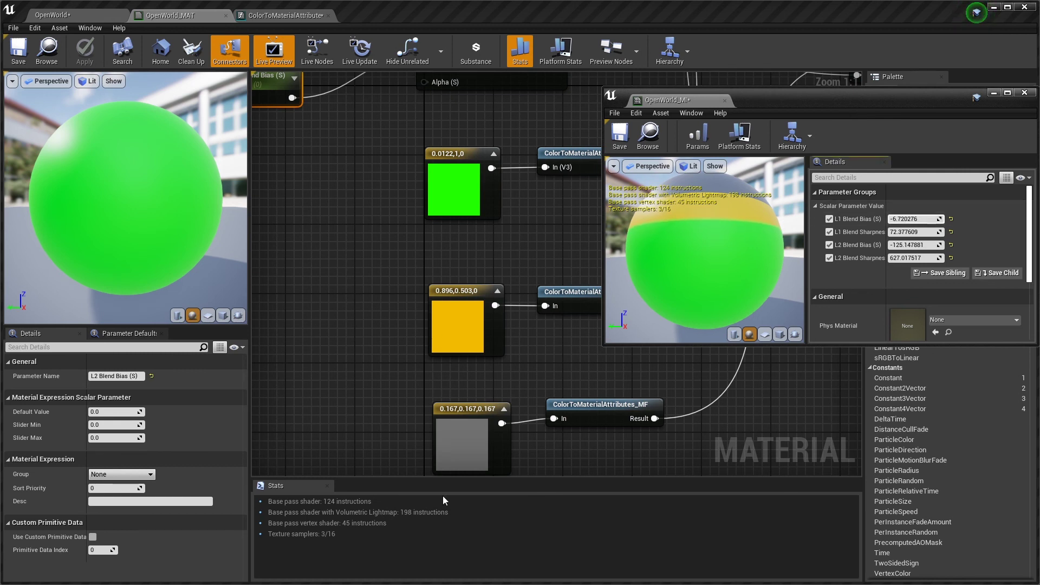
# - Recolour the green Constant3Vector in OpenWorld_MAT to a neutral grey of about 0.219 on all three channels
pyautogui.click(458, 446)
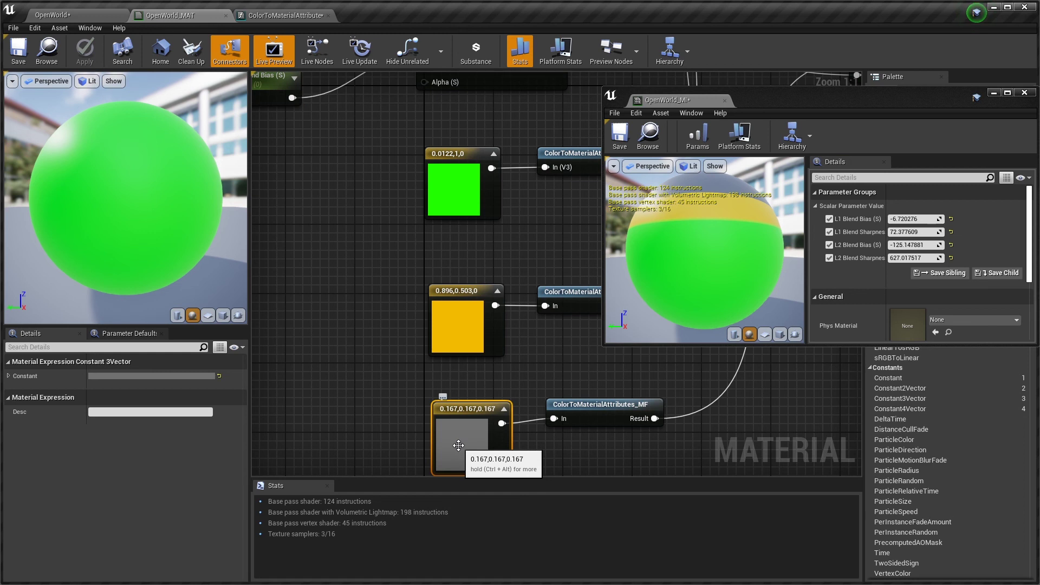
pyautogui.click(455, 188)
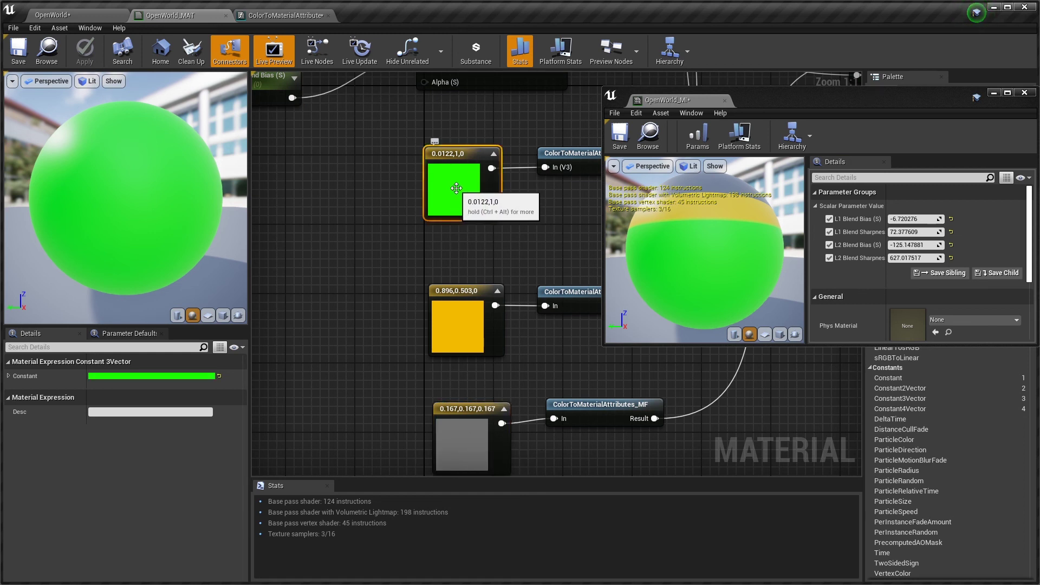
pyautogui.click(163, 375)
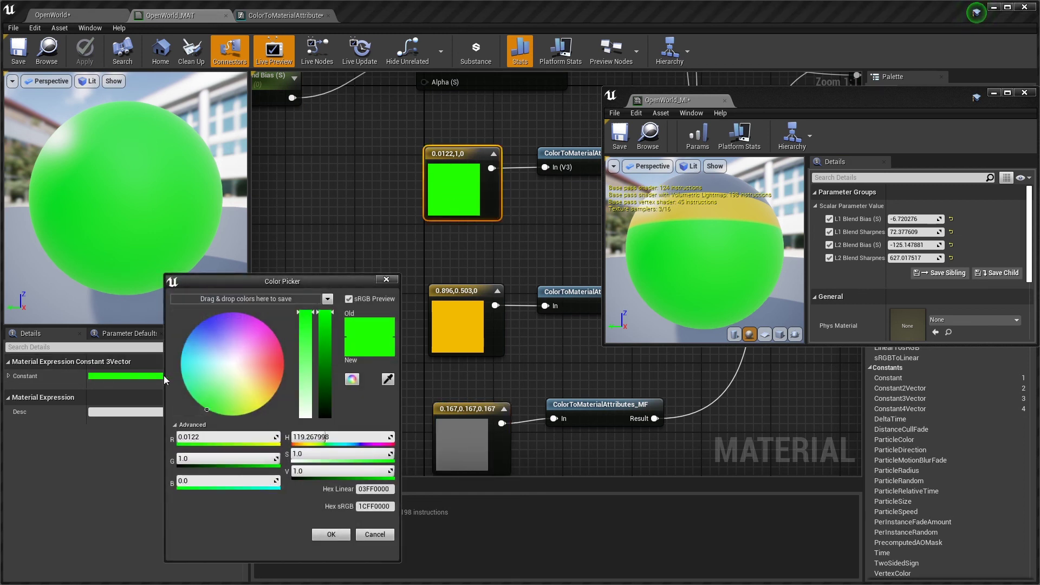
pyautogui.moveTo(226, 385); pyautogui.dragTo(234, 370)
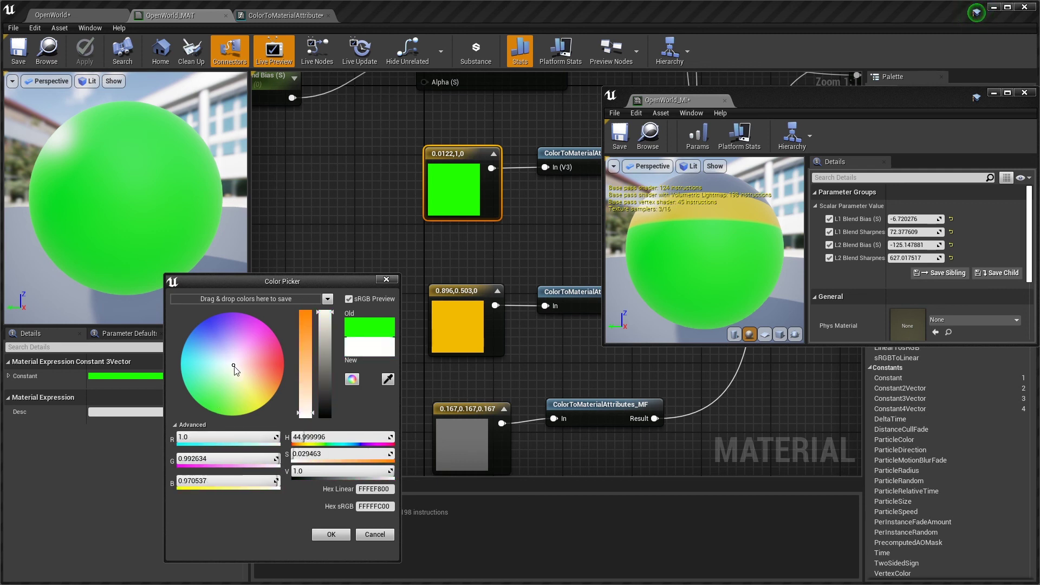
pyautogui.moveTo(307, 413); pyautogui.dragTo(316, 418)
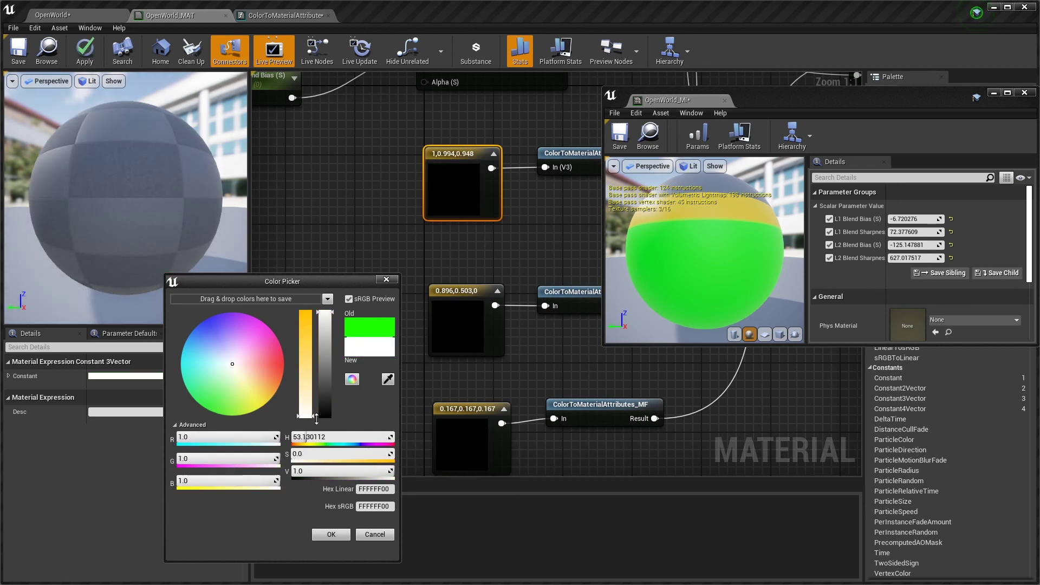
pyautogui.moveTo(326, 369); pyautogui.dragTo(324, 394)
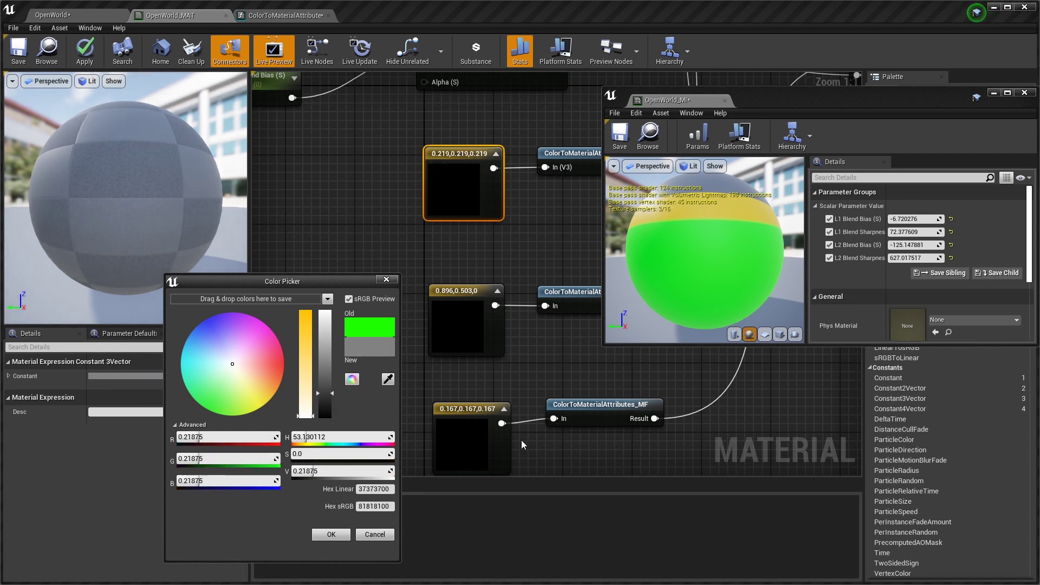
# - Try to recolour the 0.167 grey constant to bright green with R about 0.013, G 1 and B 0
pyautogui.click(462, 444)
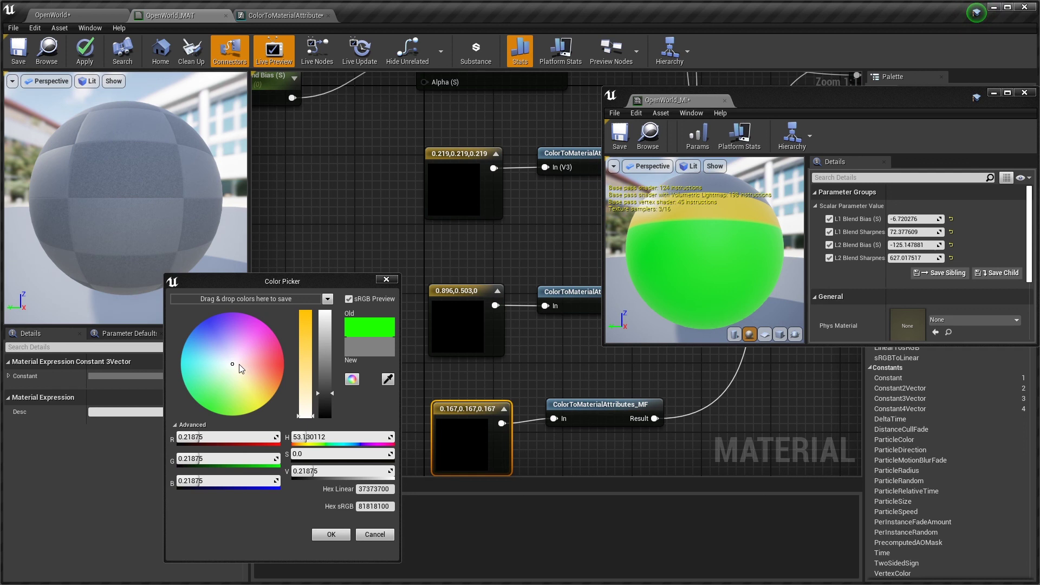
pyautogui.moveTo(236, 367); pyautogui.dragTo(205, 411)
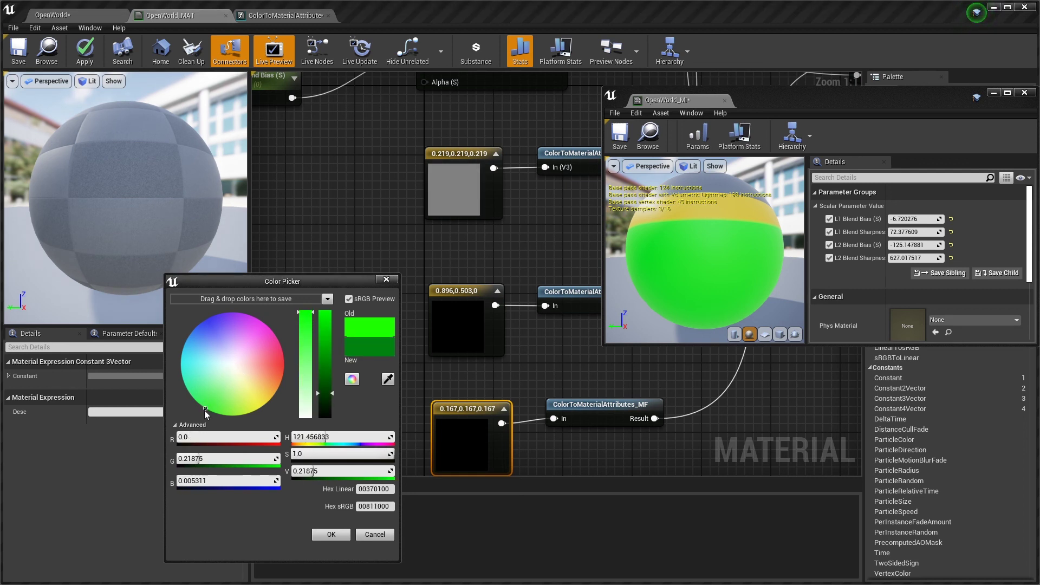
pyautogui.moveTo(325, 393); pyautogui.dragTo(325, 311)
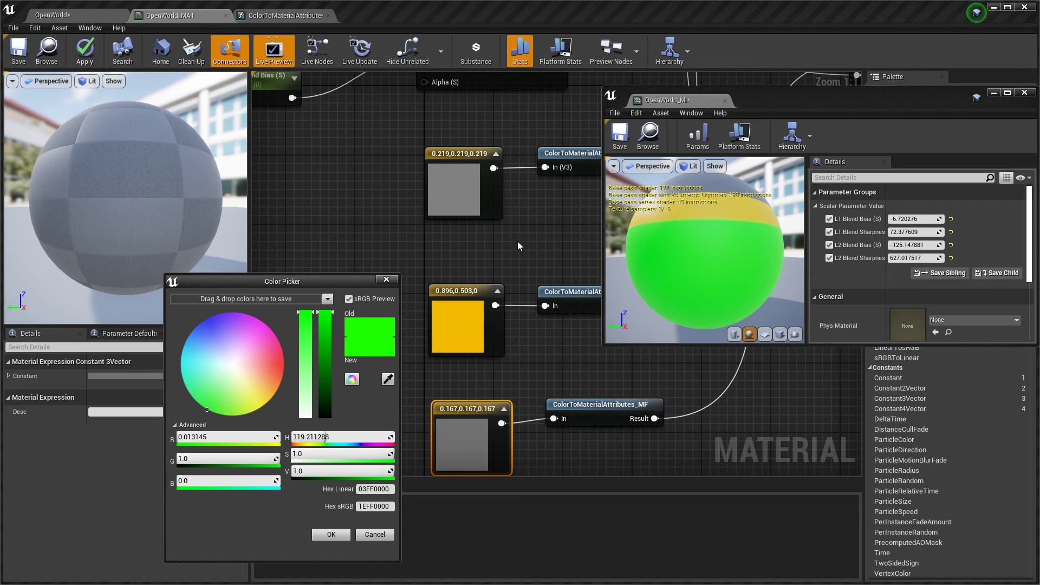
# - Try to recolour the 0.167 grey Constant3Vector in OpenWorld_MAT to a saturated green with R 0
pyautogui.click(458, 190)
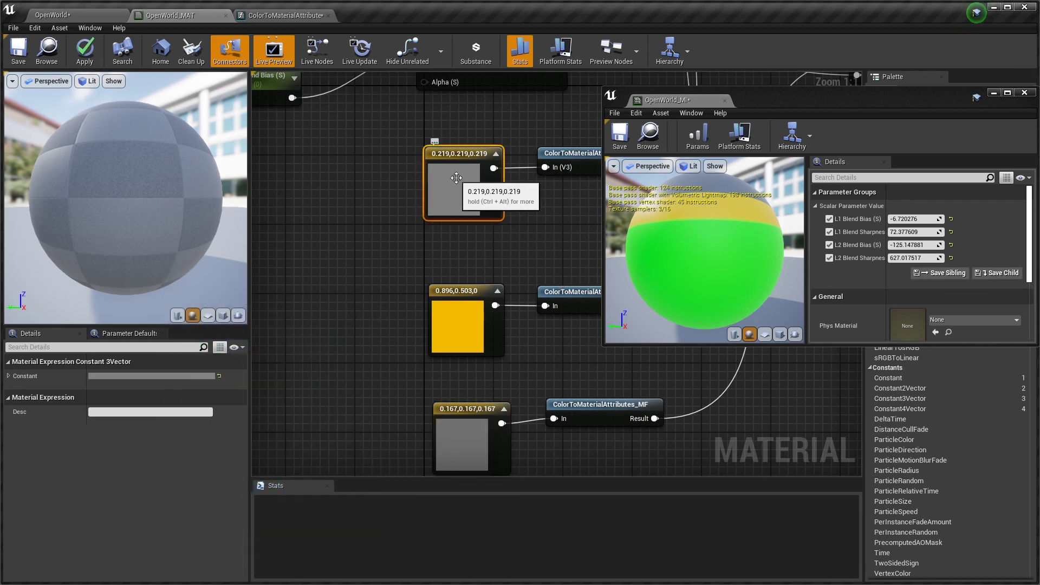
pyautogui.click(460, 455)
pyautogui.click(428, 211)
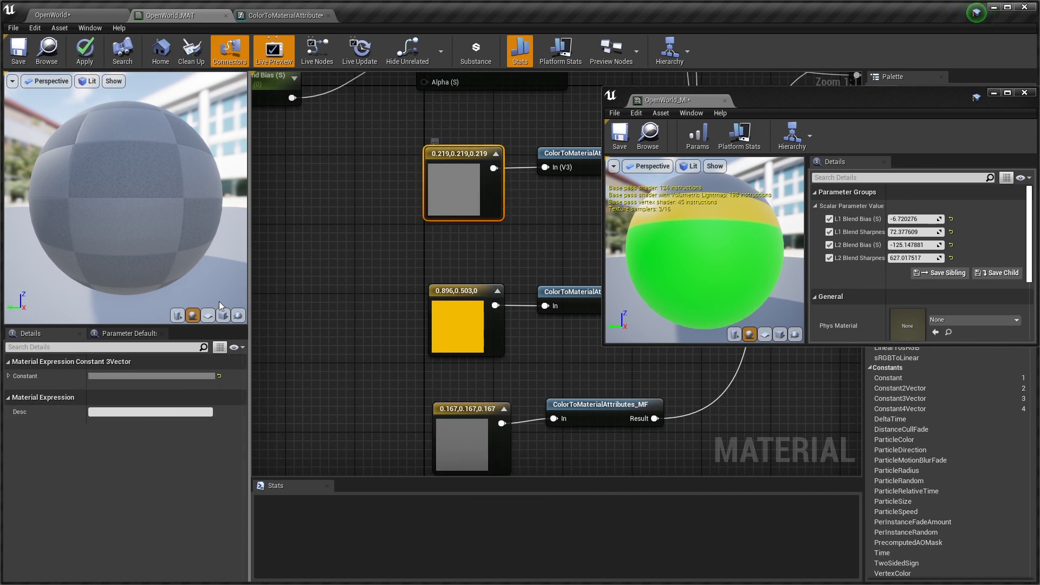
pyautogui.click(154, 376)
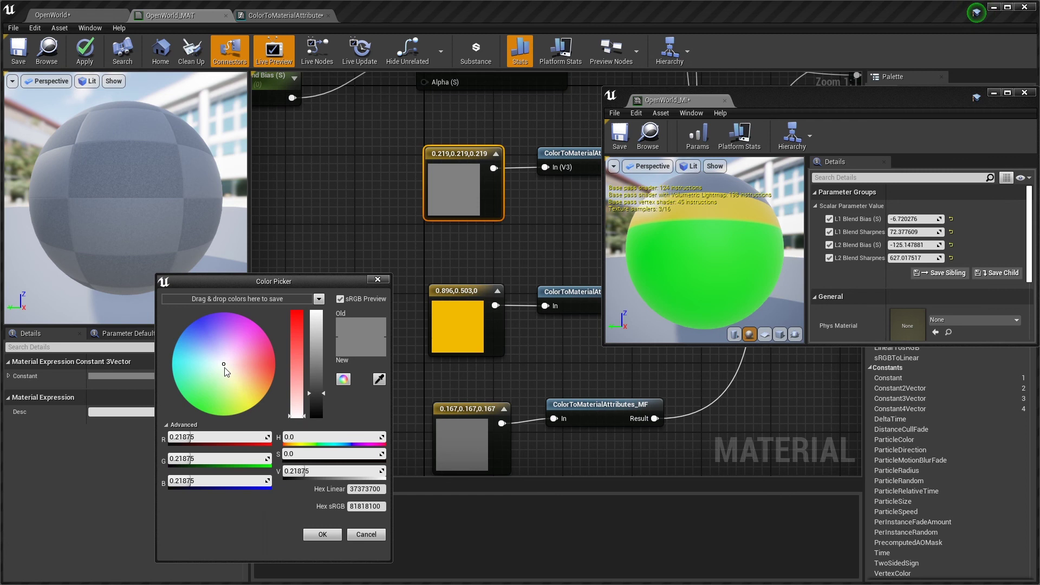
pyautogui.click(464, 453)
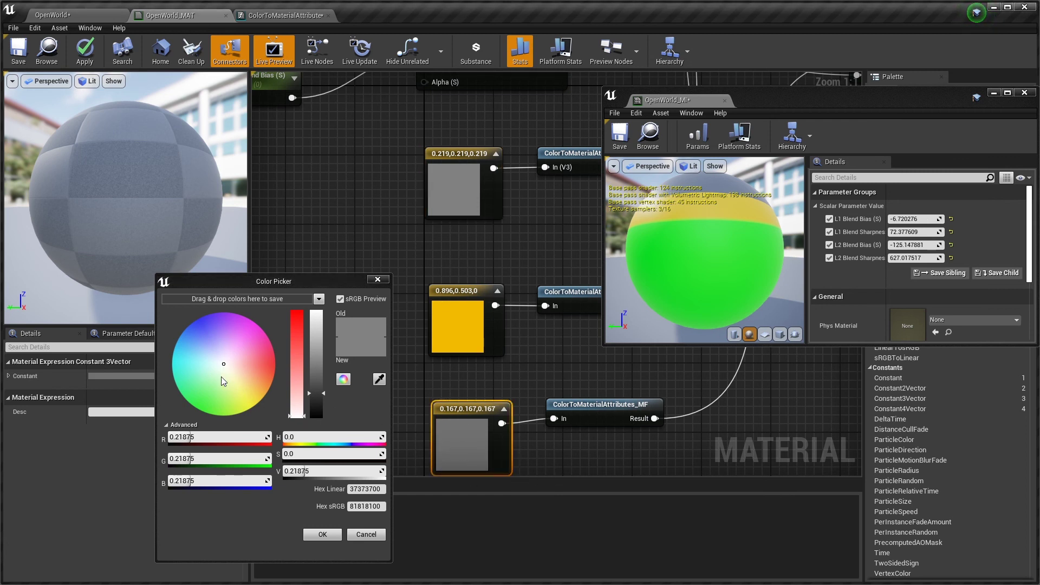
pyautogui.click(196, 407)
pyautogui.moveTo(316, 392); pyautogui.dragTo(316, 313)
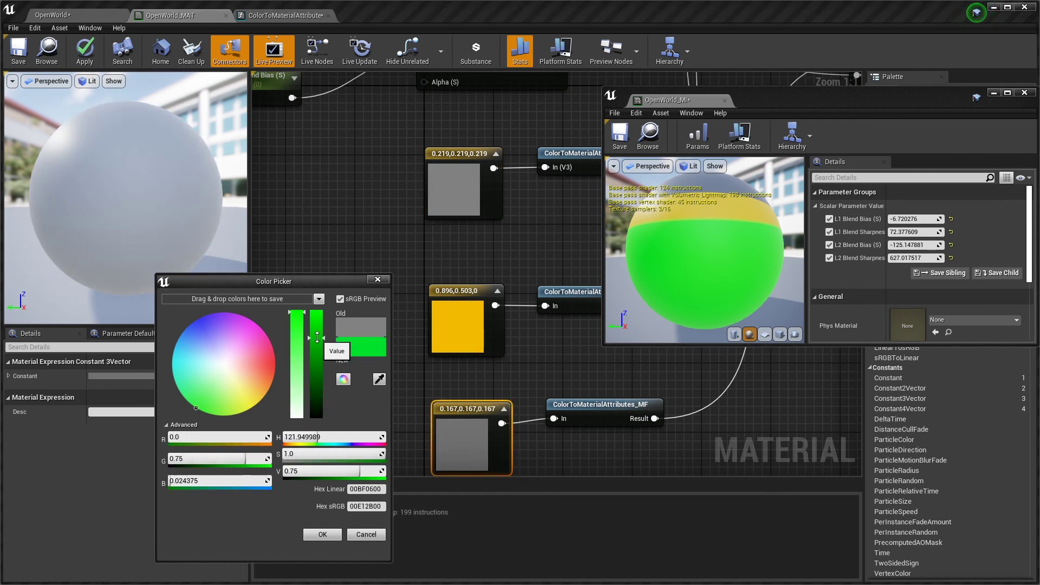
pyautogui.click(323, 536)
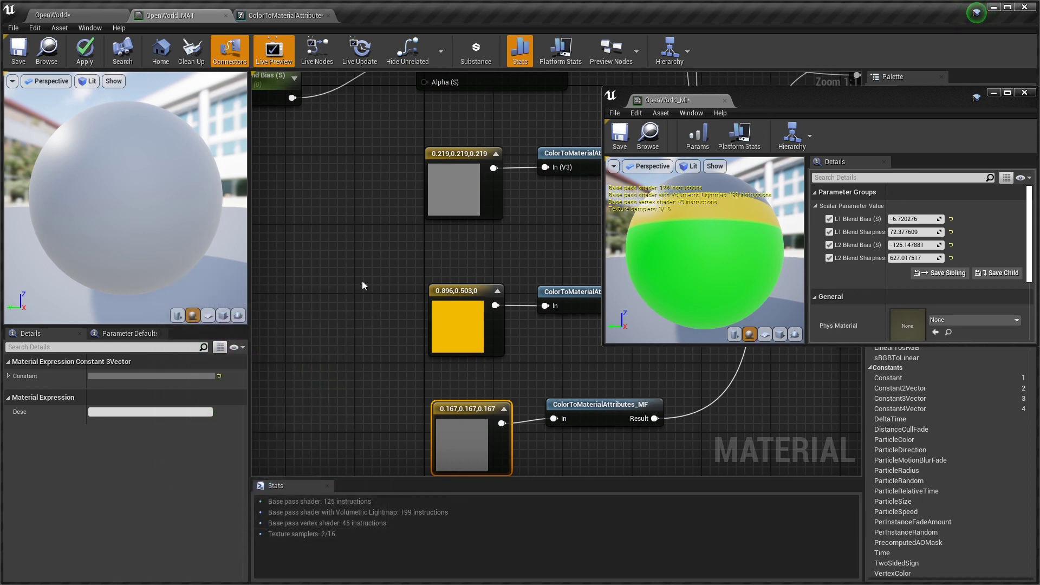
# - Try to set the 0.167 grey constant to R 0, G 1 and B about 0.0103
pyautogui.click(155, 377)
pyautogui.moveTo(219, 374); pyautogui.dragTo(194, 422)
pyautogui.moveTo(313, 398); pyautogui.dragTo(321, 308)
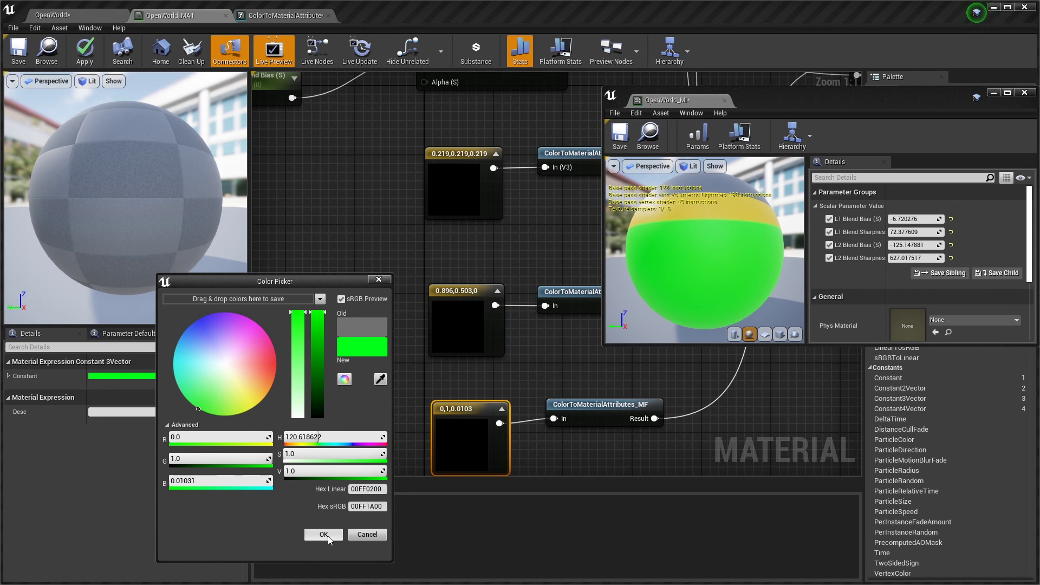
pyautogui.click(368, 535)
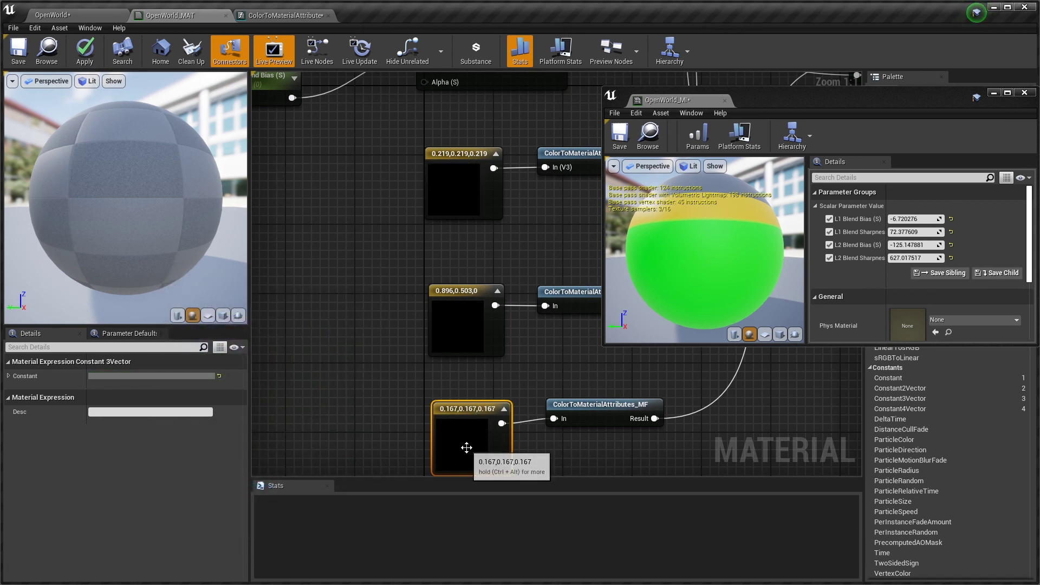
# - Recolour the 0.167 grey constant to bright green with R about 0.0212, G 1 and B 0
pyautogui.click(158, 378)
pyautogui.click(219, 371)
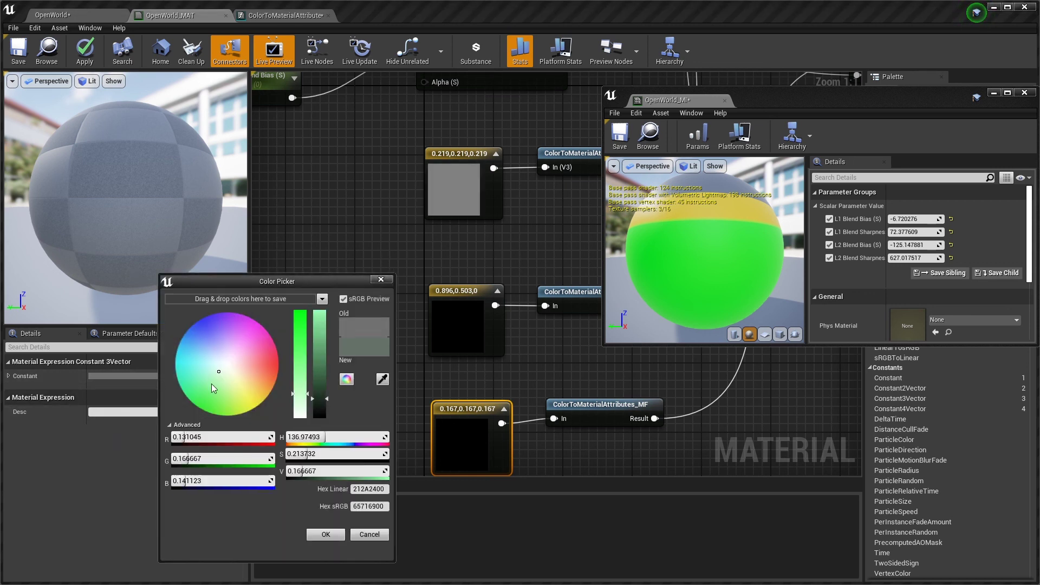
pyautogui.moveTo(211, 388); pyautogui.dragTo(200, 412)
pyautogui.moveTo(320, 402); pyautogui.dragTo(319, 312)
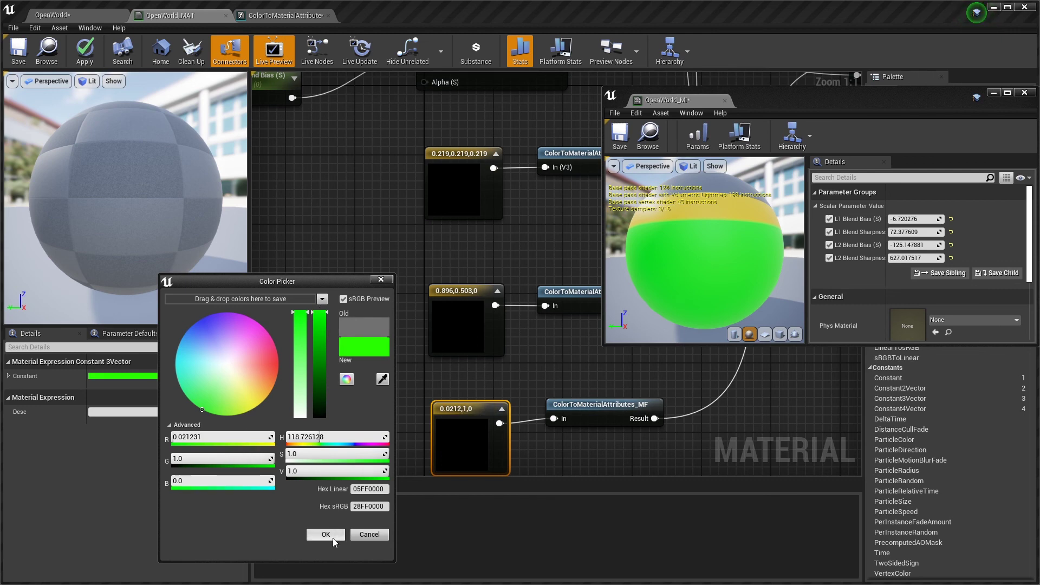
pyautogui.click(333, 538)
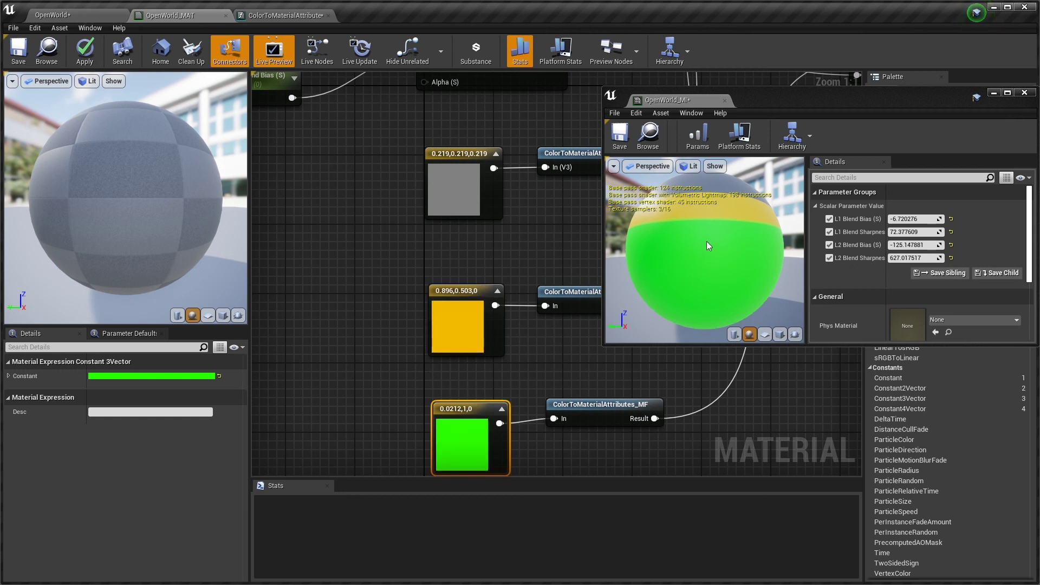
# - Apply the OpenWorld_MAT colour changes and set L1 Blend Bias in OpenWorld_MI to about -6.65
pyautogui.scroll(-2, 707, 246)
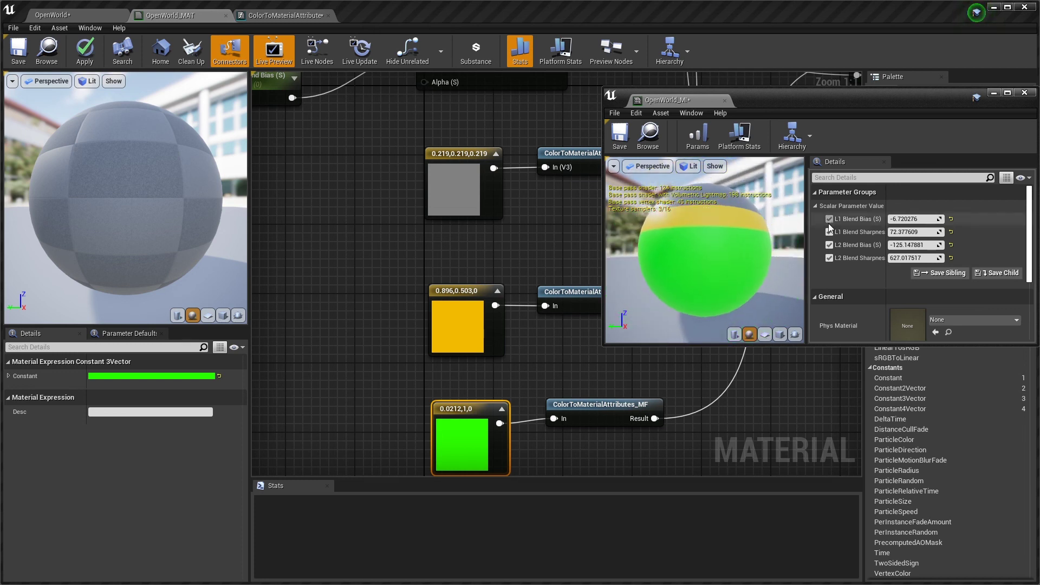
pyautogui.scroll(2, 702, 217)
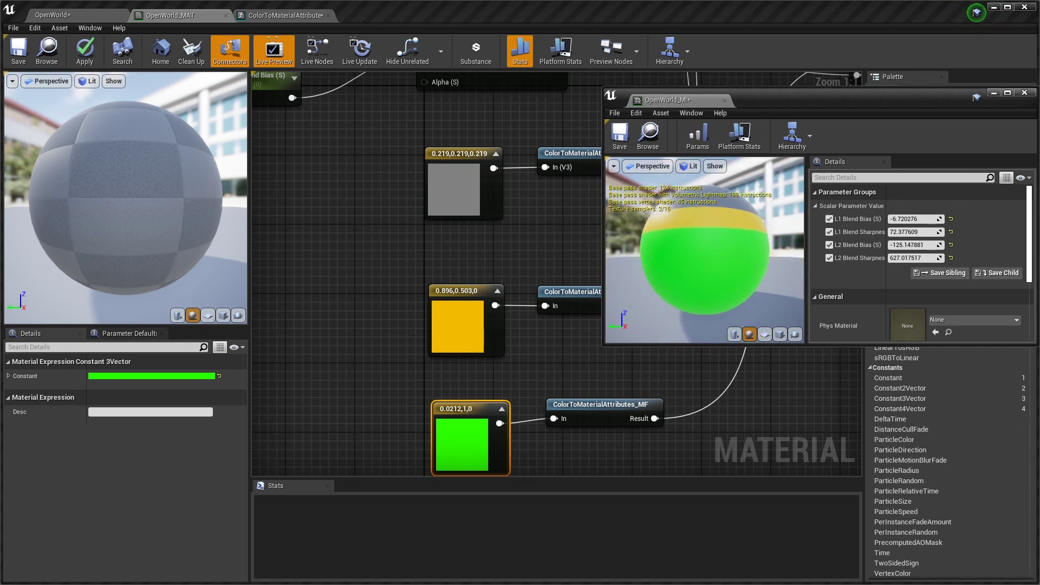
pyautogui.moveTo(892, 216)
pyautogui.mouseDown()
pyautogui.moveTo(902, 217)
pyautogui.moveTo(880, 217)
pyautogui.mouseUp()
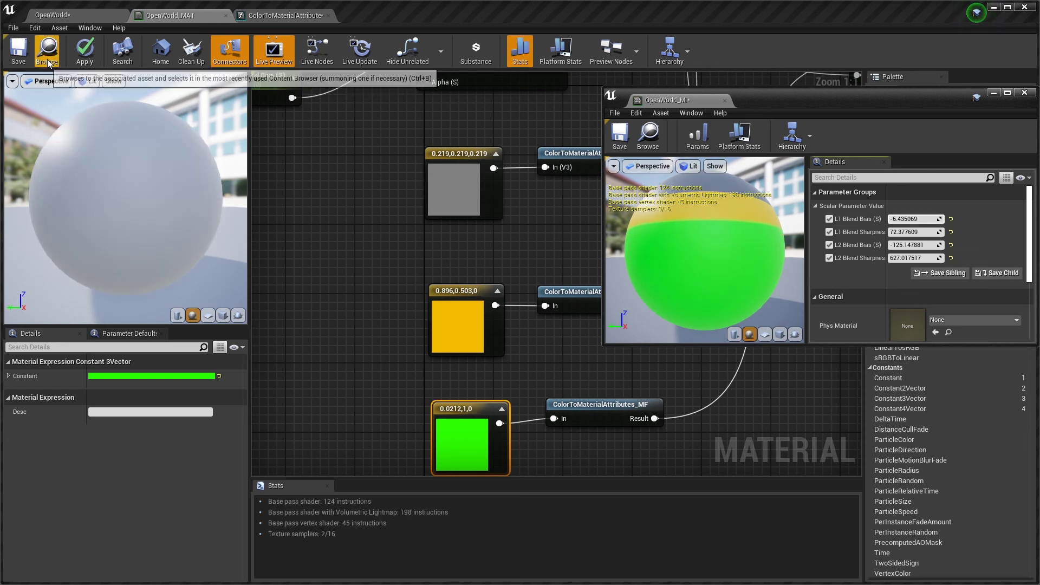
pyautogui.click(79, 64)
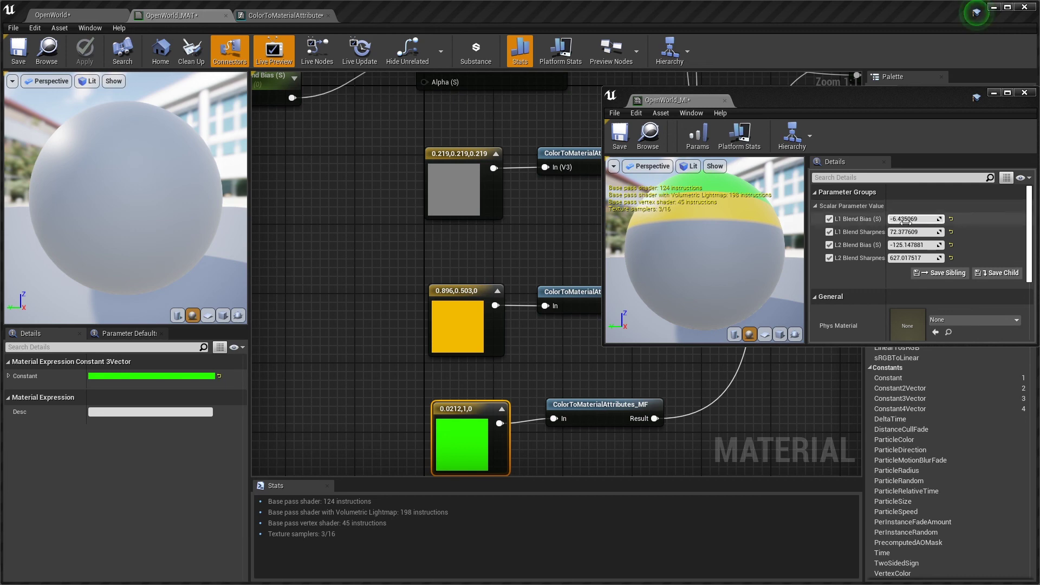
pyautogui.moveTo(905, 221); pyautogui.dragTo(899, 221)
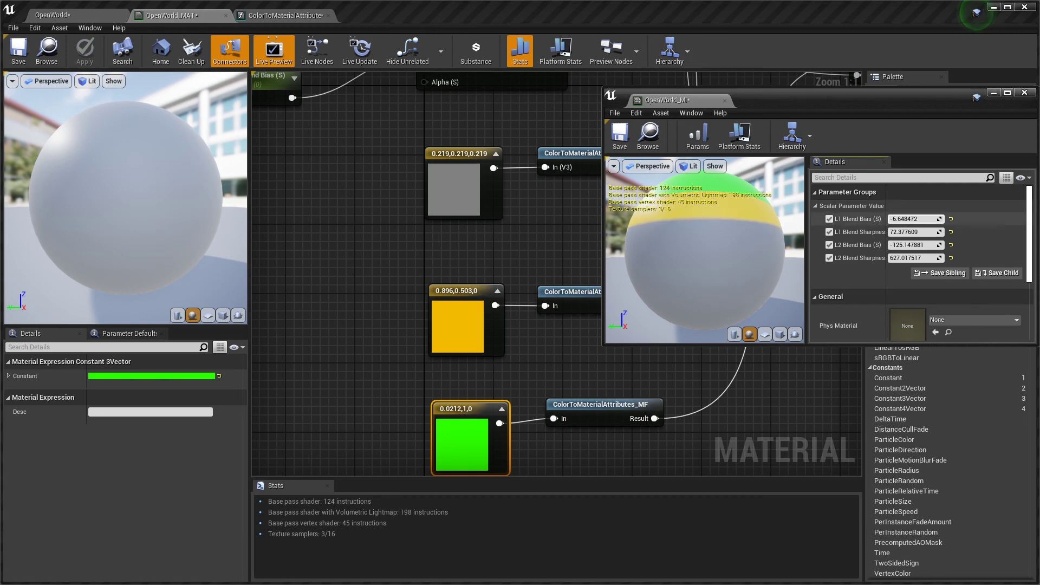
# - In the OpenWorld level, set OpenWorld_MI's L1 bias and sharpness to about -5.97 and 125404, and L2's to about -62.57 and 808.39
pyautogui.click(76, 14)
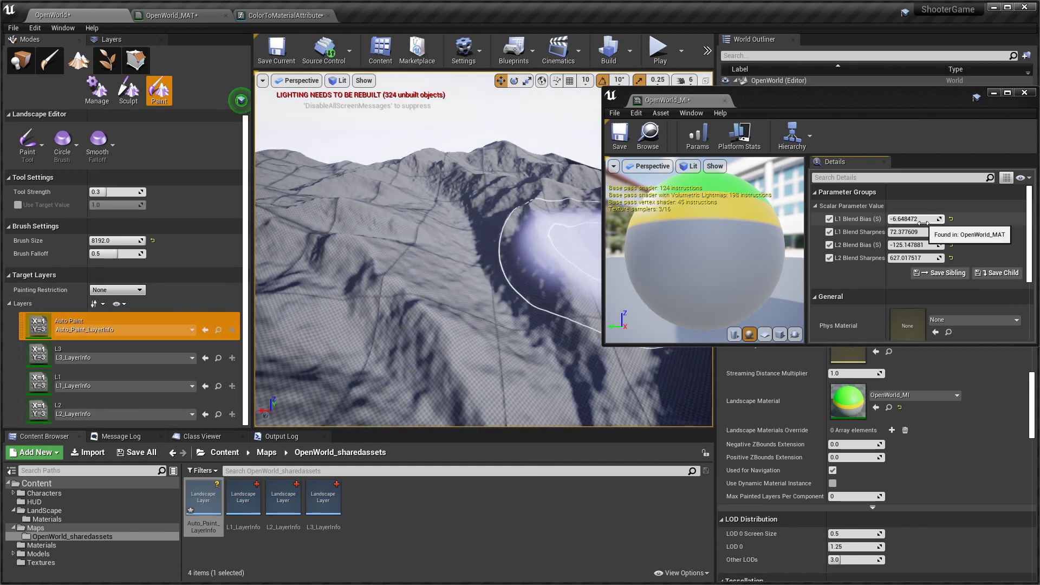
pyautogui.moveTo(921, 245); pyautogui.dragTo(943, 232)
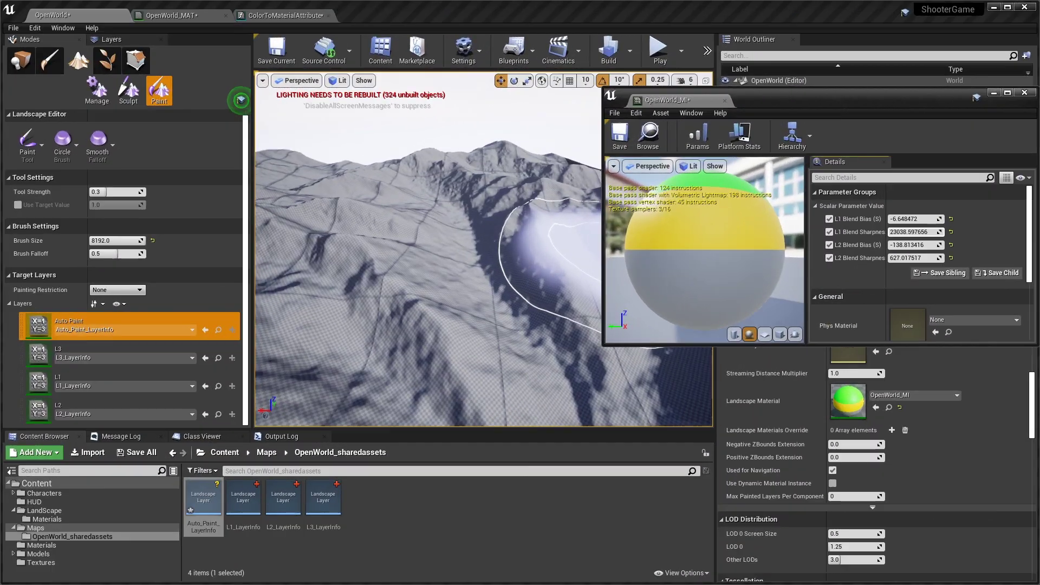
pyautogui.moveTo(901, 246); pyautogui.dragTo(910, 246)
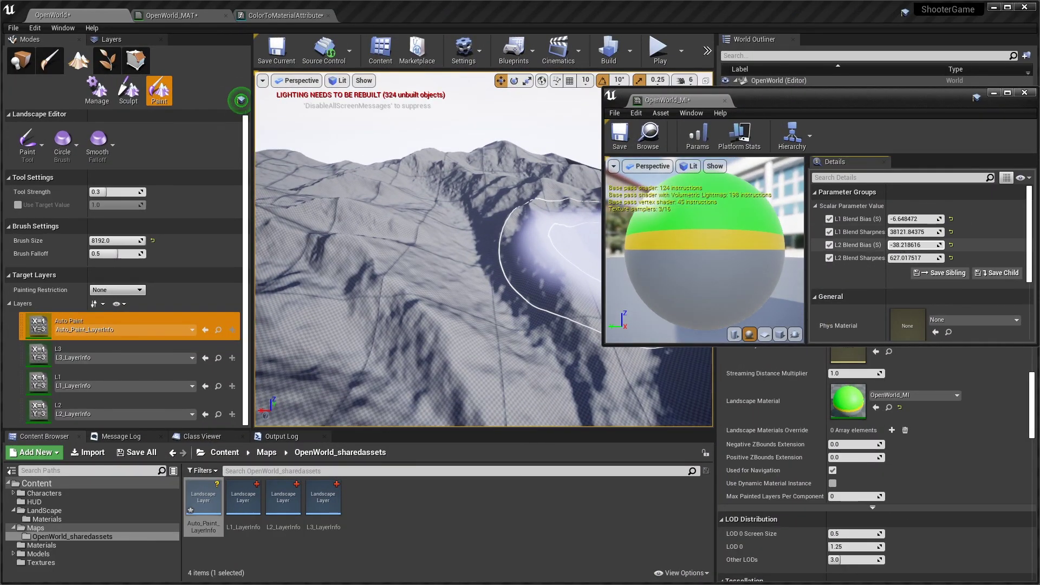
pyautogui.moveTo(901, 258)
pyautogui.mouseDown()
pyautogui.moveTo(942, 258)
pyautogui.moveTo(915, 257)
pyautogui.mouseUp()
pyautogui.moveTo(910, 219)
pyautogui.mouseDown()
pyautogui.moveTo(929, 219)
pyautogui.moveTo(900, 232)
pyautogui.mouseUp()
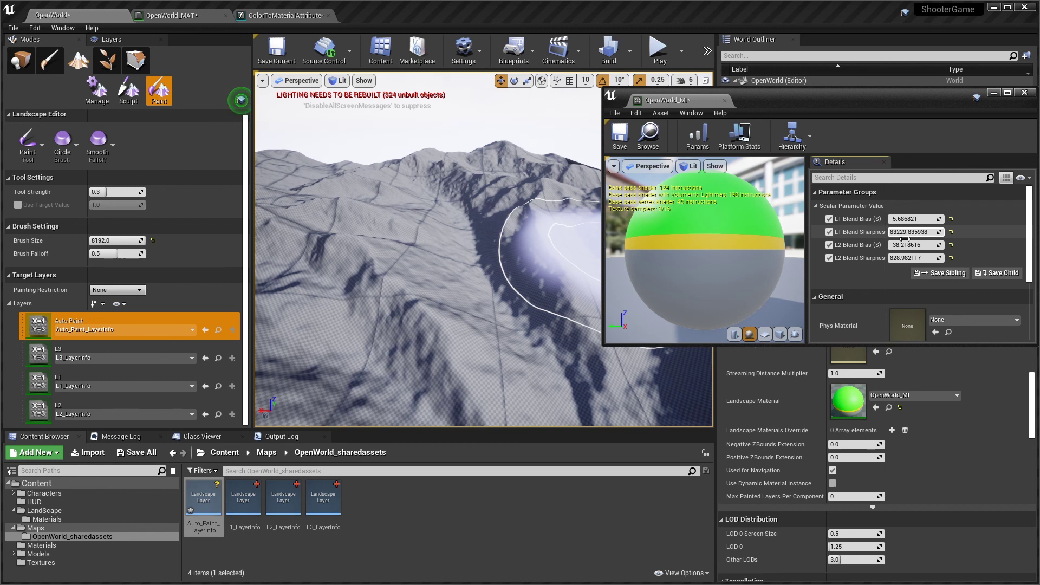
pyautogui.moveTo(915, 245); pyautogui.dragTo(904, 245)
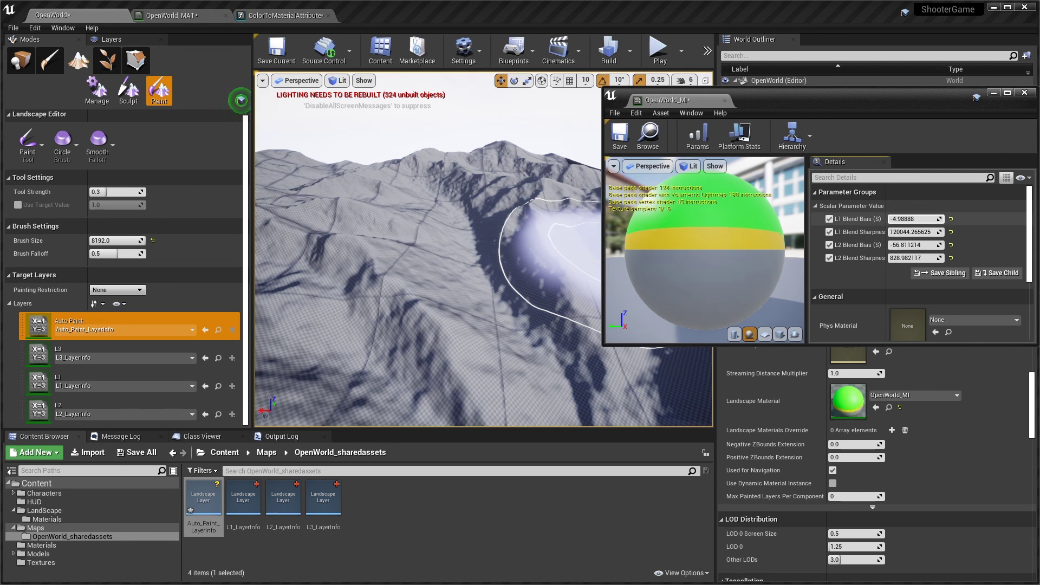
pyautogui.moveTo(915, 258)
pyautogui.mouseDown()
pyautogui.moveTo(927, 258)
pyautogui.moveTo(888, 245)
pyautogui.moveTo(910, 231)
pyautogui.moveTo(899, 219)
pyautogui.mouseUp()
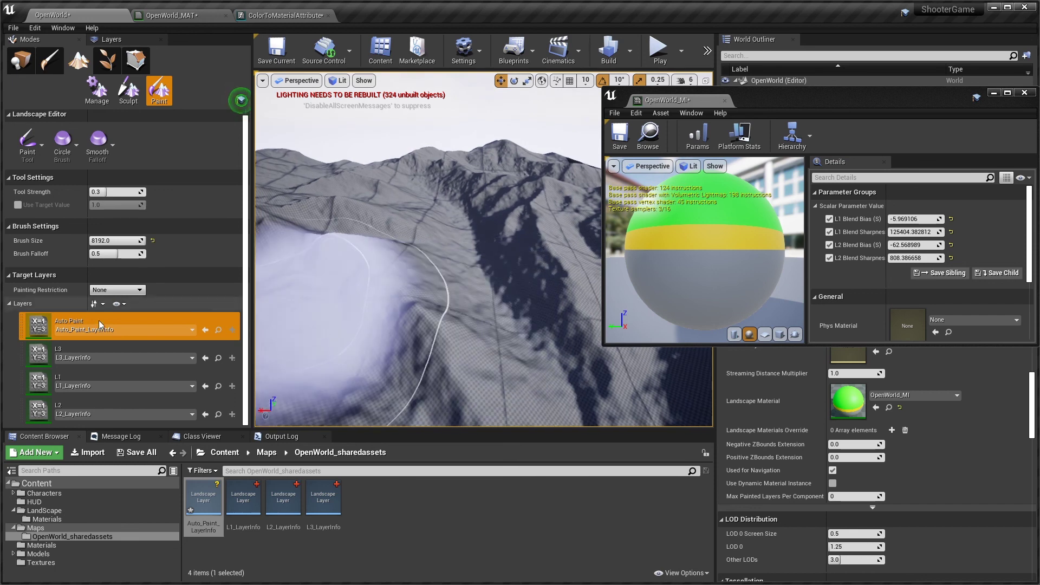
# - Paint the Auto Paint layer across the foreground slopes of the landscape with the 8192 brush
pyautogui.click(85, 332)
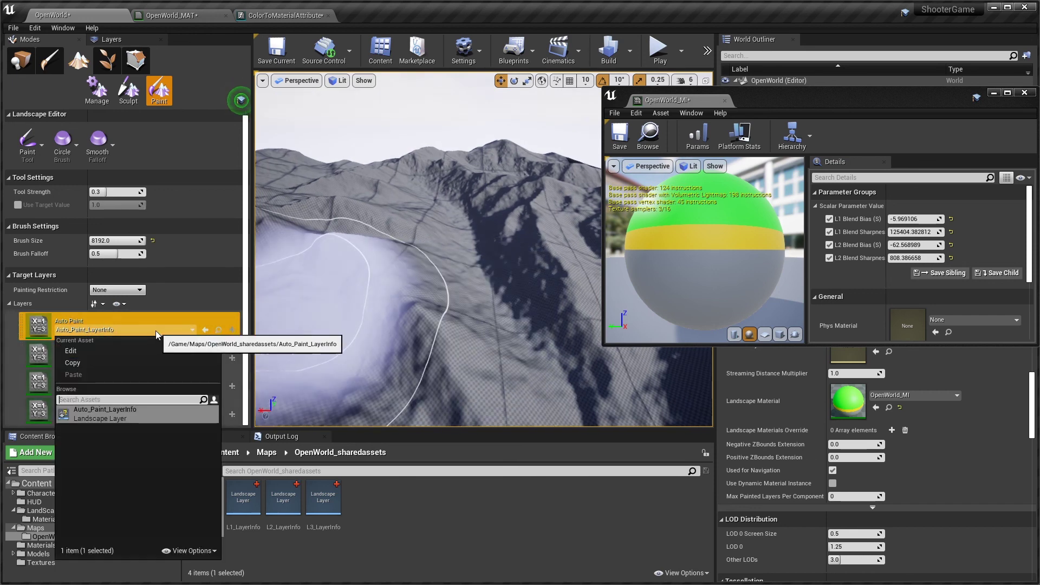
pyautogui.moveTo(493, 315)
pyautogui.mouseDown()
pyautogui.moveTo(517, 260)
pyautogui.moveTo(522, 293)
pyautogui.moveTo(527, 243)
pyautogui.moveTo(498, 232)
pyautogui.moveTo(383, 229)
pyautogui.moveTo(438, 255)
pyautogui.moveTo(463, 226)
pyautogui.moveTo(474, 261)
pyautogui.moveTo(474, 234)
pyautogui.moveTo(388, 238)
pyautogui.moveTo(441, 218)
pyautogui.moveTo(429, 187)
pyautogui.mouseUp()
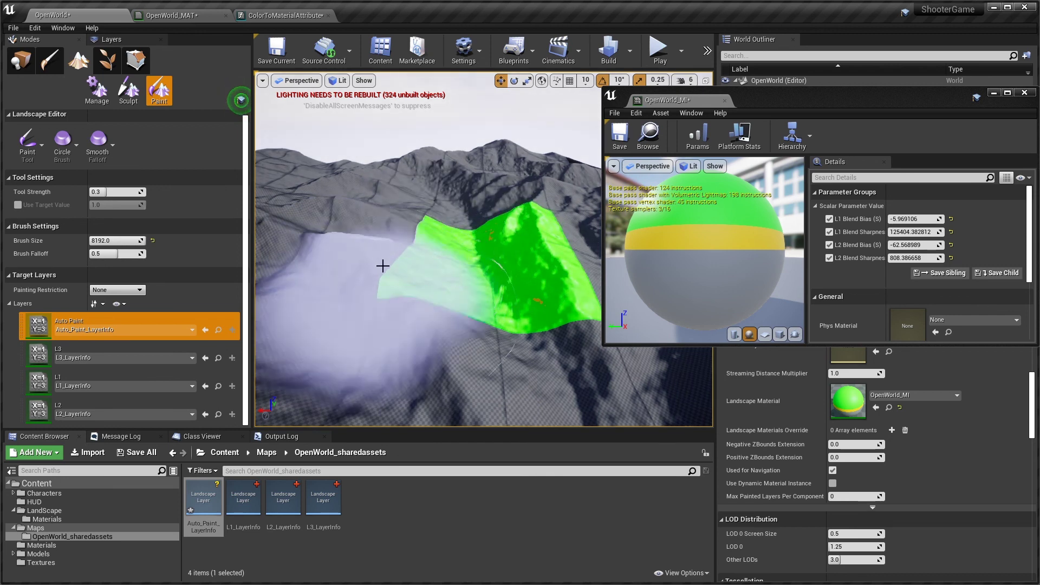
pyautogui.moveTo(551, 332)
pyautogui.mouseDown()
pyautogui.moveTo(437, 309)
pyautogui.moveTo(449, 362)
pyautogui.moveTo(588, 297)
pyautogui.moveTo(420, 315)
pyautogui.moveTo(277, 365)
pyautogui.moveTo(359, 351)
pyautogui.moveTo(287, 235)
pyautogui.moveTo(319, 267)
pyautogui.moveTo(298, 338)
pyautogui.moveTo(262, 338)
pyautogui.moveTo(296, 327)
pyautogui.moveTo(377, 236)
pyautogui.moveTo(371, 245)
pyautogui.moveTo(340, 241)
pyautogui.moveTo(401, 188)
pyautogui.moveTo(387, 183)
pyautogui.moveTo(396, 199)
pyautogui.moveTo(435, 186)
pyautogui.moveTo(543, 215)
pyautogui.moveTo(558, 207)
pyautogui.moveTo(487, 199)
pyautogui.moveTo(545, 186)
pyautogui.moveTo(564, 209)
pyautogui.moveTo(351, 232)
pyautogui.moveTo(285, 258)
pyautogui.moveTo(436, 195)
pyautogui.moveTo(577, 202)
pyautogui.moveTo(391, 186)
pyautogui.moveTo(332, 228)
pyautogui.moveTo(381, 212)
pyautogui.moveTo(416, 275)
pyautogui.mouseUp()
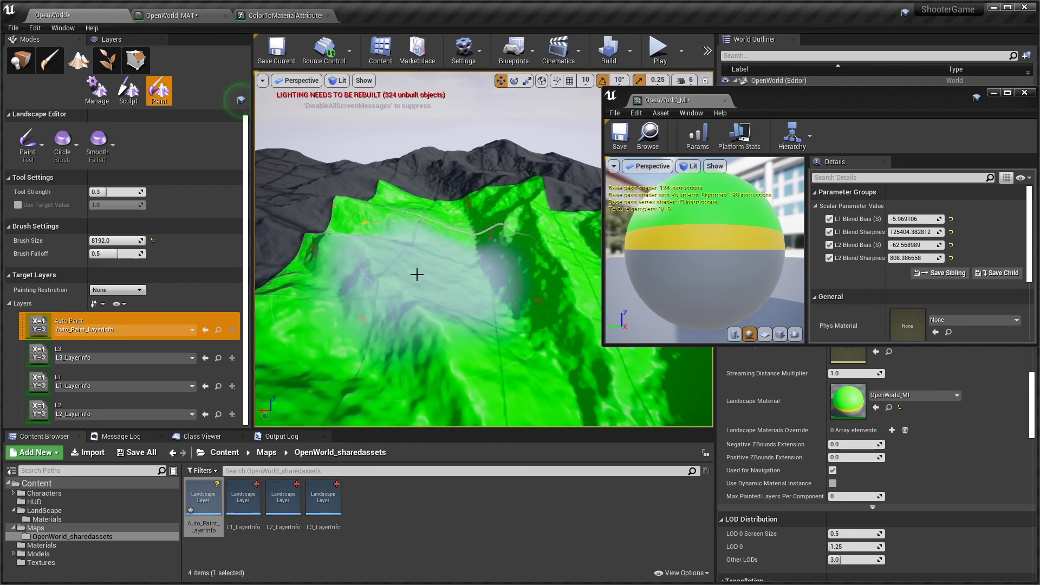
# - Try L1 Blend Bias at about 67.47, L1 Blend Sharpness at 39082, L2 Blend Bias at -325.83 and L2 Blend Sharpness at 799.83
pyautogui.click(908, 219)
pyautogui.moveTo(908, 218); pyautogui.dragTo(920, 219)
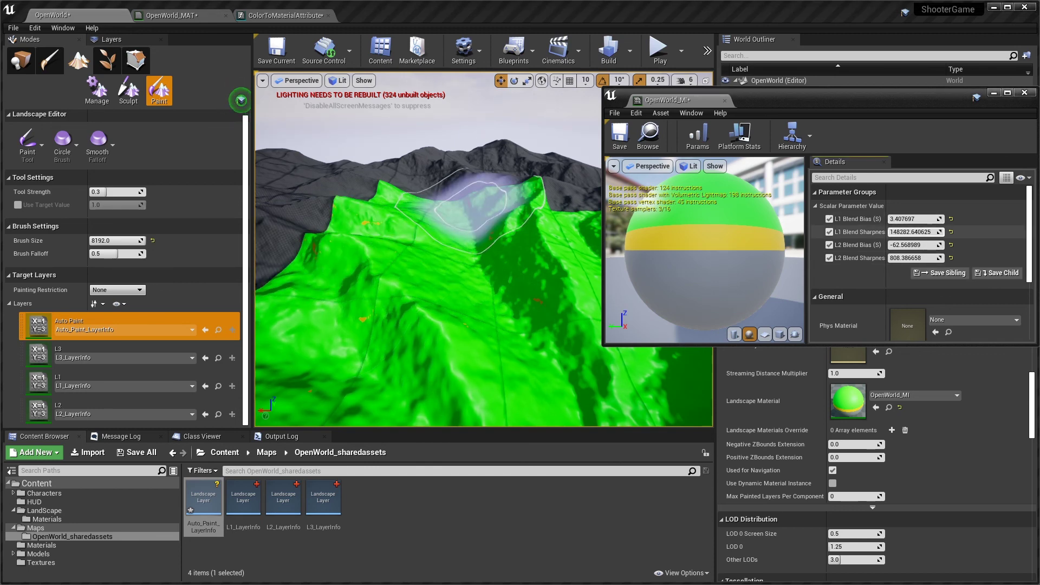
pyautogui.moveTo(914, 232); pyautogui.dragTo(931, 231)
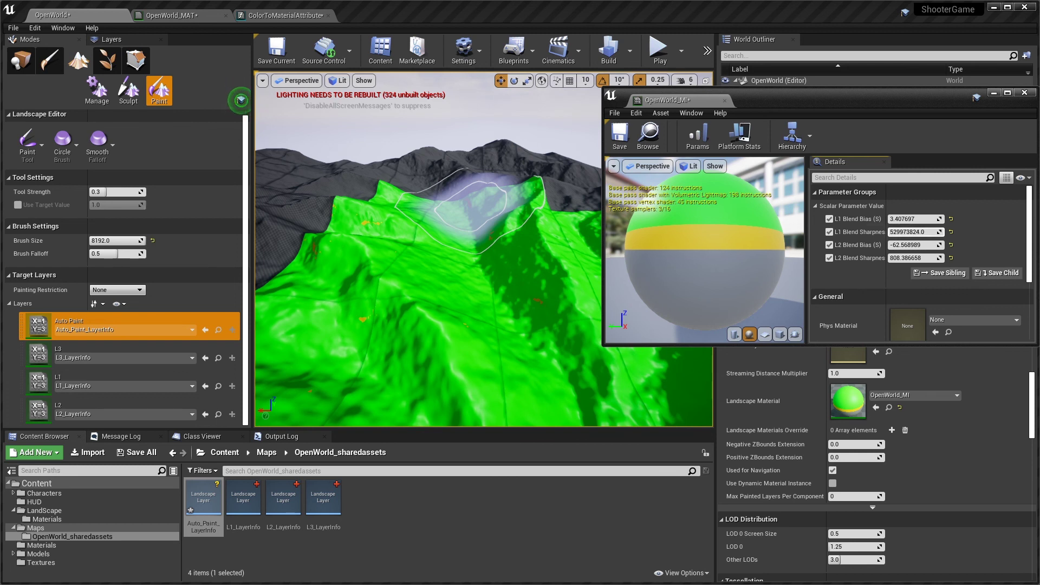
pyautogui.moveTo(915, 245); pyautogui.dragTo(874, 245)
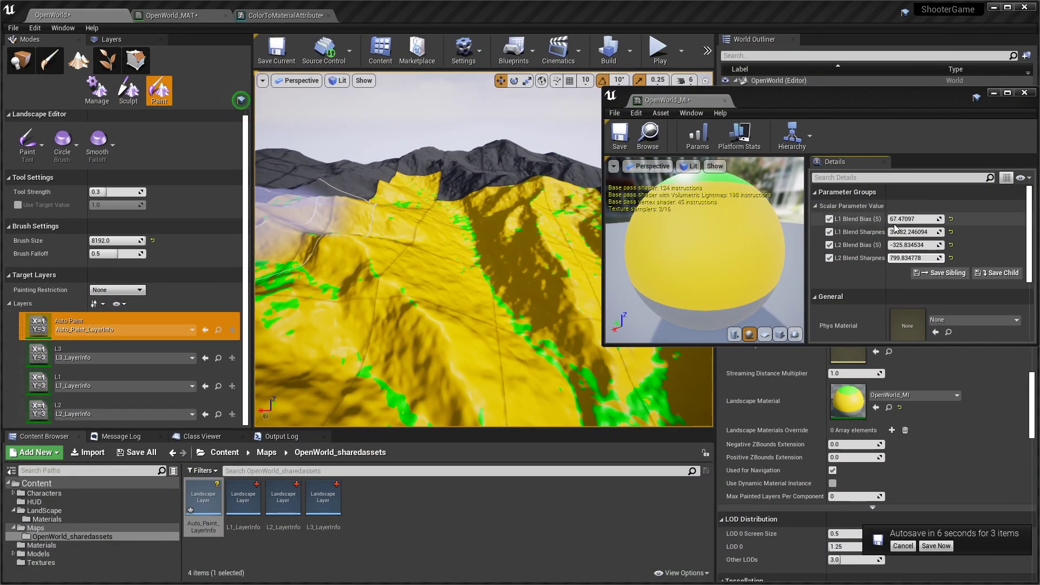
# - Set L1 Blend Bias to -15 and L1 Blend Sharpness to 67 in OpenWorld_MI
pyautogui.click(910, 219)
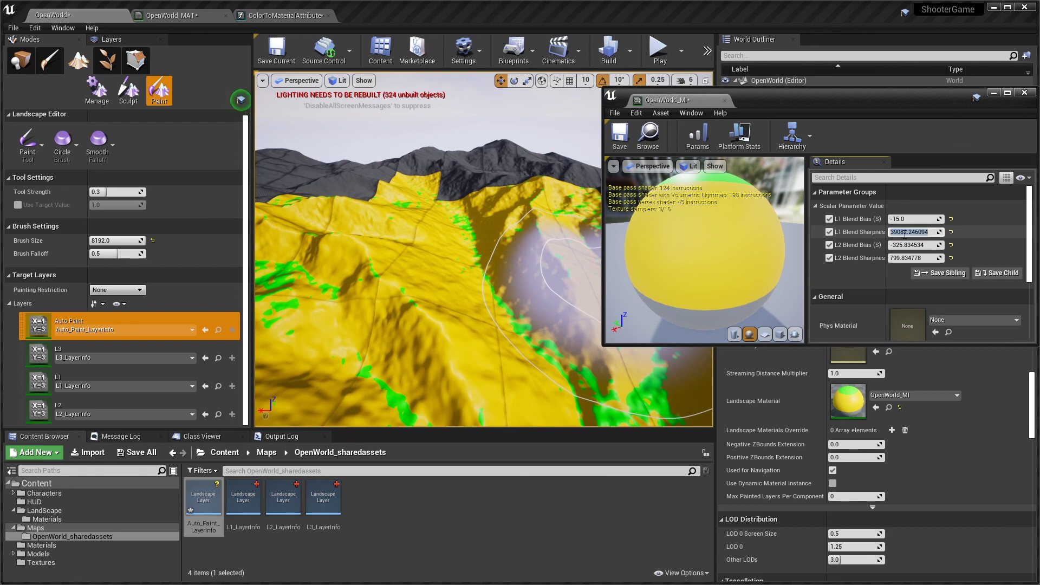
pyautogui.click(904, 234)
pyautogui.write('67')
pyautogui.press('Return')
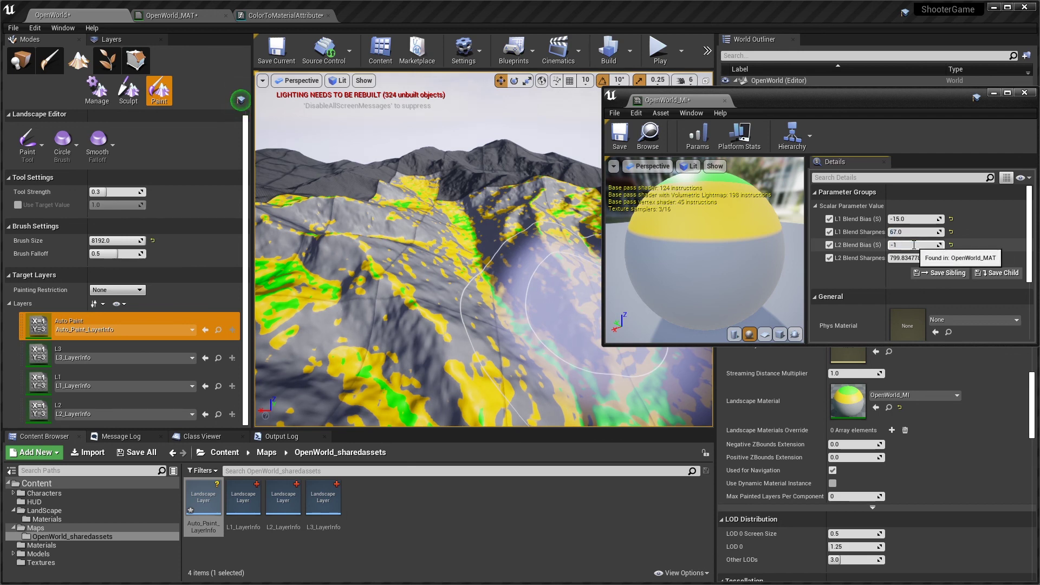
# - Set L2 Blend Bias to -18 and L2 Blend Sharpness to 60, and fine-tune them to about -17.31 and 68.47
pyautogui.press('Return')
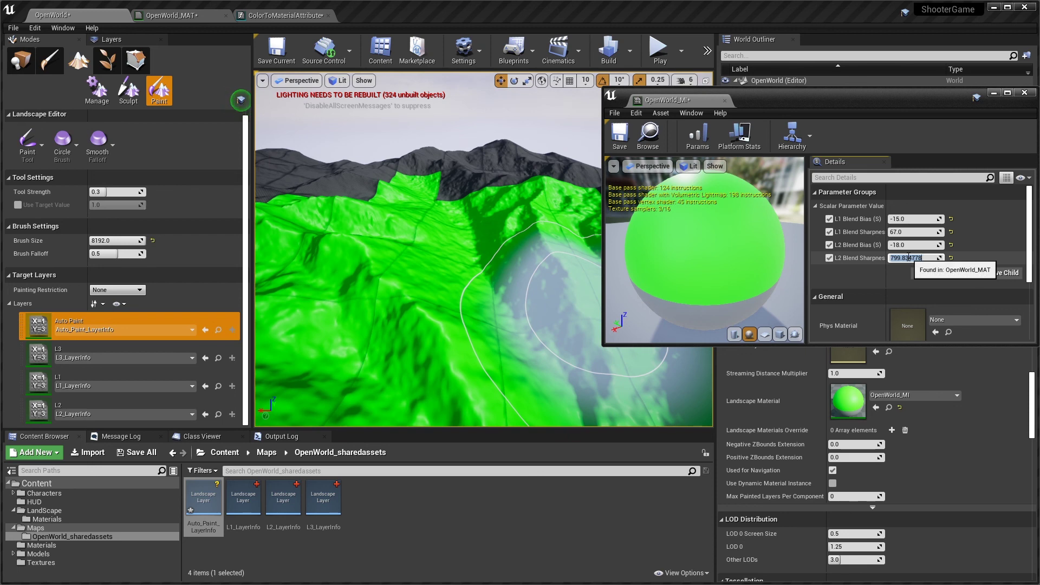
pyautogui.click(908, 258)
pyautogui.write('60')
pyautogui.press('Return')
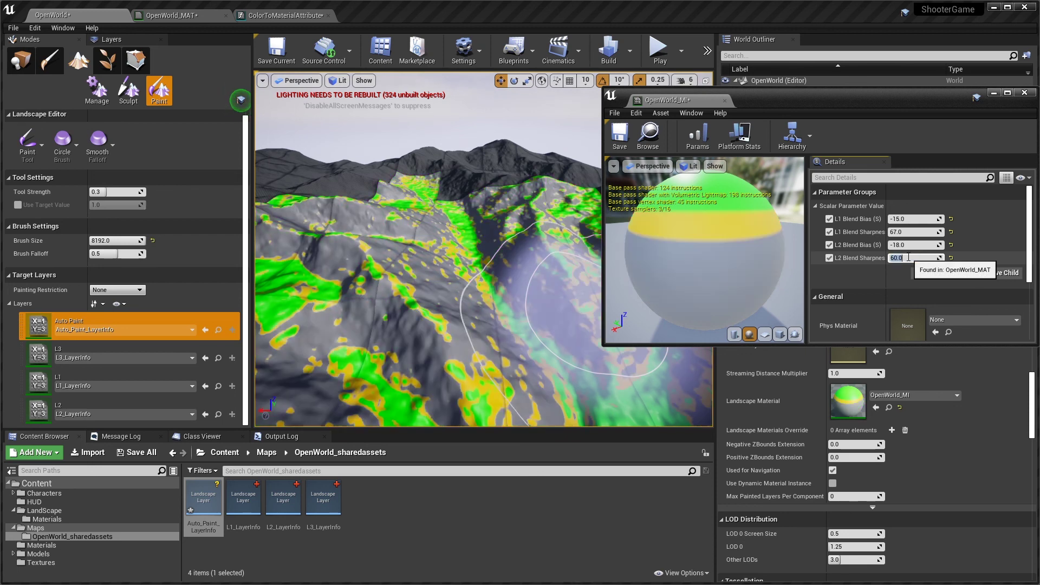
pyautogui.moveTo(503, 337)
pyautogui.mouseDown(button='right')
pyautogui.moveTo(471, 330)
pyautogui.moveTo(497, 331)
pyautogui.mouseUp(button='right')
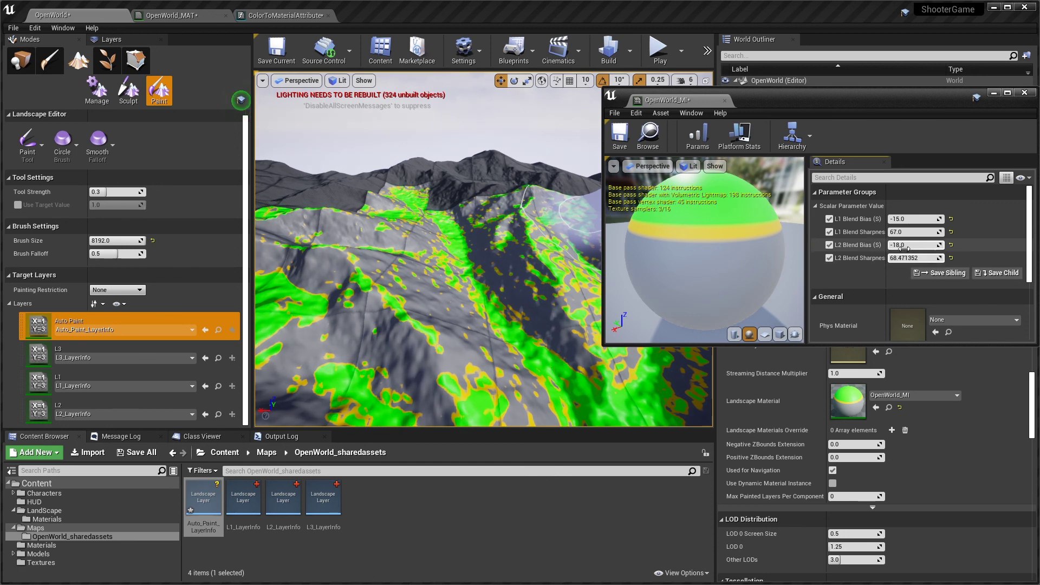
pyautogui.moveTo(904, 258); pyautogui.dragTo(913, 258)
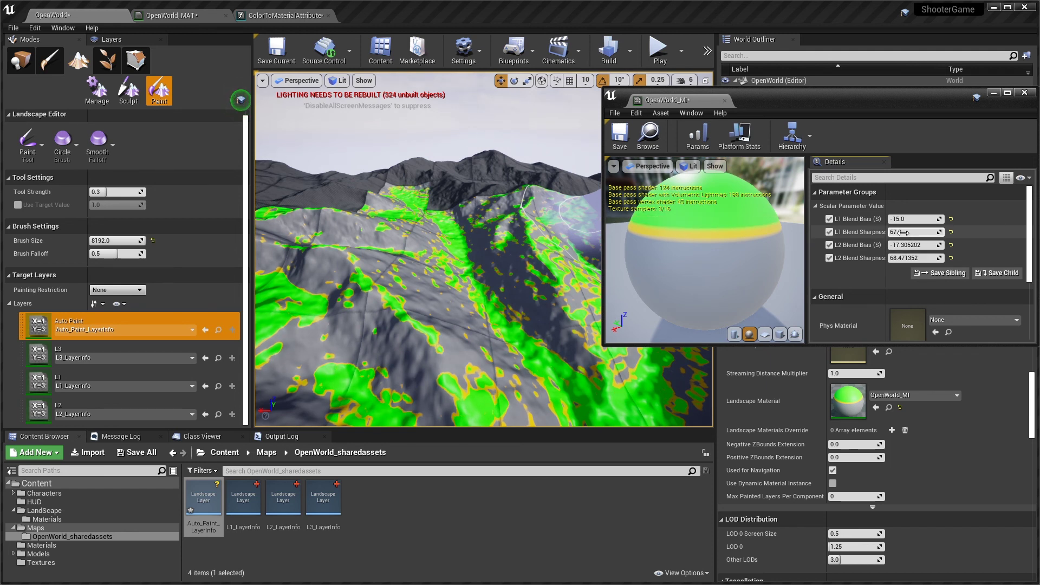
# - Play the OpenWorld level in the editor and take control of the character to inspect the auto-painted terrain
pyautogui.moveTo(494, 274)
pyautogui.mouseDown(button='right')
pyautogui.moveTo(494, 303)
pyautogui.moveTo(494, 254)
pyautogui.mouseUp(button='right')
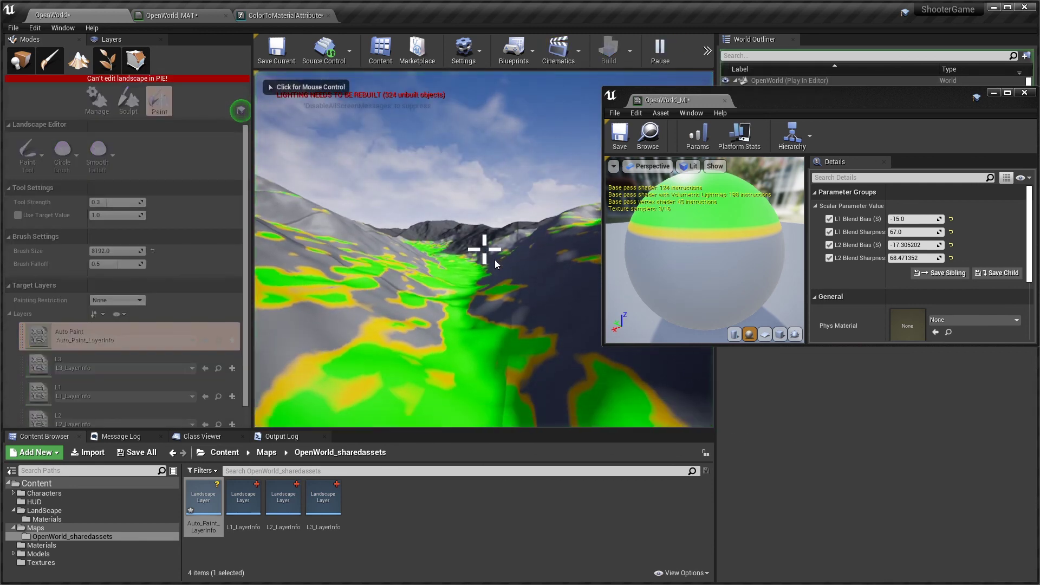
pyautogui.click(472, 309)
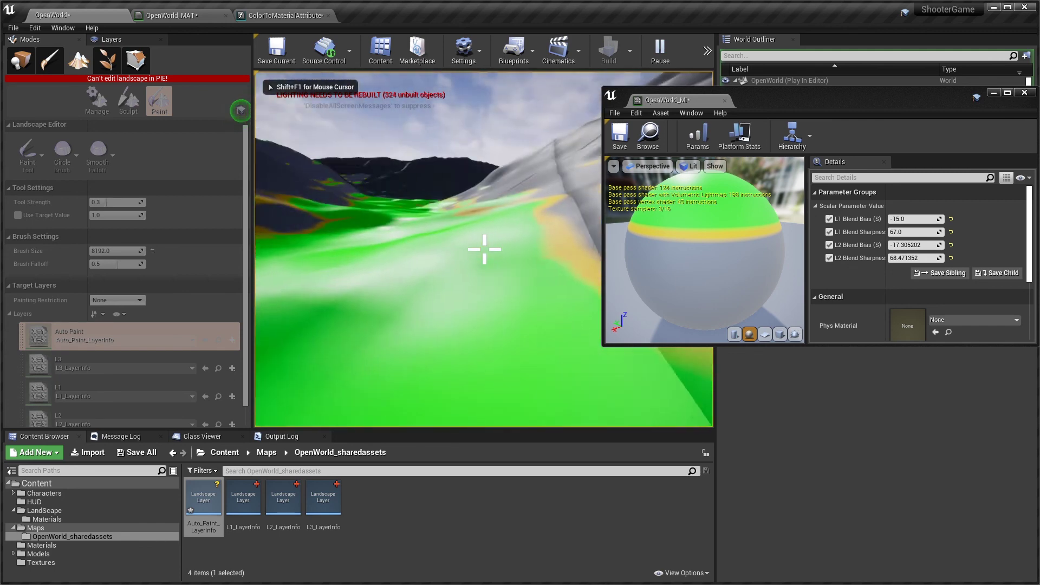